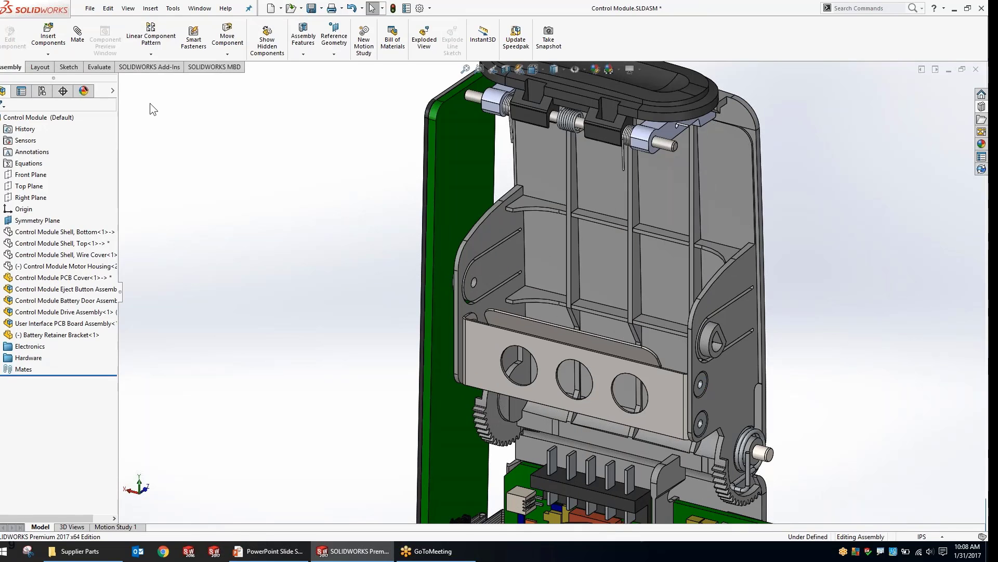
- Insert the Inventor assembly Myomo Battery Pack Assembly.iam from the Supplier Parts folder and place it beside the control module
left_click(48, 36)
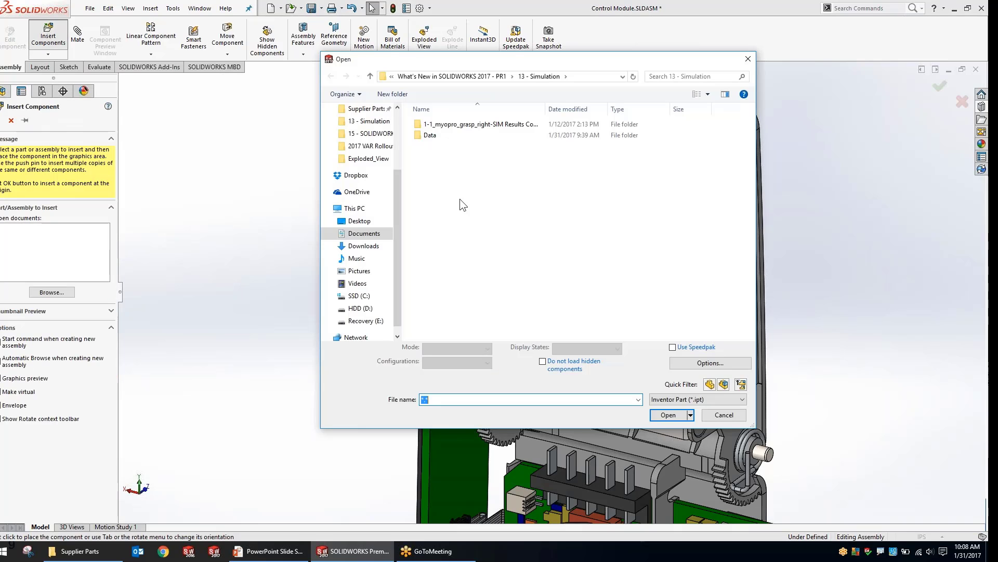
left_click_drag(431, 60, 375, 55)
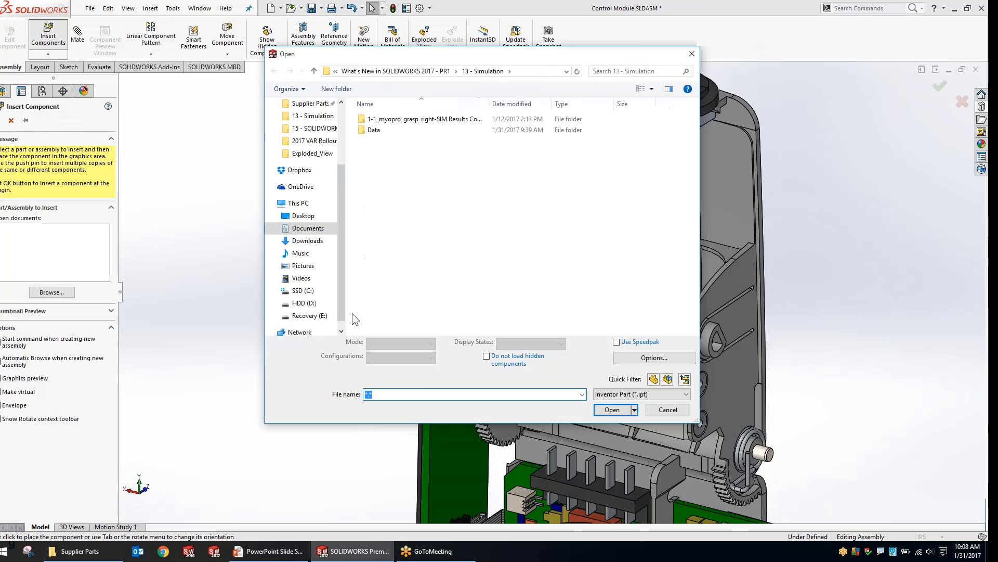
left_click(616, 394)
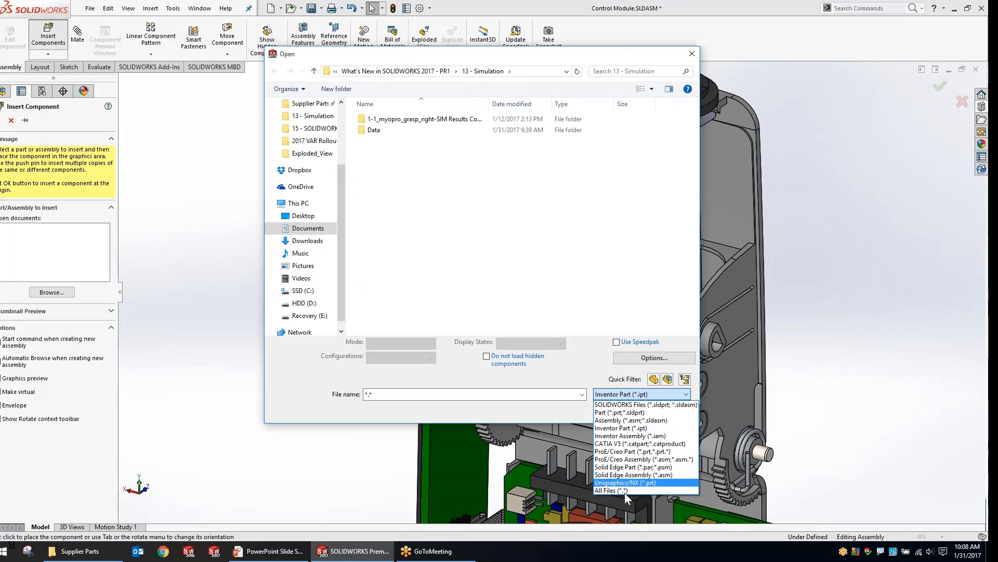
left_click(663, 436)
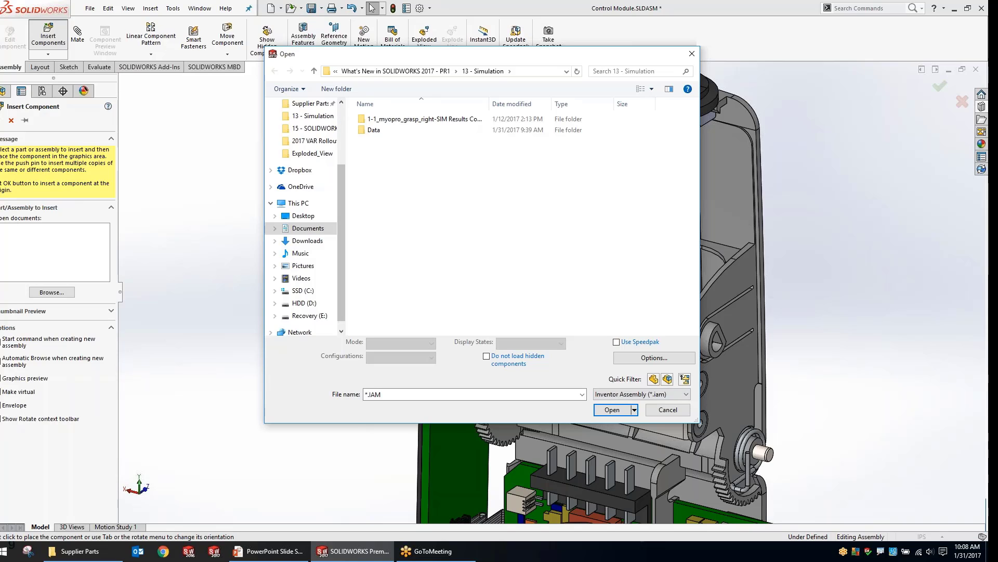
scroll(307, 218, "up", 3)
left_click(308, 195)
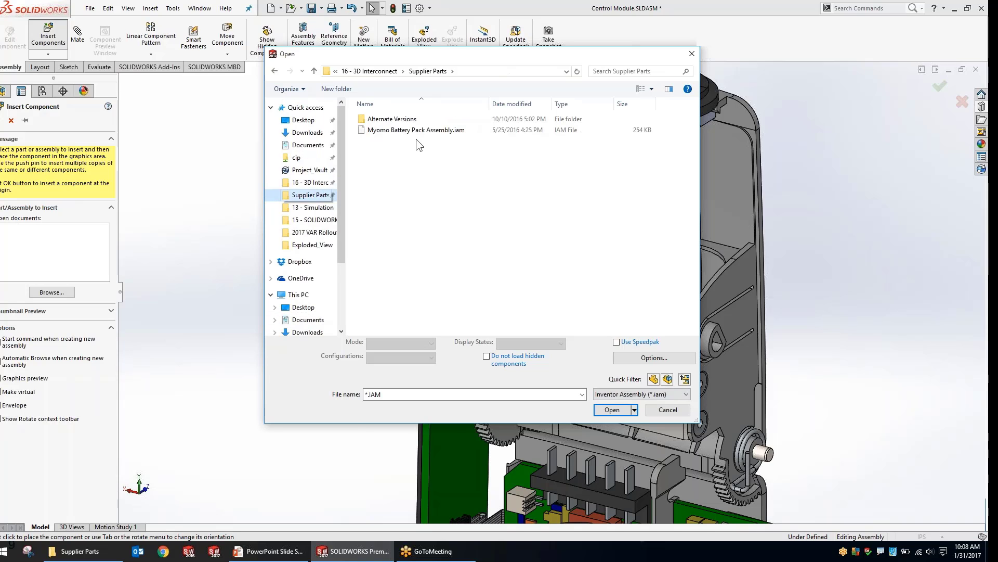
double_click(396, 130)
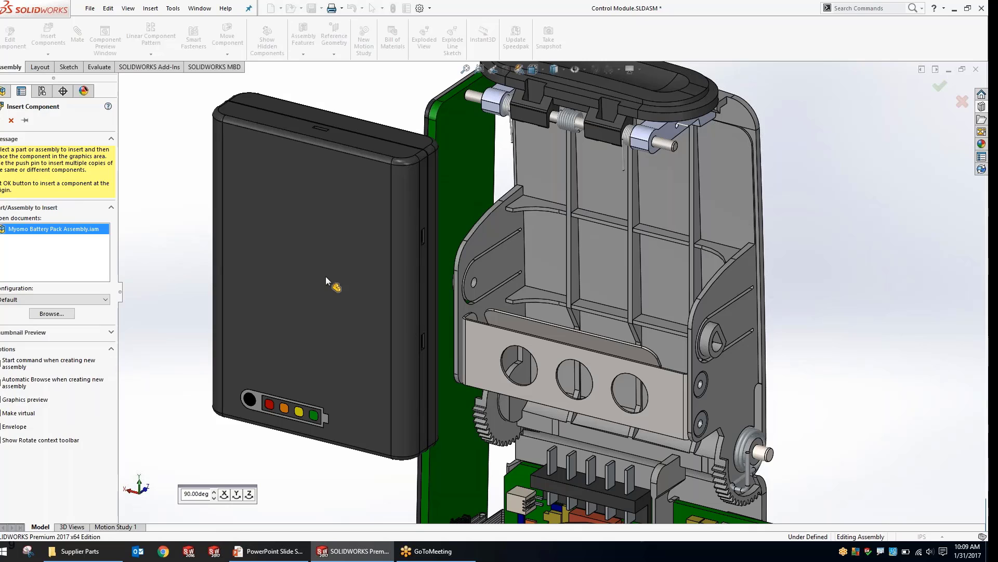
left_click(326, 277)
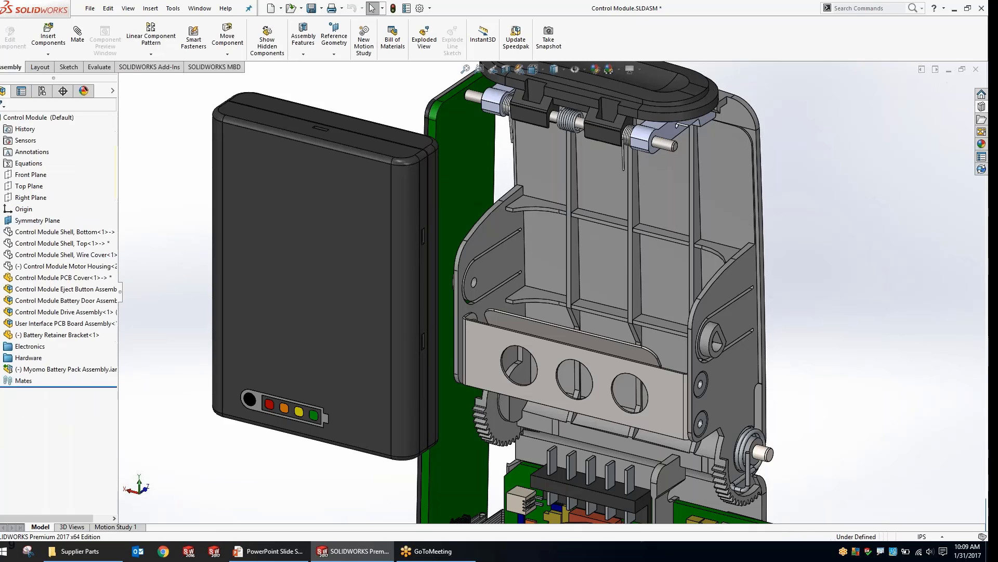
- Make the Myomo Battery Pack Top component transparent to expose the battery cells
left_click(296, 229)
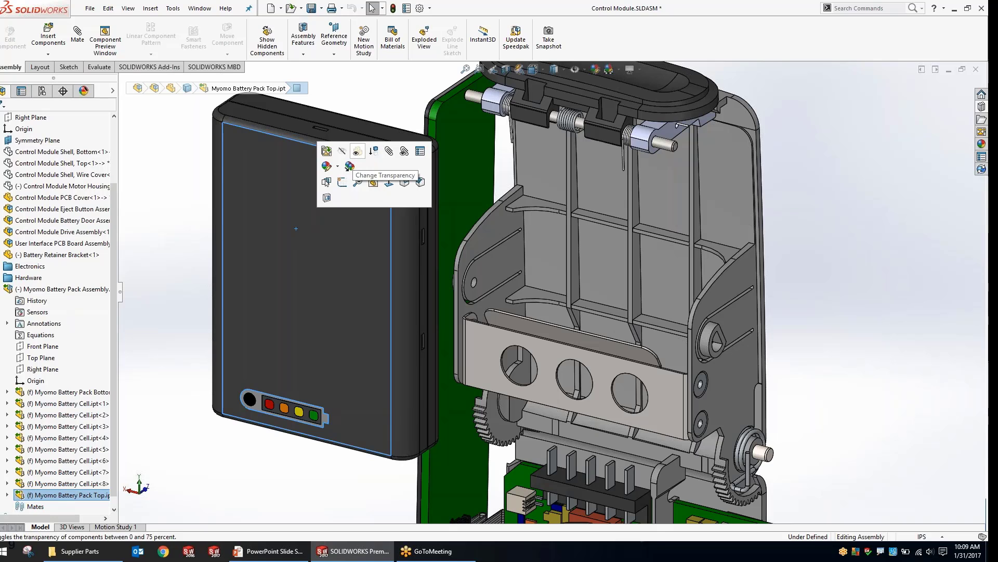
left_click(349, 166)
key("Escape")
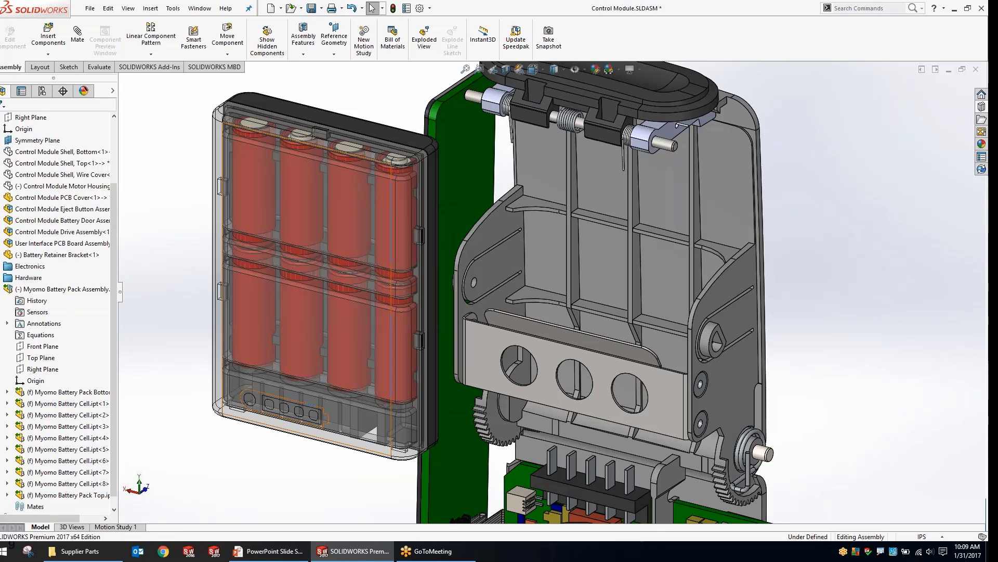
mouse_move(364, 229)
middle_mouse_down()
mouse_move(347, 223)
mouse_move(359, 243)
middle_mouse_up()
left_click_drag(365, 181, 340, 192)
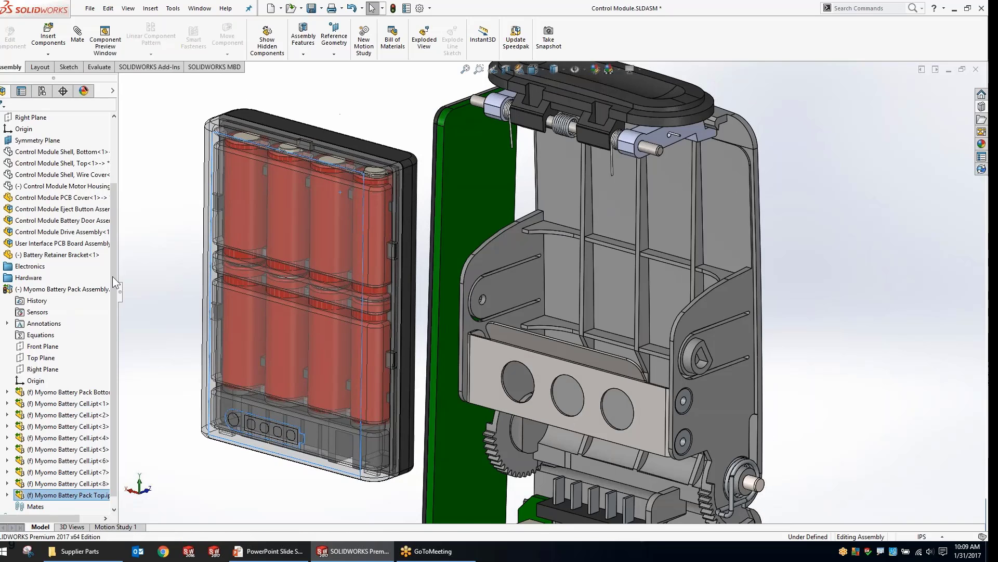
- Review the battery pack's component structure in the feature tree and highlight Myomo Battery Cell.ipt<7> in the model
left_click_drag(113, 277, 113, 287)
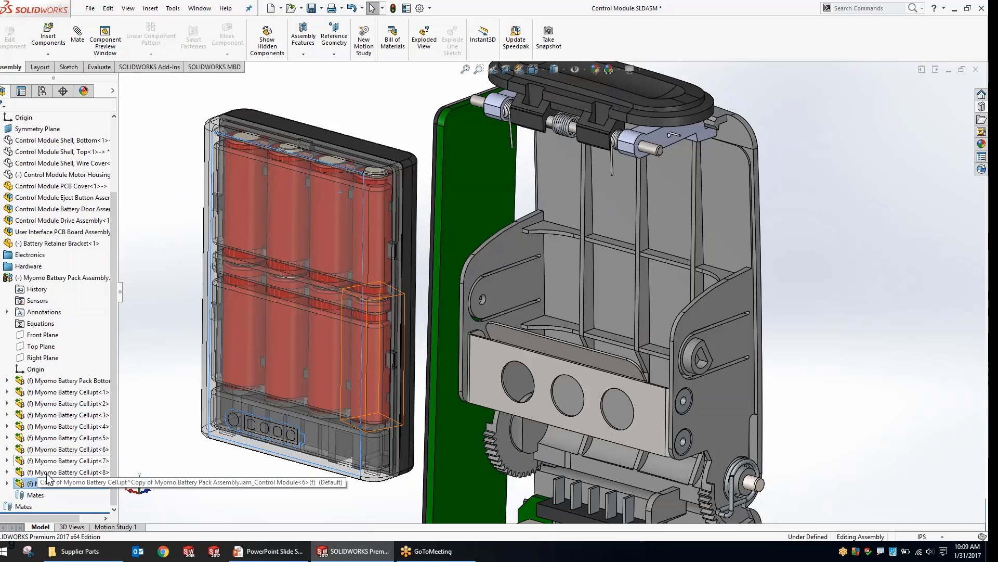
left_click(60, 459)
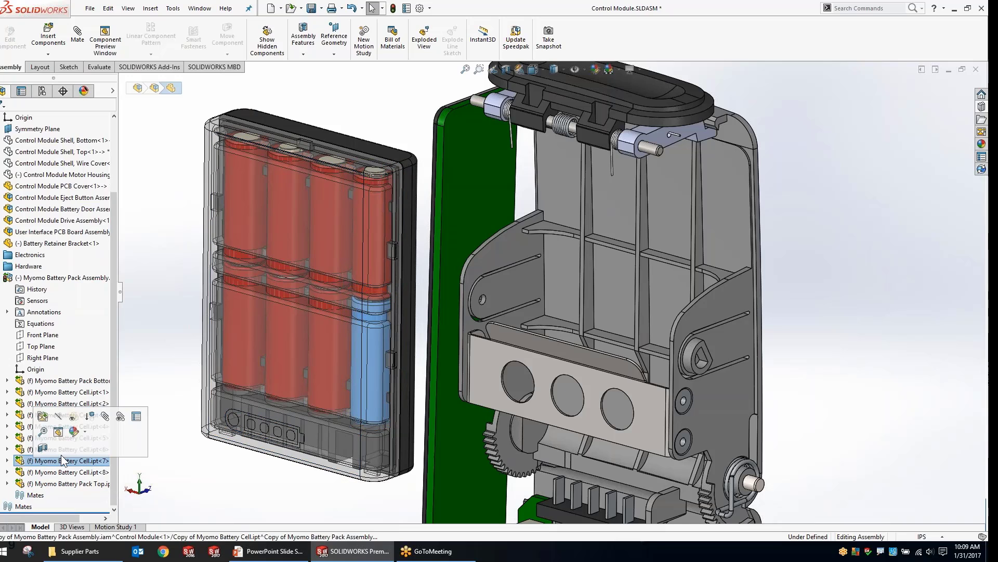
left_click(154, 438)
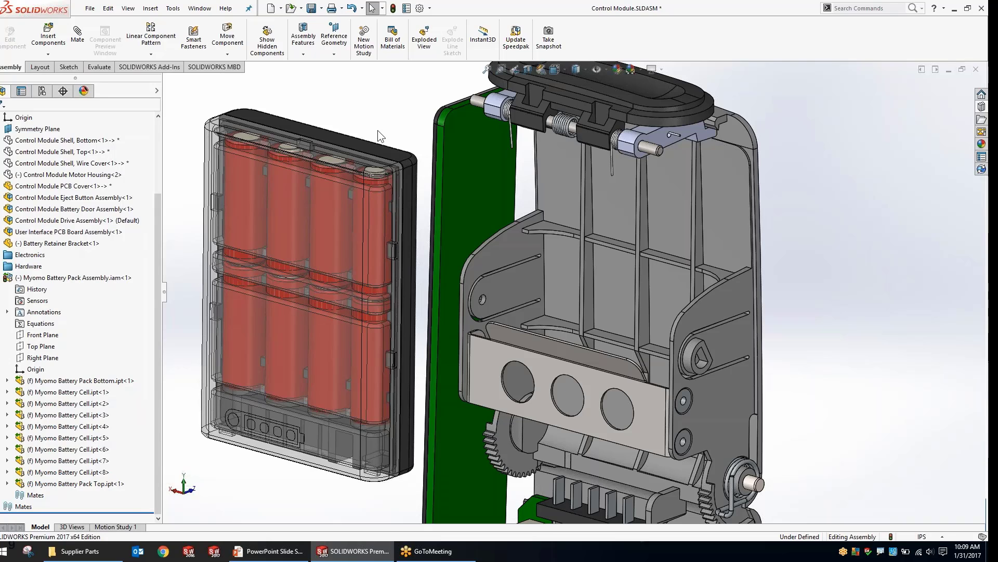
- Add a coincident mate between the battery door's inner rib face and the back face of Myomo Battery Pack Bottom
middle_click_drag(621, 280, 624, 243)
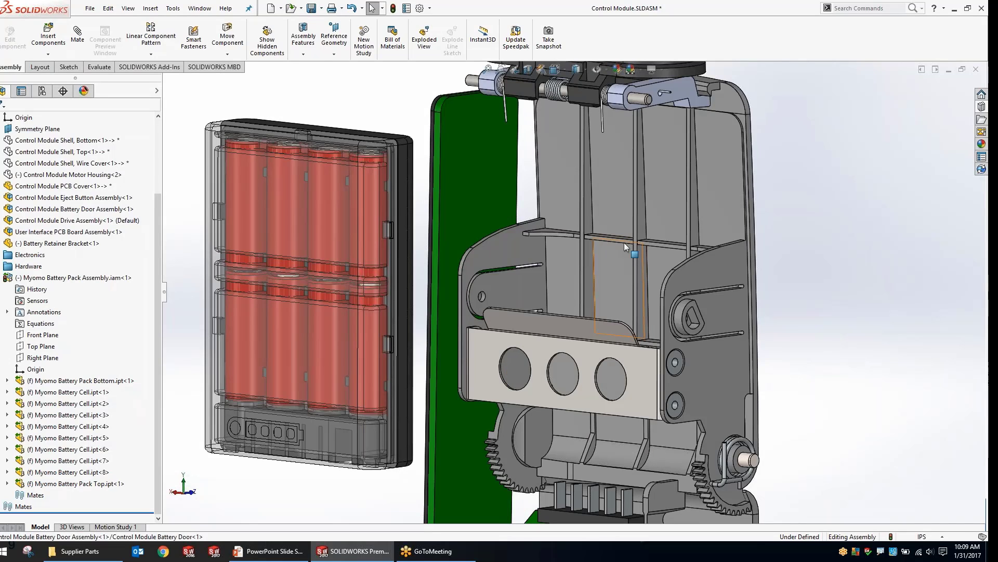
scroll(624, 242, "down", 5)
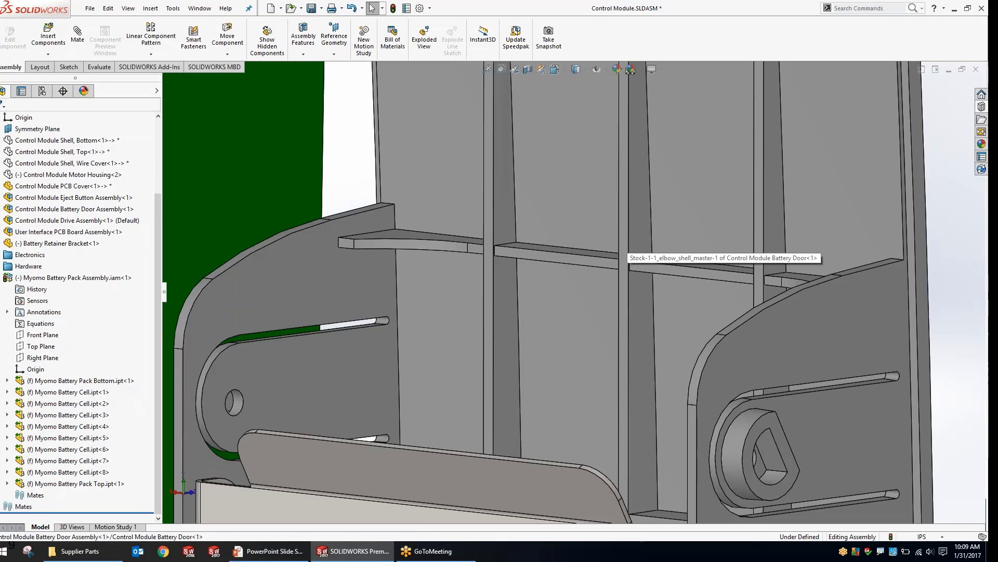
left_click(624, 243)
scroll(500, 244, "up", 5)
middle_click_drag(499, 245, 434, 220)
left_click(429, 220, "ctrl")
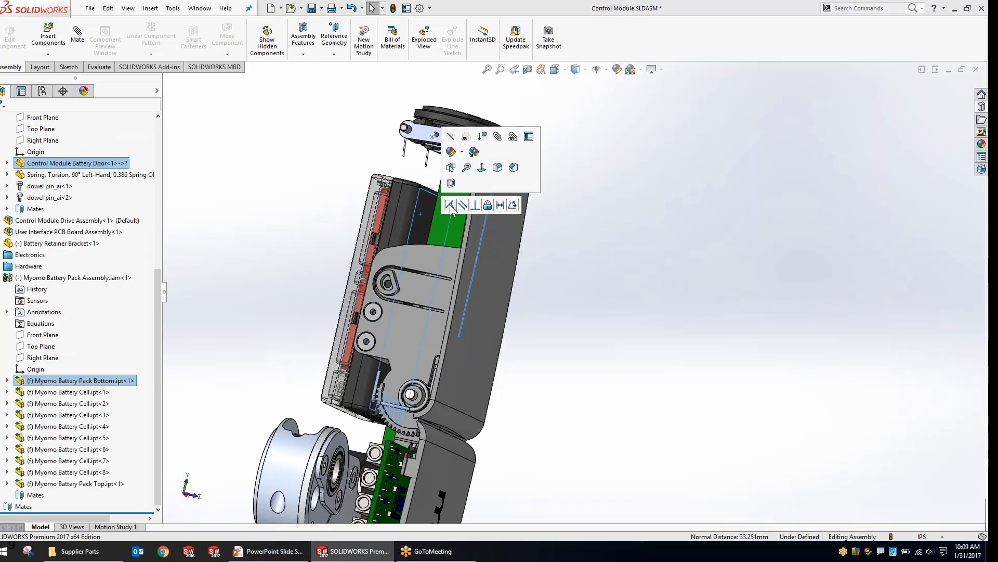
left_click(450, 205)
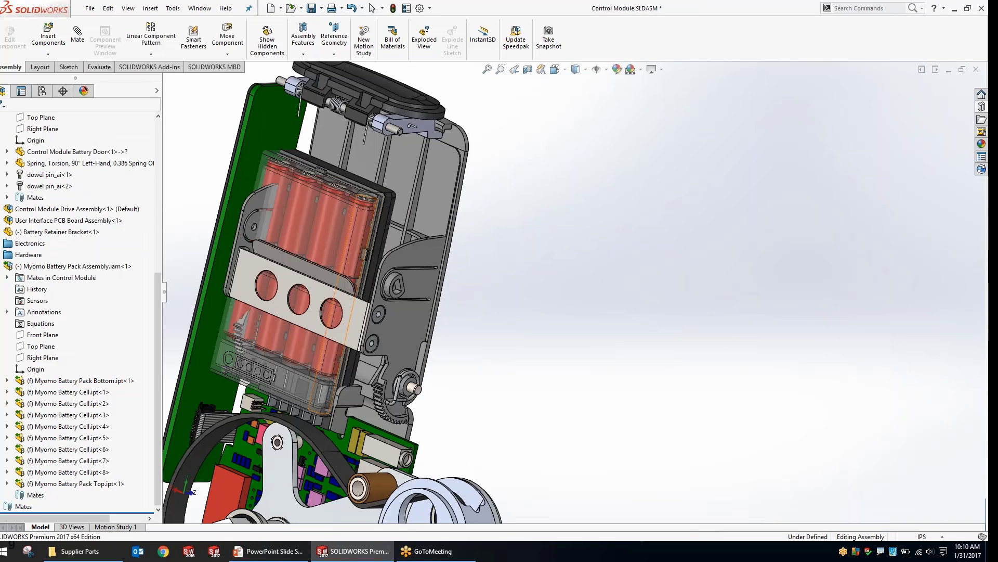
- Mate the battery pack assembly's Right Plane to the control module's Symmetry Plane to center the pack
left_click(40, 357)
left_click_drag(157, 292, 167, 126)
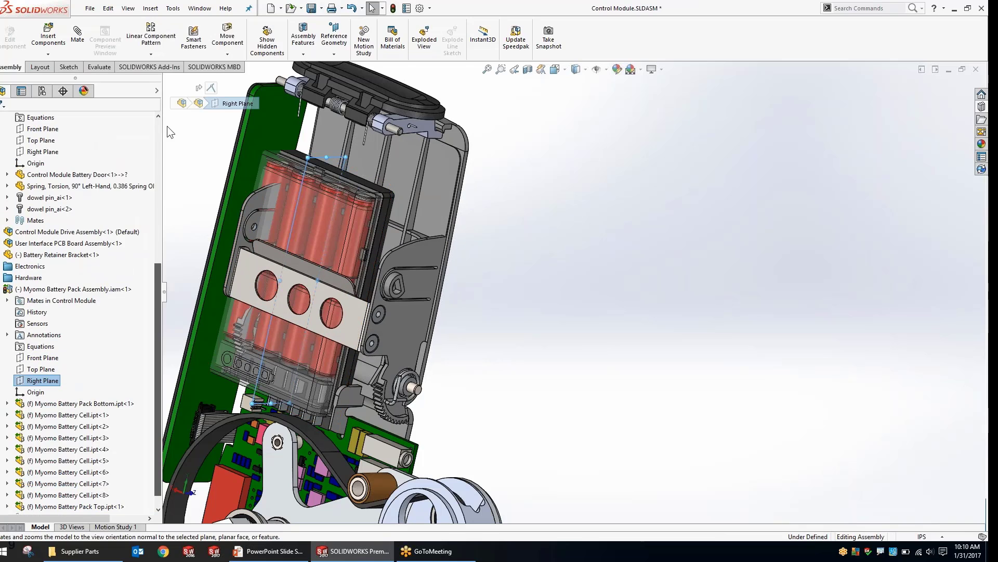
left_click(42, 222)
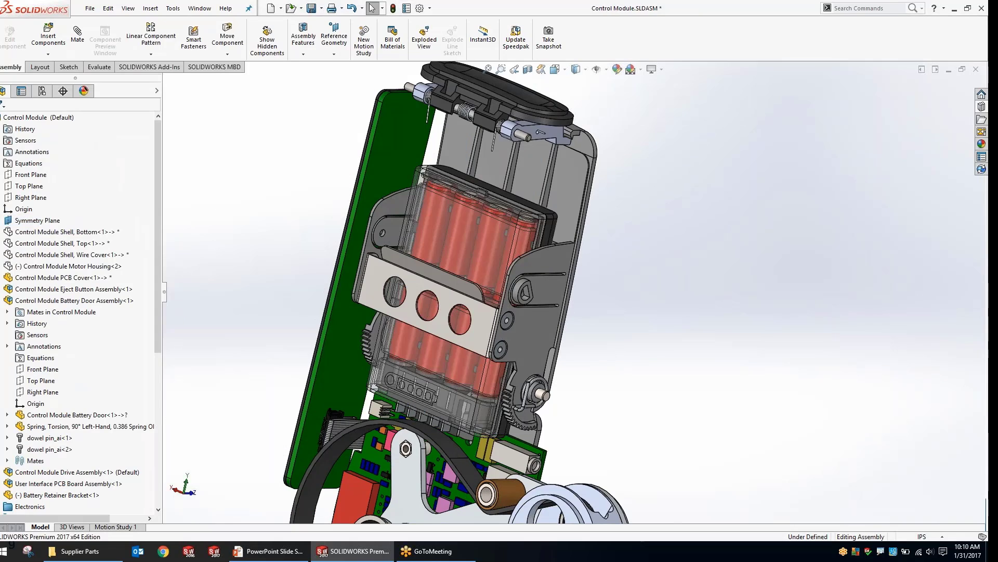
- Slide the battery pack upward and mate its bottom face coincident with the top of the battery door's support tab
middle_click_drag(421, 147, 424, 193)
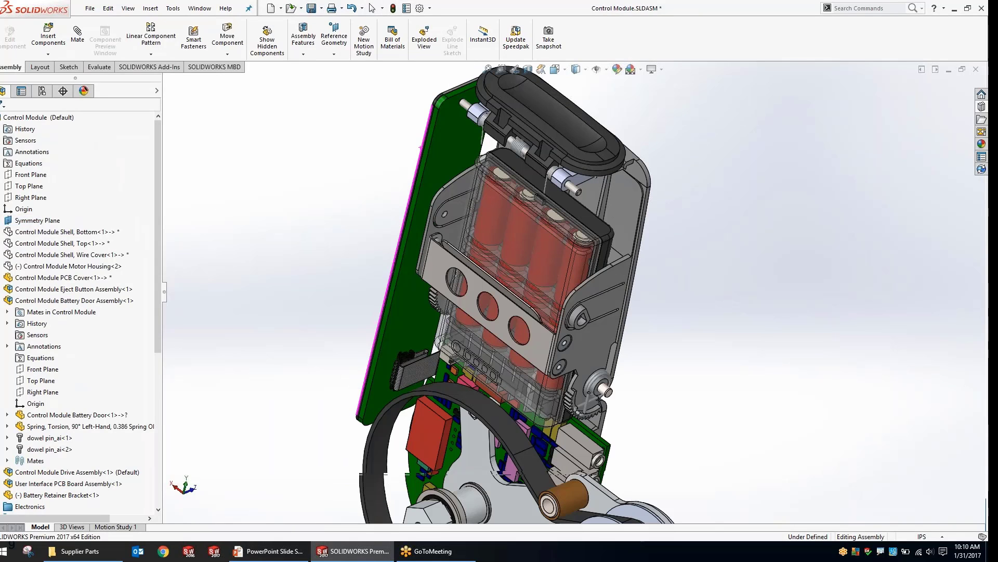
middle_click_drag(500, 271, 503, 221)
left_click_drag(547, 343, 562, 238)
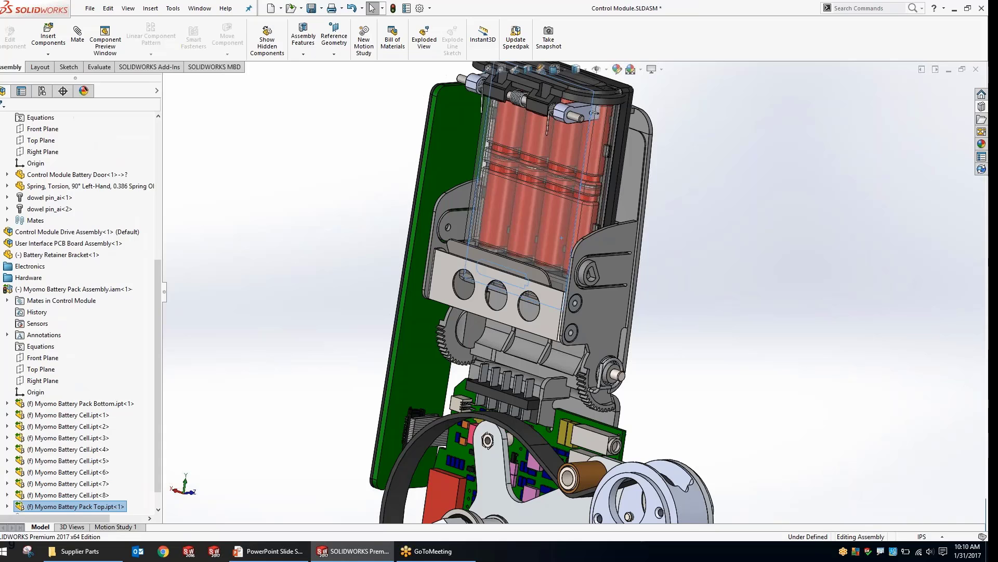
mouse_move(562, 394)
middle_mouse_down()
mouse_move(572, 368)
mouse_move(563, 259)
mouse_move(561, 381)
middle_mouse_up()
scroll(570, 340, "down", 5)
left_click(563, 259)
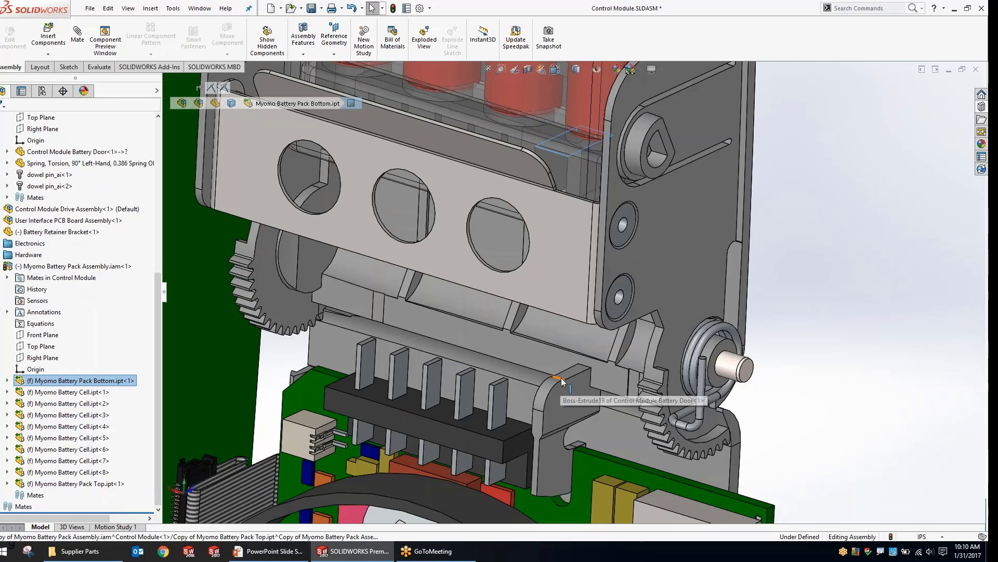
left_click(561, 380)
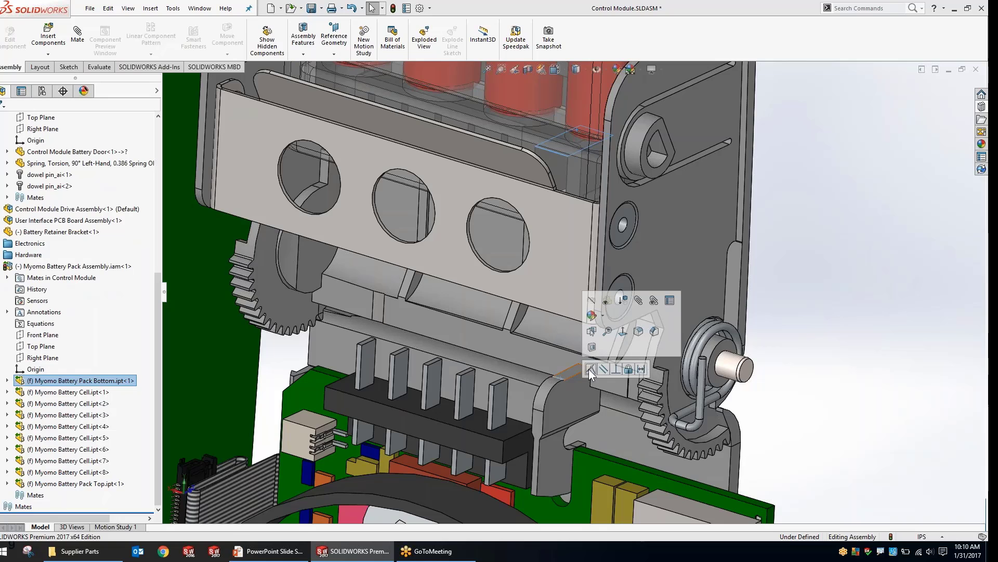
left_click(589, 369)
scroll(526, 200, "up", 4)
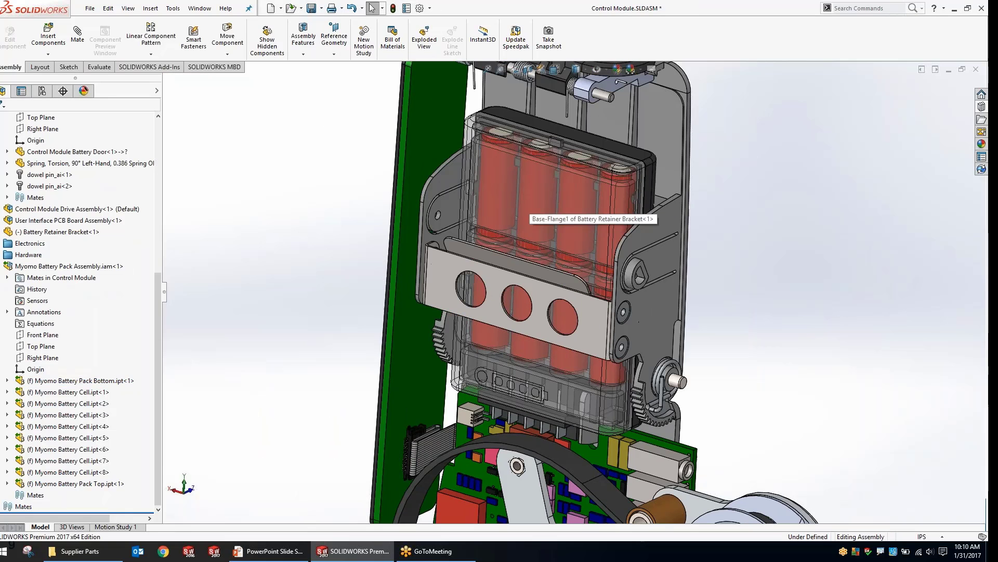
- Mate the Battery Retainer Bracket's base-flange face to the front face of Myomo Battery Pack Top
middle_click_drag(743, 300, 735, 298)
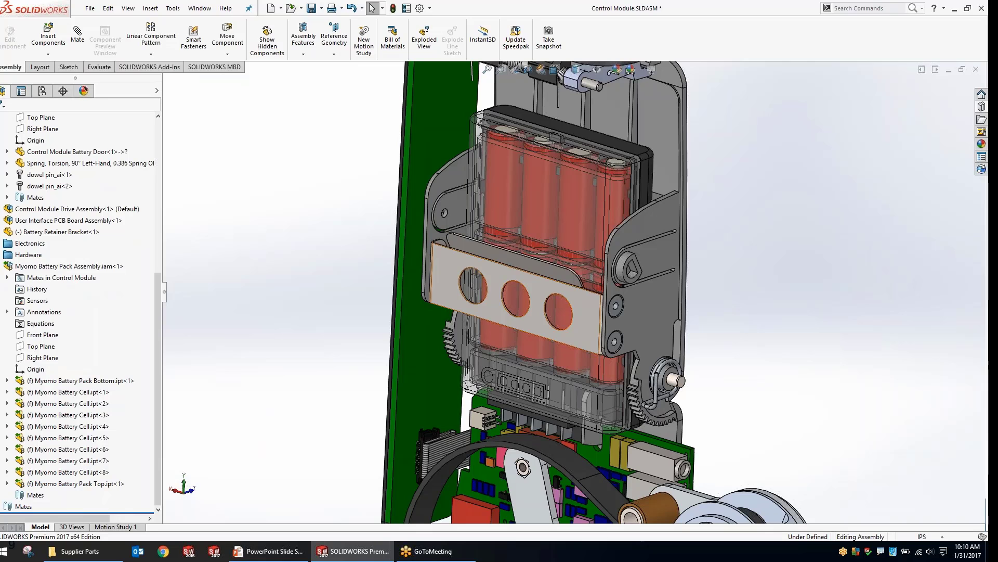
middle_click_drag(492, 127, 473, 68)
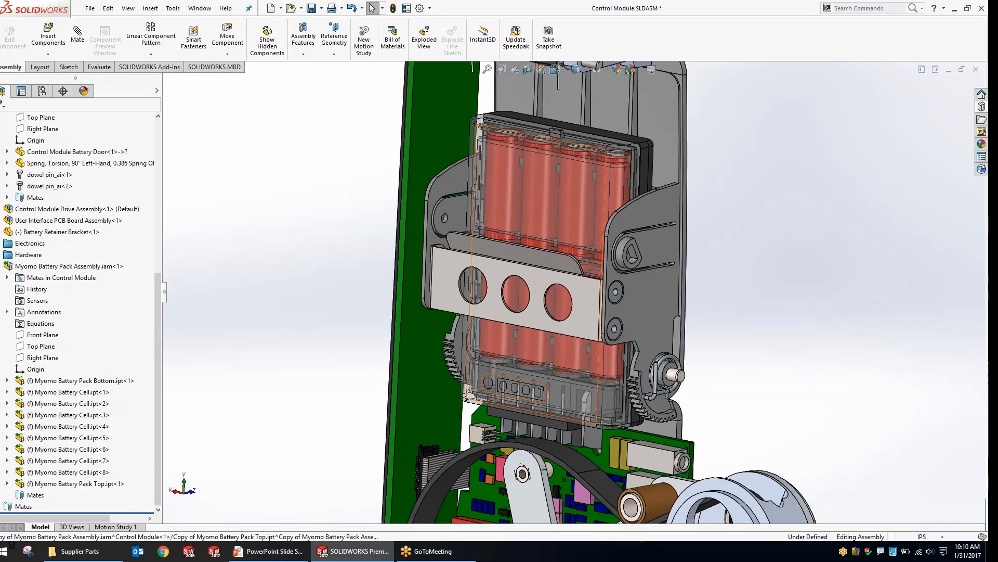
left_click(479, 133)
right_click(466, 146)
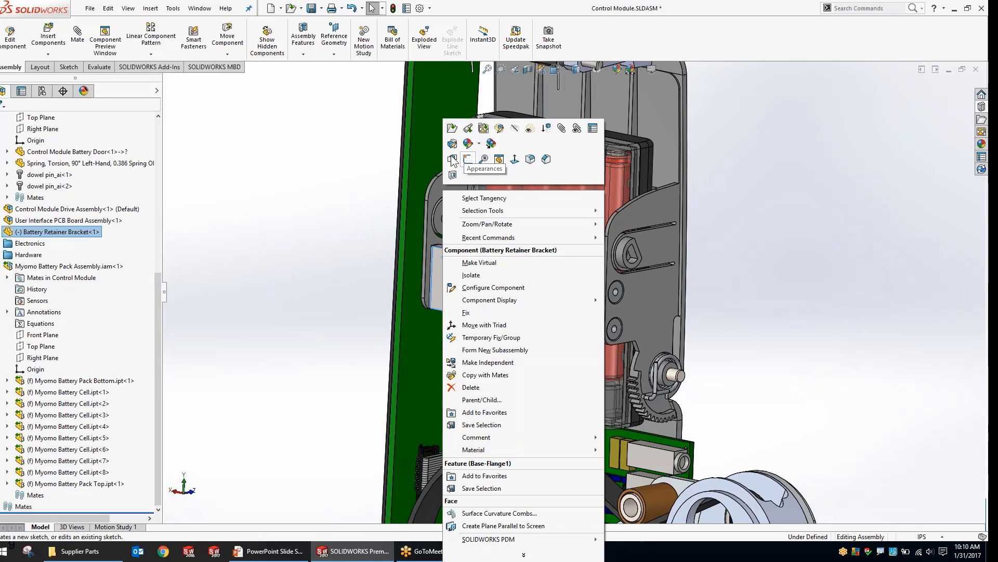
left_click(453, 175)
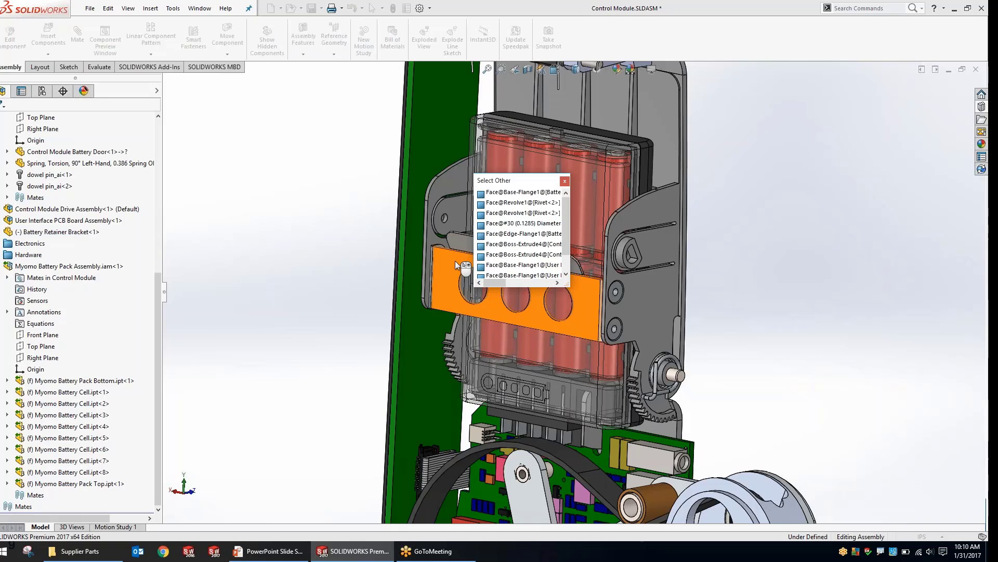
left_click(455, 260)
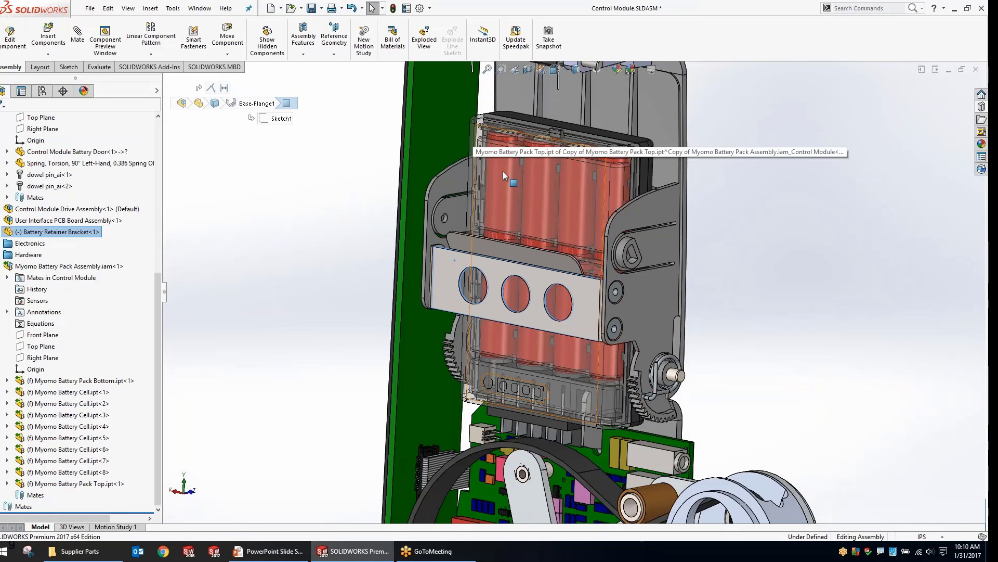
- Inspect the fit of the battery pack and retainer bracket in the control module from several angles
scroll(503, 171, "down", 4)
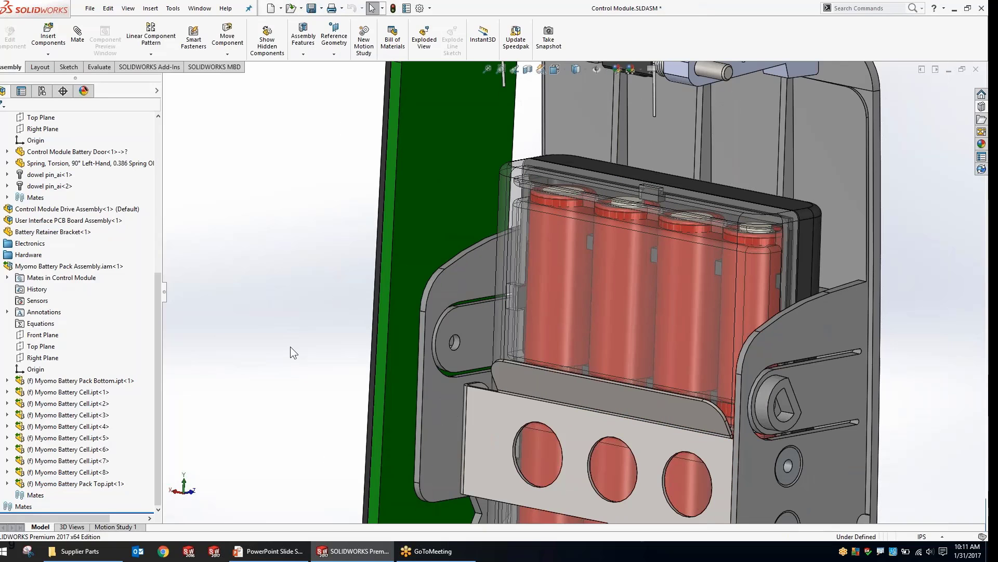
scroll(663, 385, "up", 1)
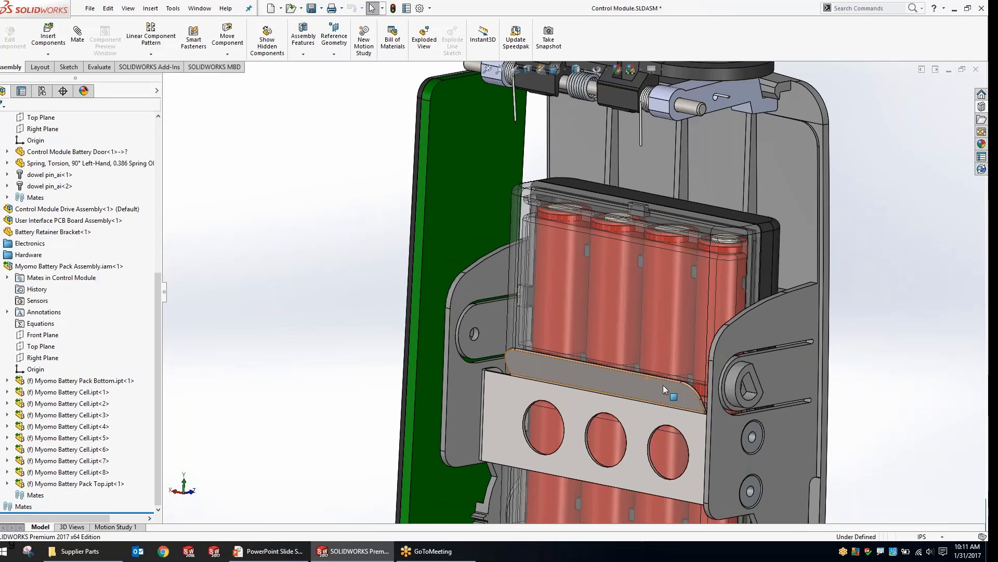
scroll(663, 384, "down", 1)
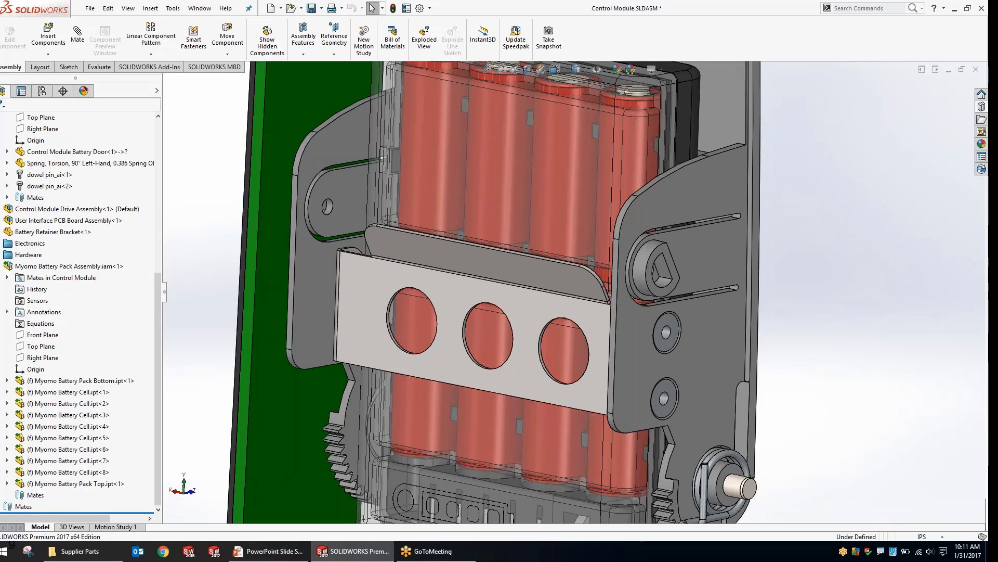
middle_click_drag(828, 352, 766, 364)
scroll(661, 330, "up", 5)
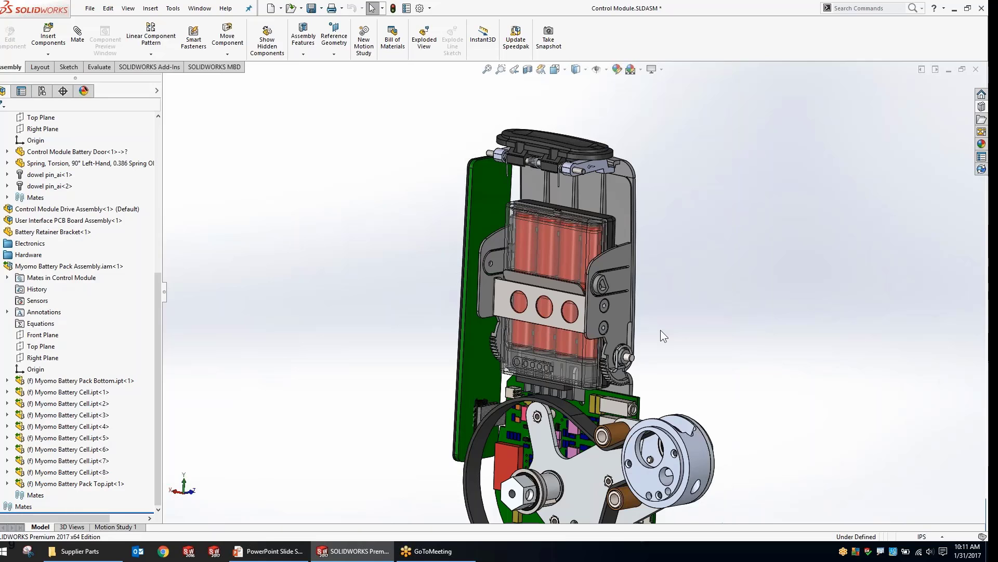
scroll(661, 329, "down", 1)
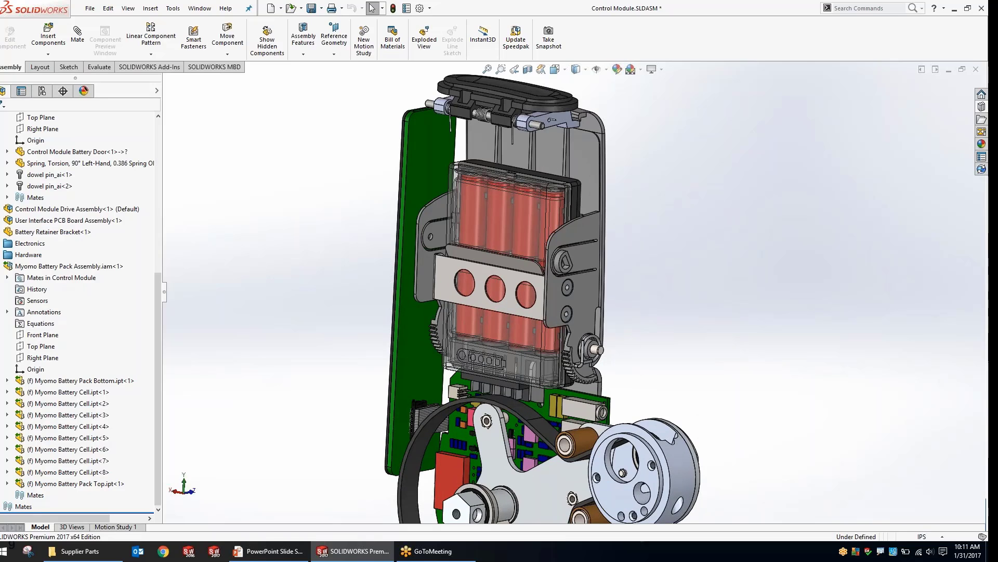
middle_click_drag(601, 326, 530, 327)
middle_click_drag(266, 260, 341, 251)
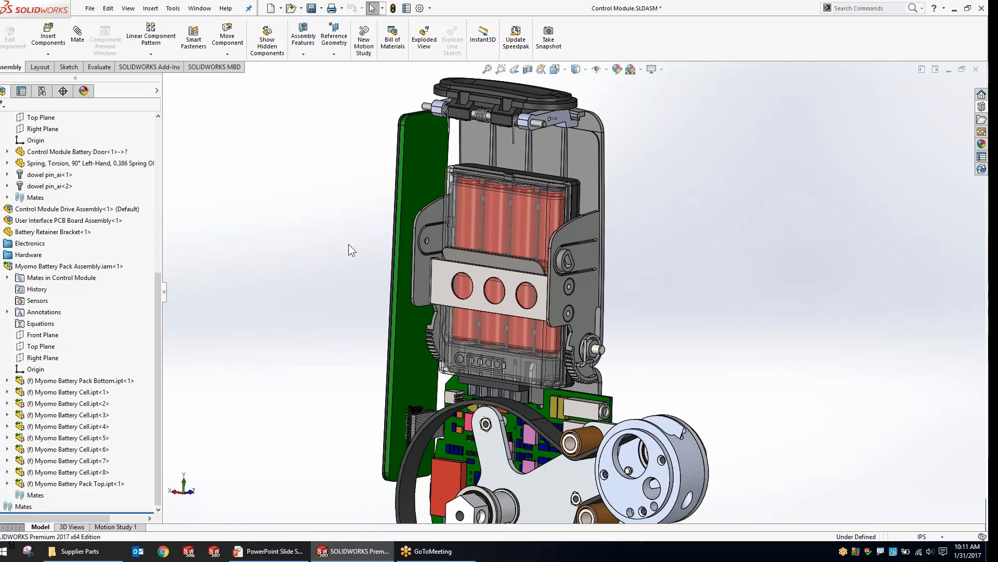
key("alt+Tab")
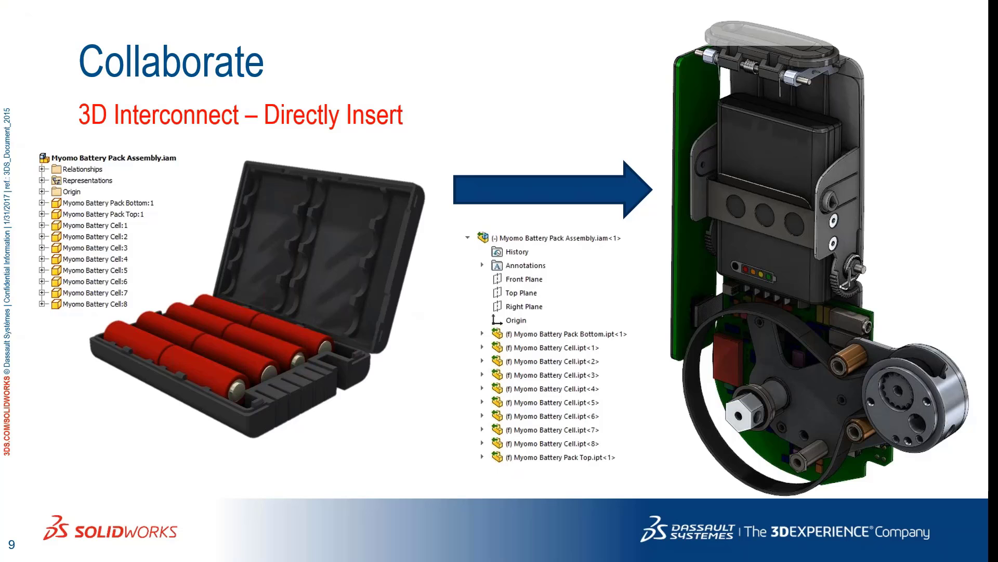
key("Right")
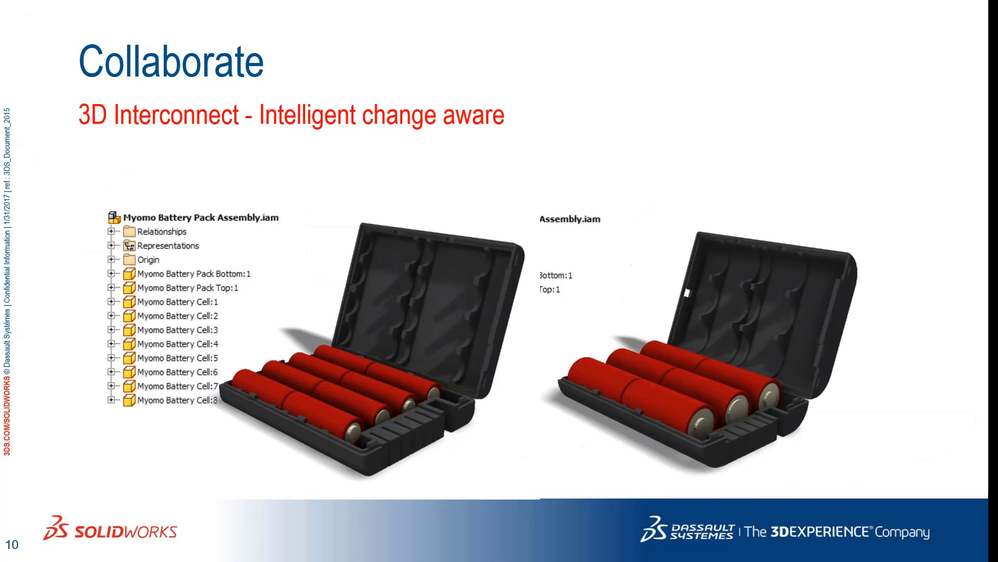
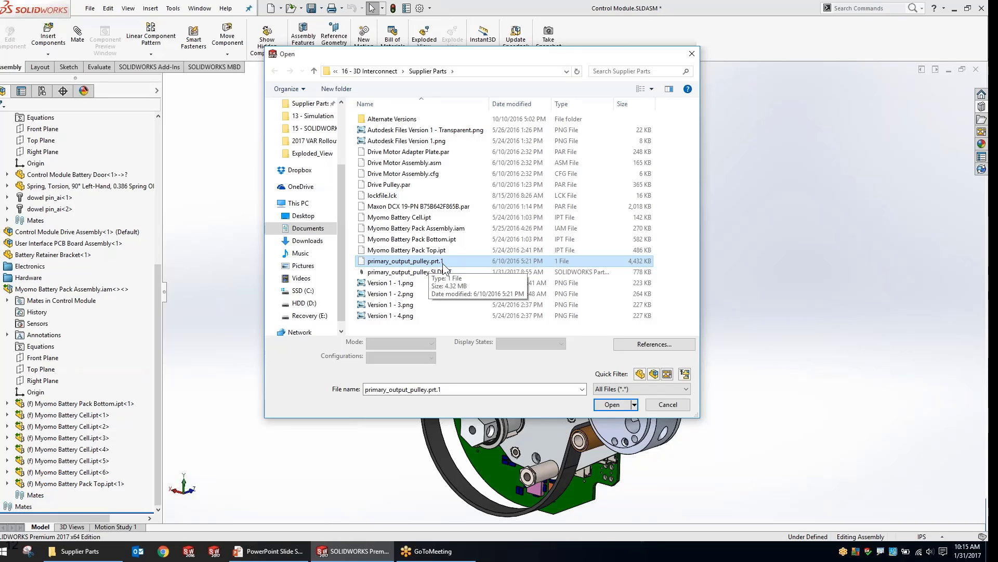
- Open the supplier's native part file primary_output_pulley.prt.1 and inspect the pulley and its linked feature
double_click(442, 261)
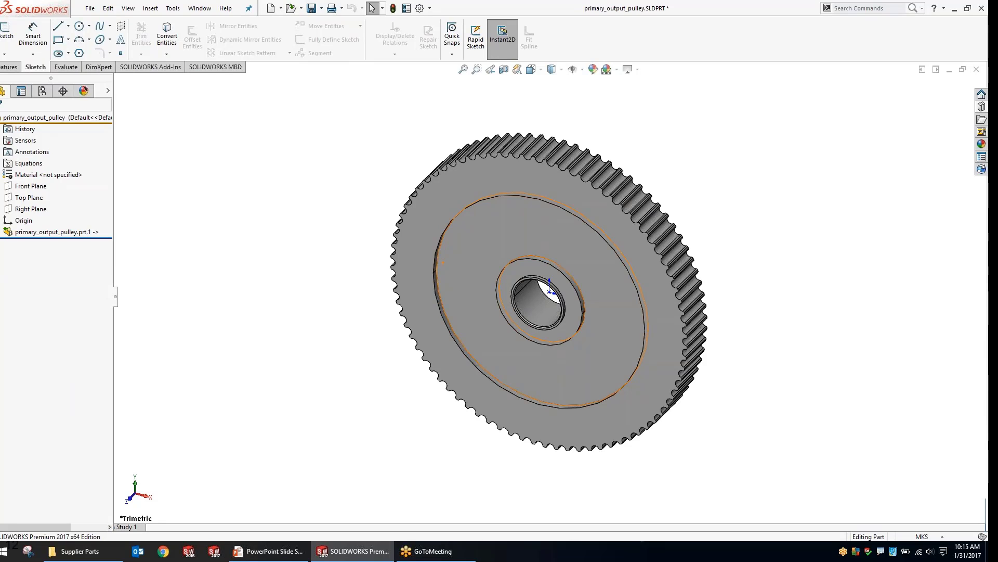
middle_click_drag(471, 343, 475, 289)
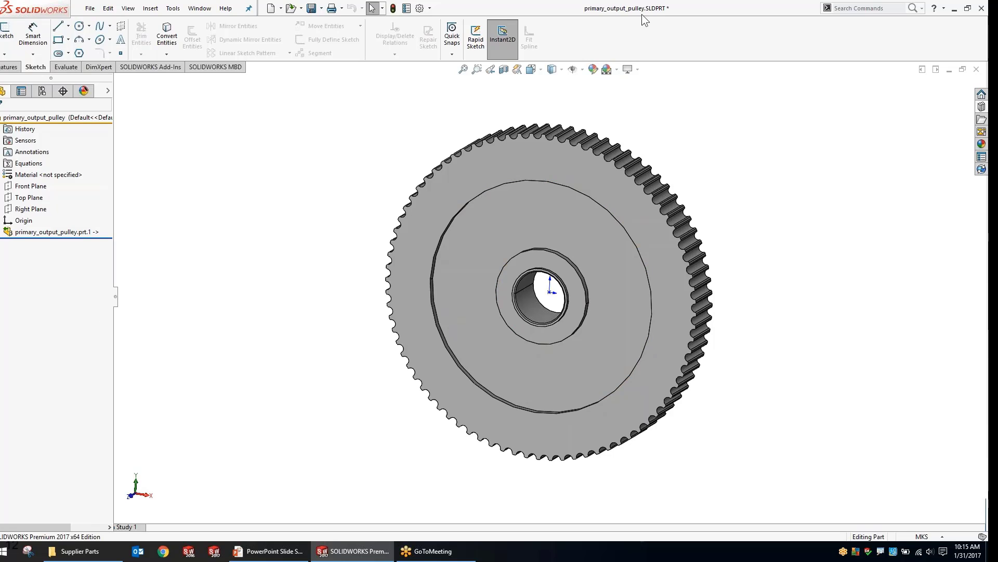
key("ctrl")
key("ctrl")
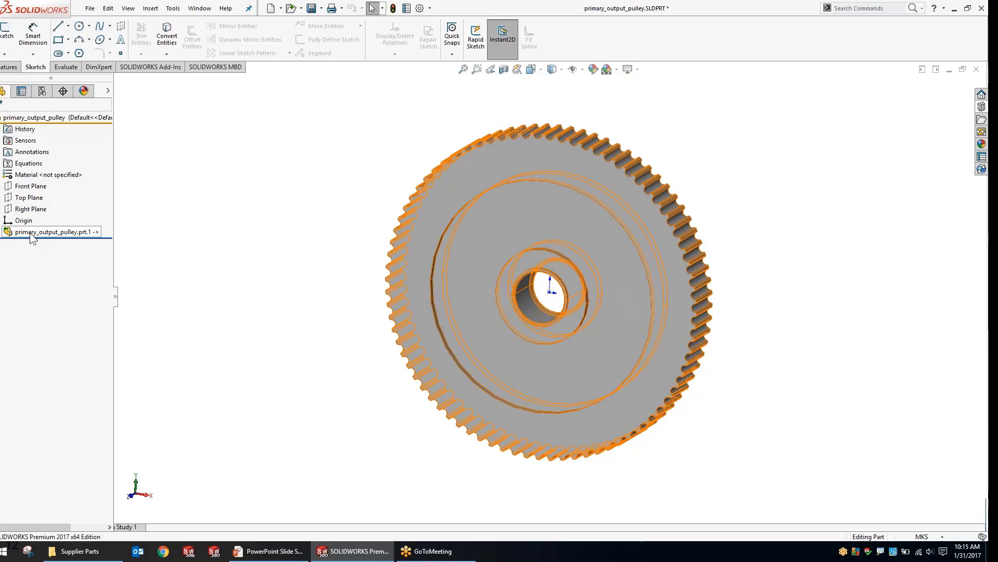
left_click(100, 241)
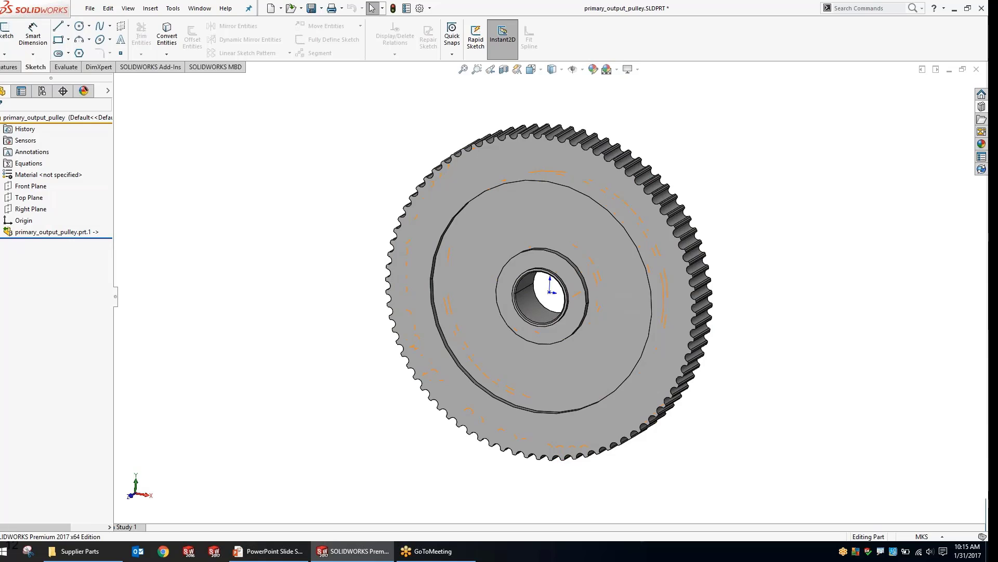
left_click(12, 235)
- Add the Keyway library feature from Gears and Sprockets to the pulley's hub face, using the bore's circular edge as reference
left_click(981, 106)
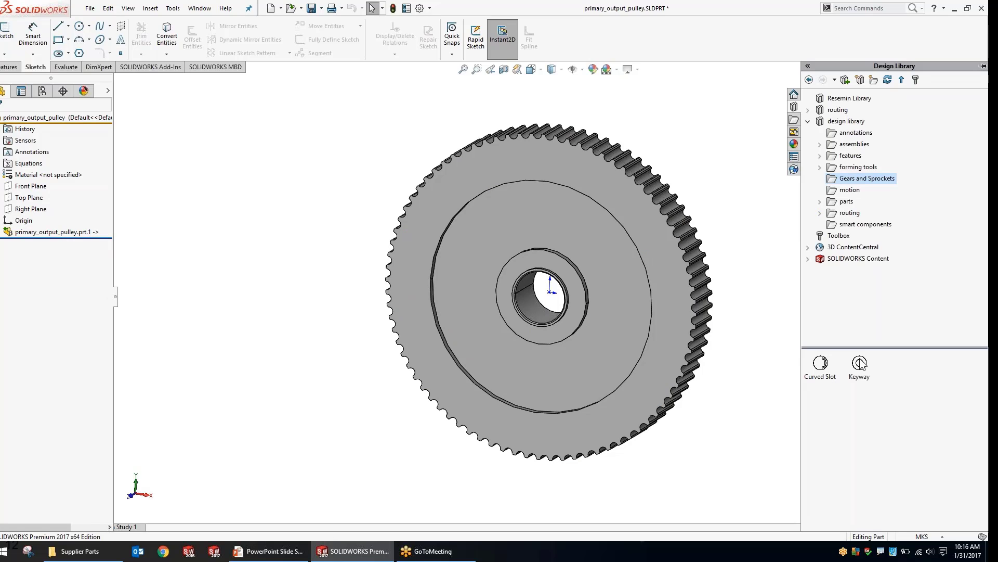
left_click_drag(860, 364, 573, 304)
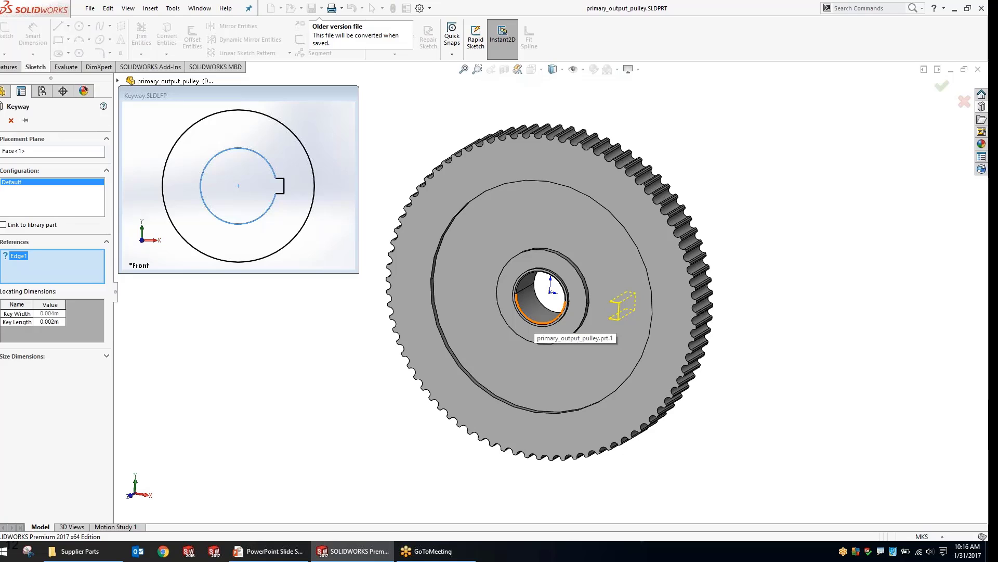
left_click(534, 322)
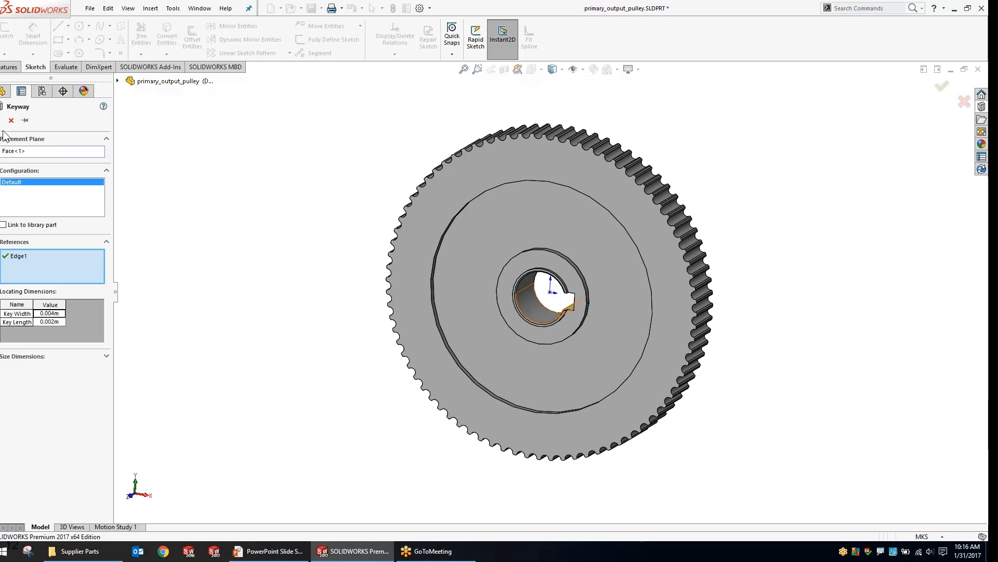
key("Return")
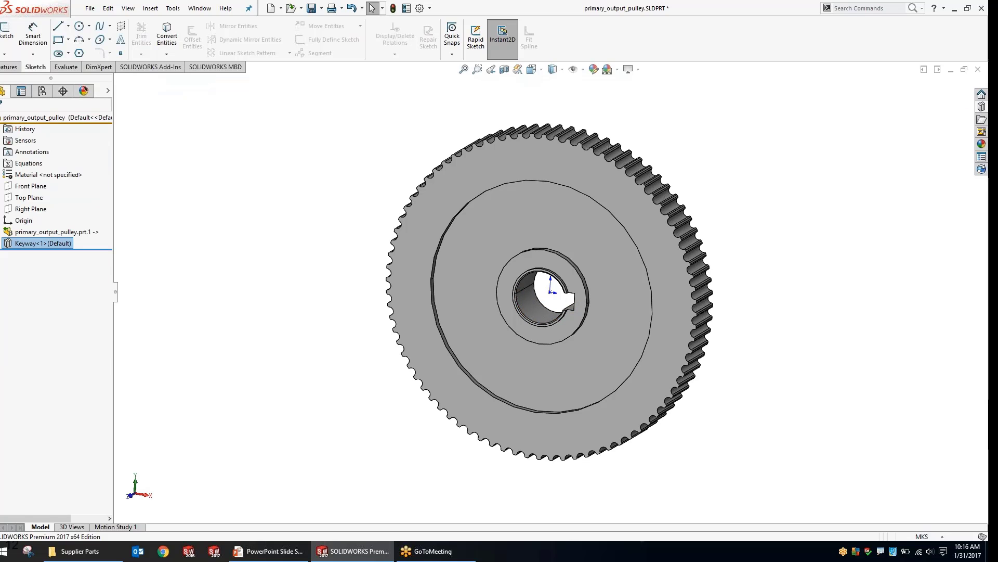
middle_click_drag(515, 208, 549, 210)
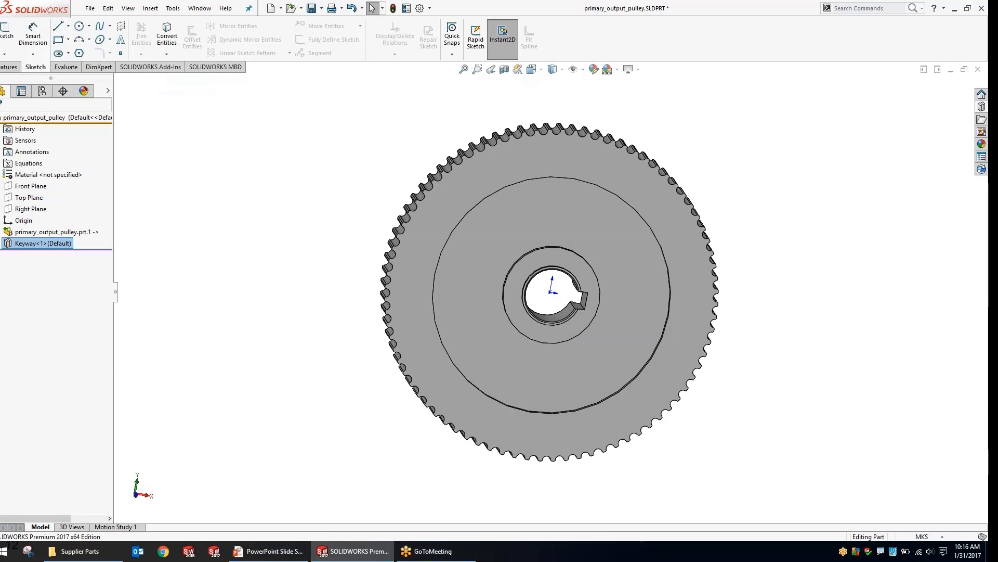
- Add the Curved Slot library feature to the pulley's web face, referenced to the web's outer circular edge
left_click(982, 107)
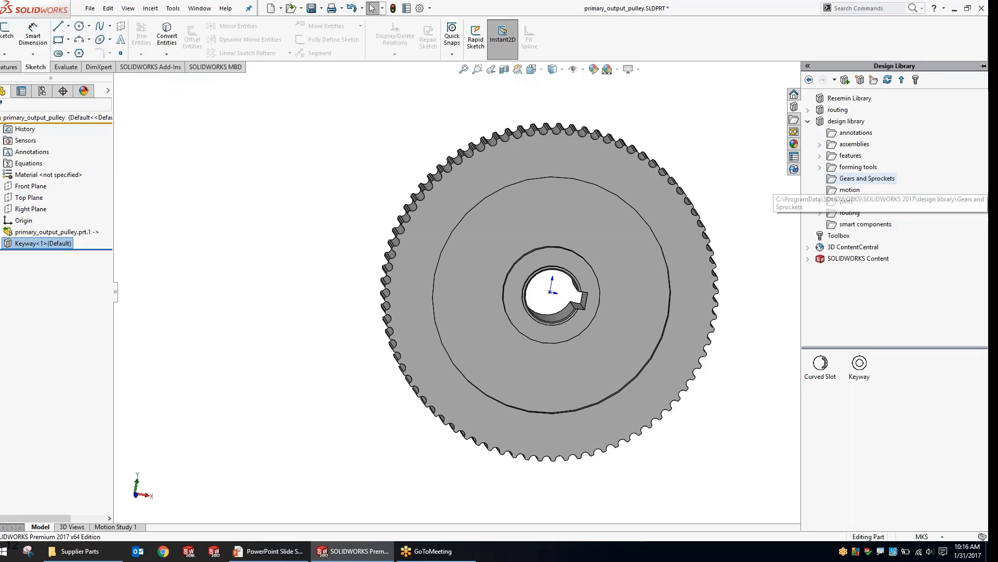
left_click_drag(859, 363, 628, 308)
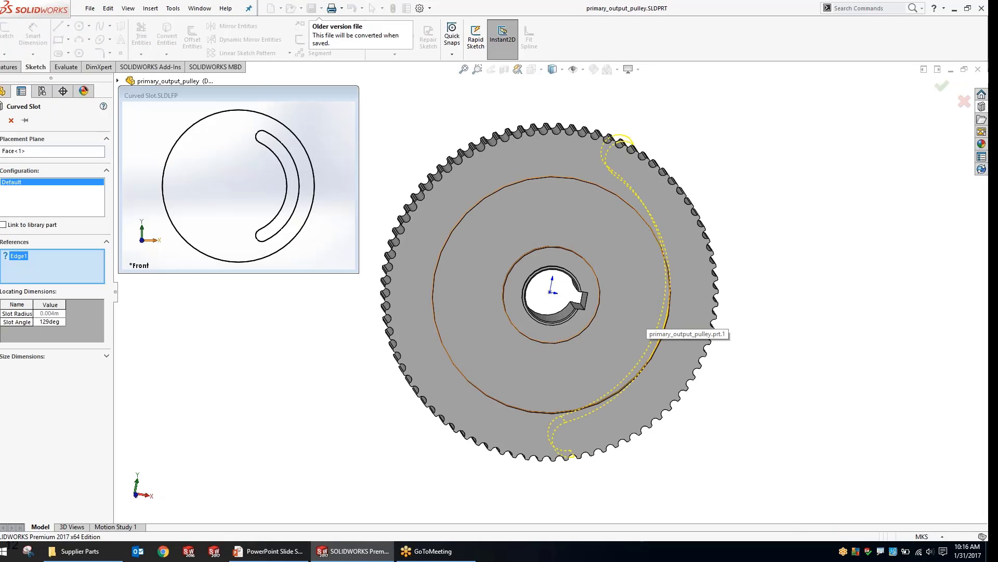
left_click(664, 329)
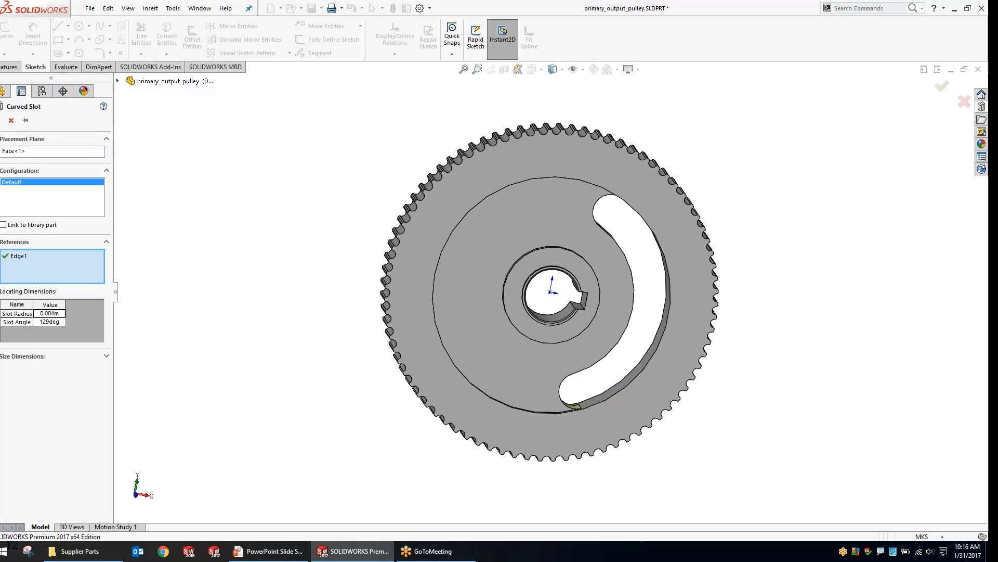
middle_click_drag(590, 345, 618, 354)
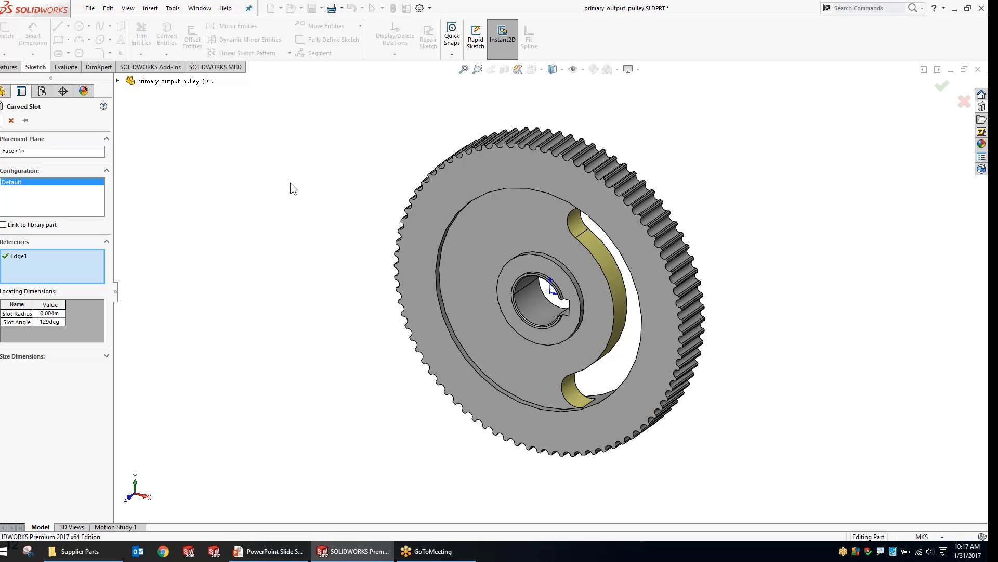
key("Return")
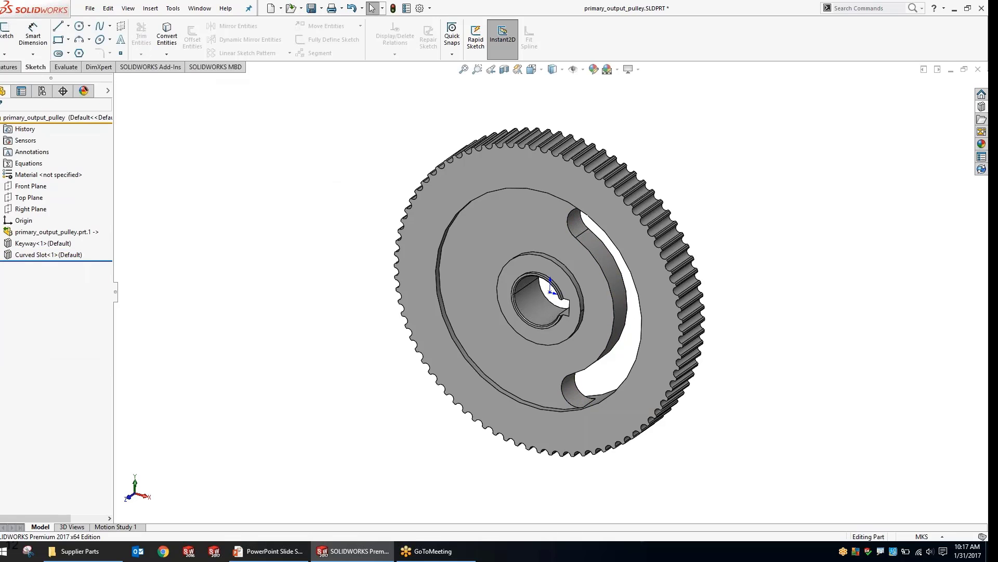
middle_click_drag(312, 301, 244, 312)
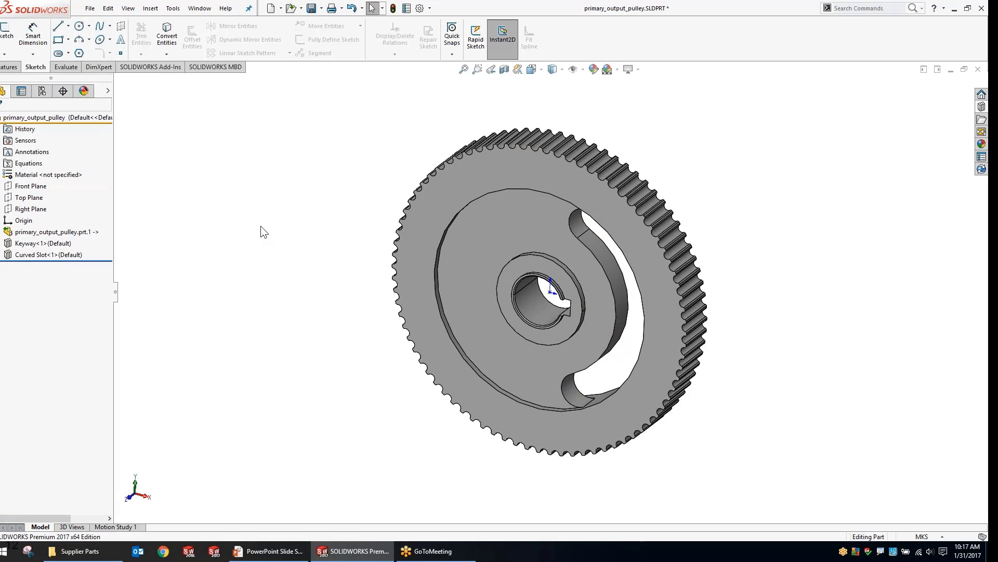
- Tile both documents vertically and insert the pulley into the Control Module assembly, saving it over the existing primary_output_pulley.SLDPRT
left_click(204, 8)
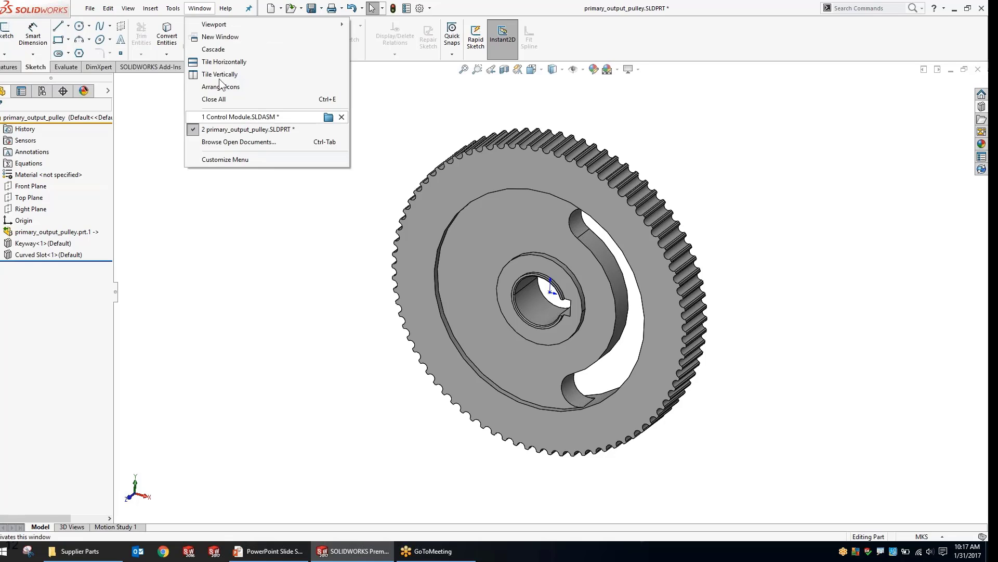
left_click(220, 74)
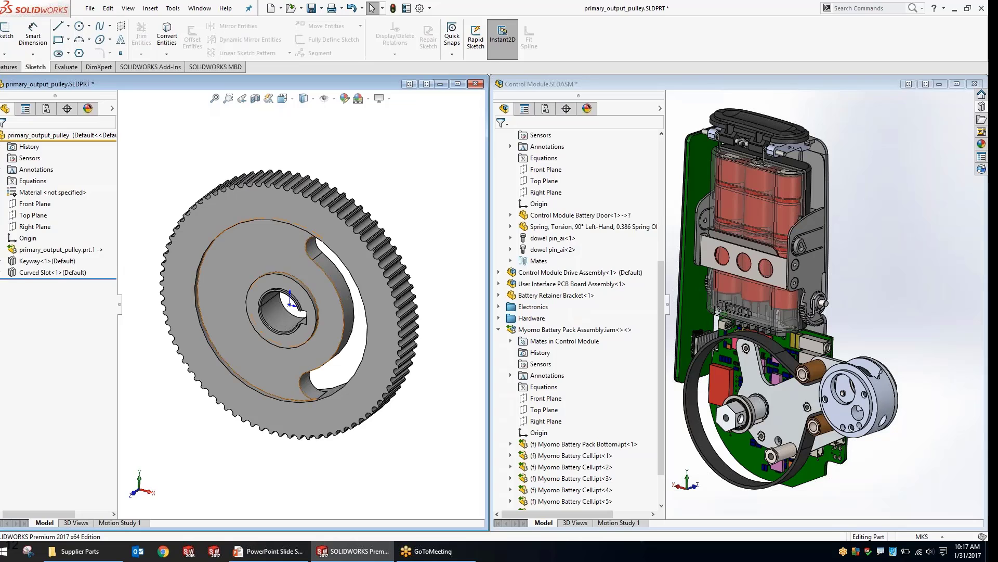
left_click_drag(281, 245, 723, 291)
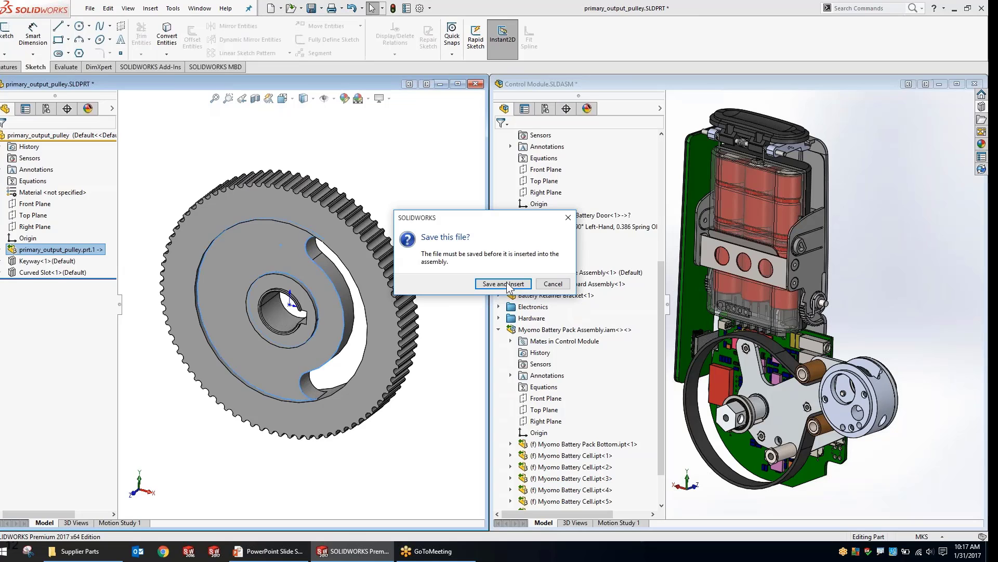
left_click(503, 284)
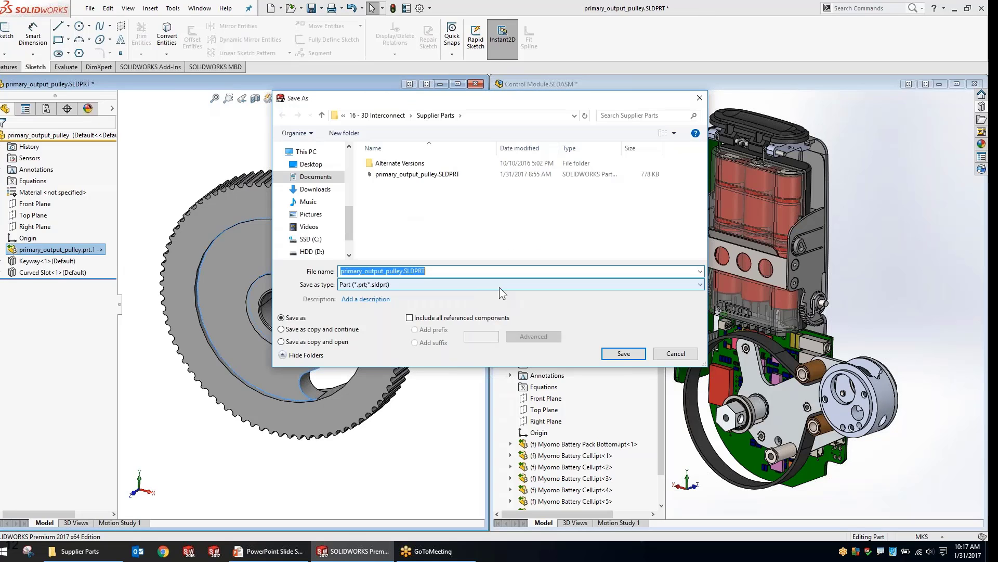
left_click(617, 354)
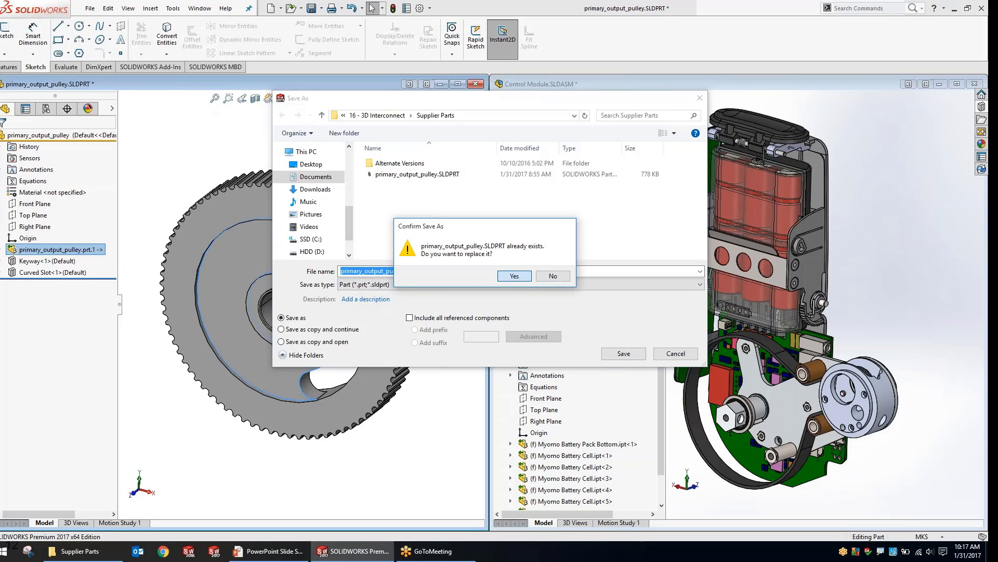
left_click(514, 275)
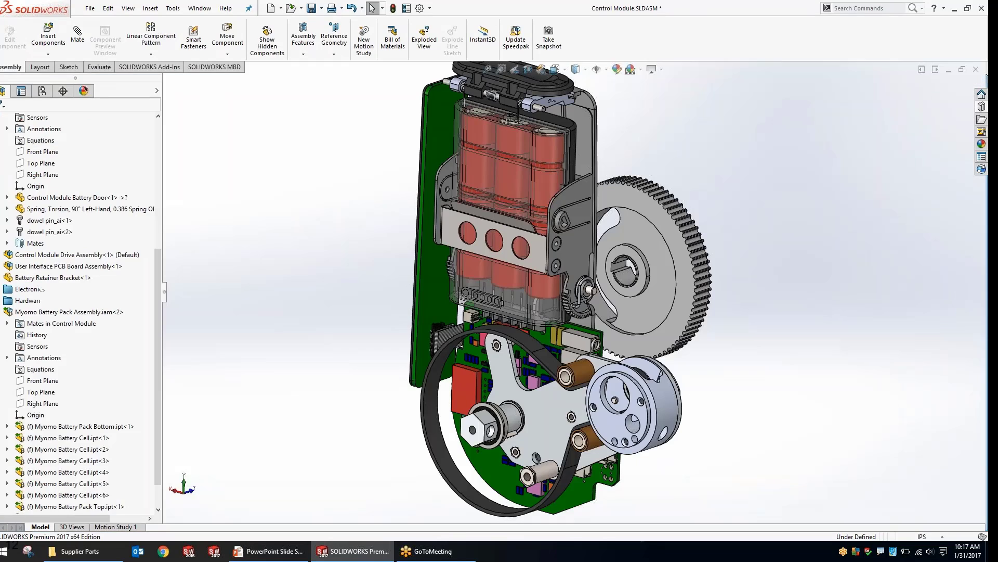
- Mate the pulley's bore concentric with the Output Shaft's cylindrical face
left_click(510, 420)
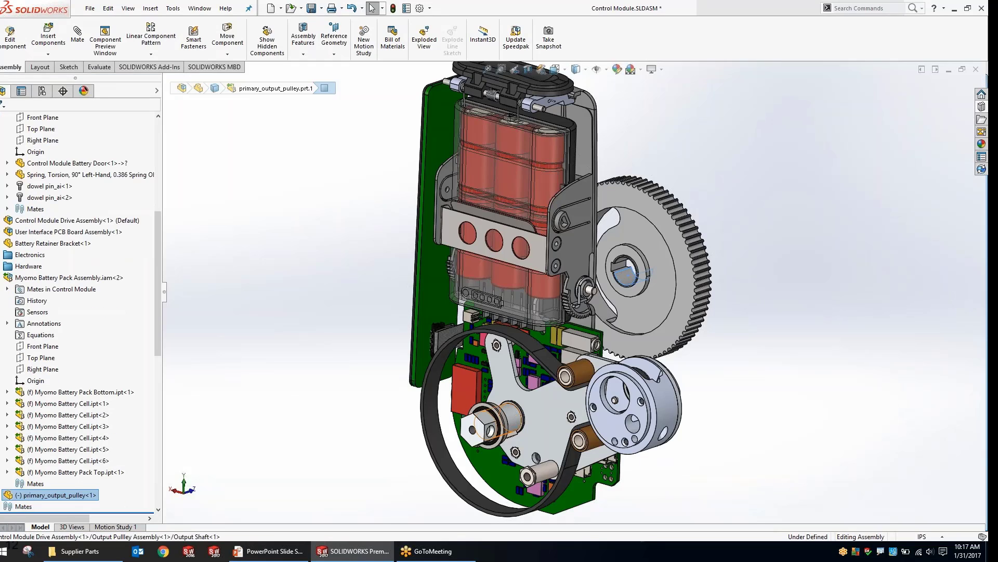
left_click(537, 412, "ctrl")
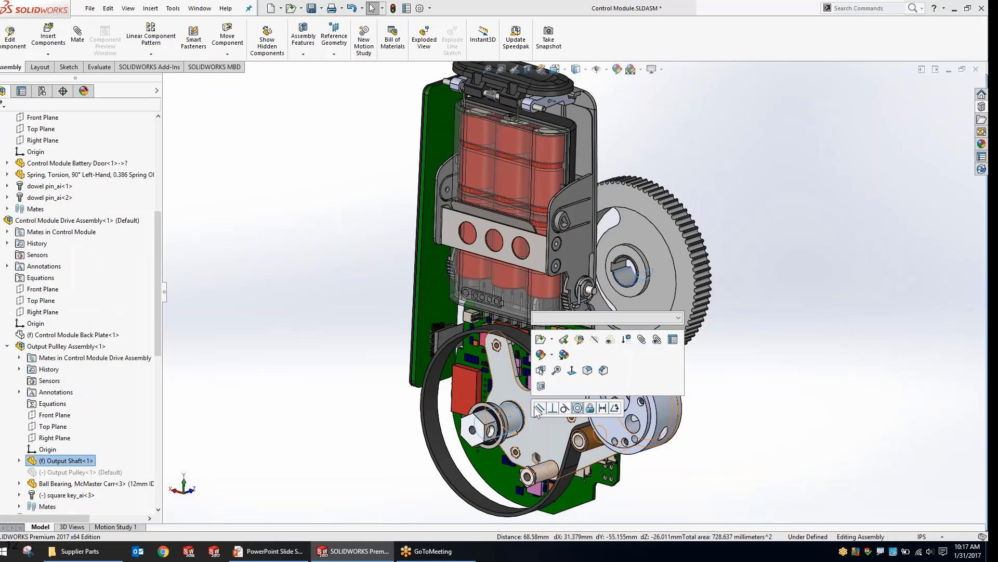
left_click(539, 408)
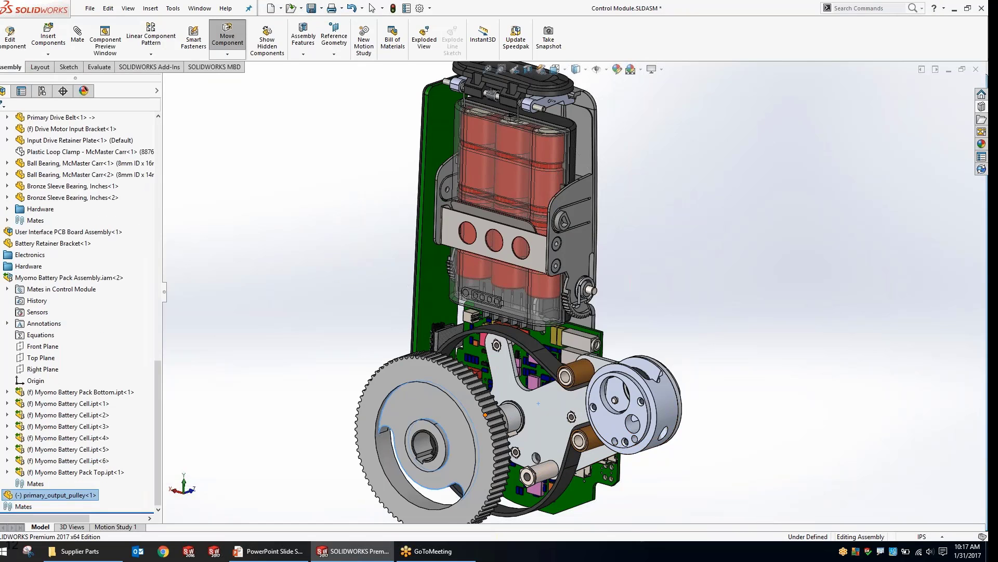
- Mate the pulley's annular hub face around the bore coincident with the Drive Plate's face
middle_click_drag(538, 404, 496, 402)
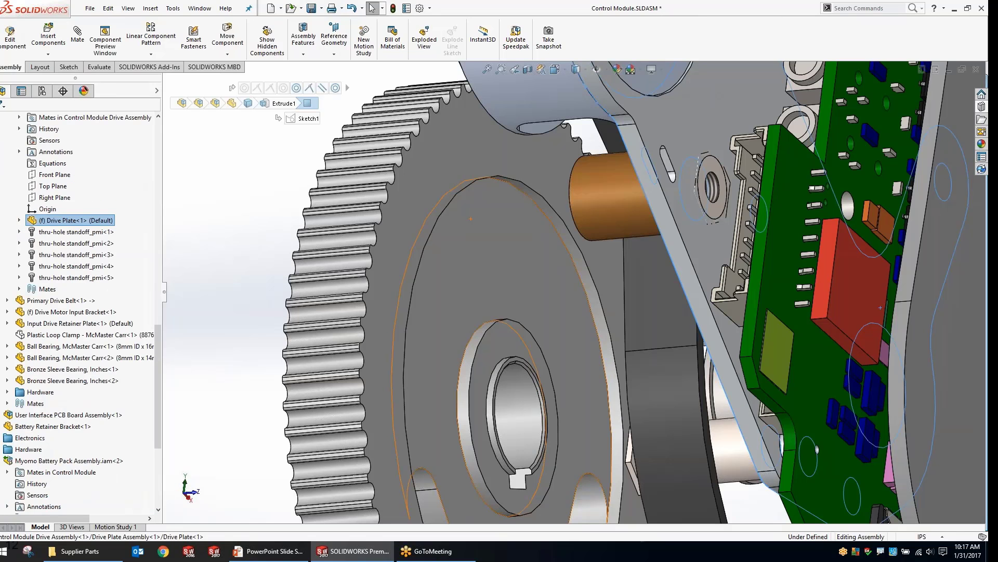
scroll(523, 434, "down", 5)
left_click(503, 260, "ctrl")
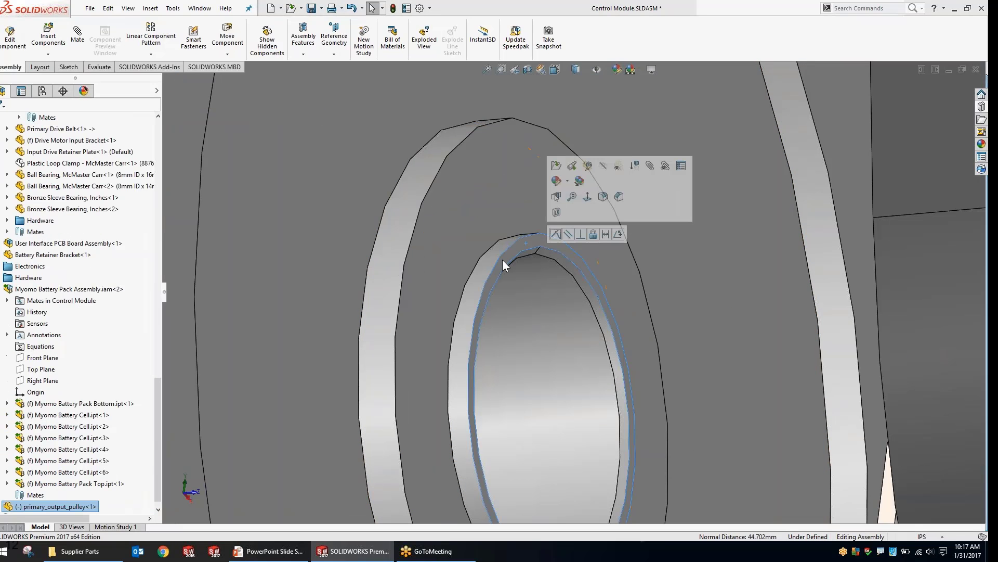
left_click(558, 233)
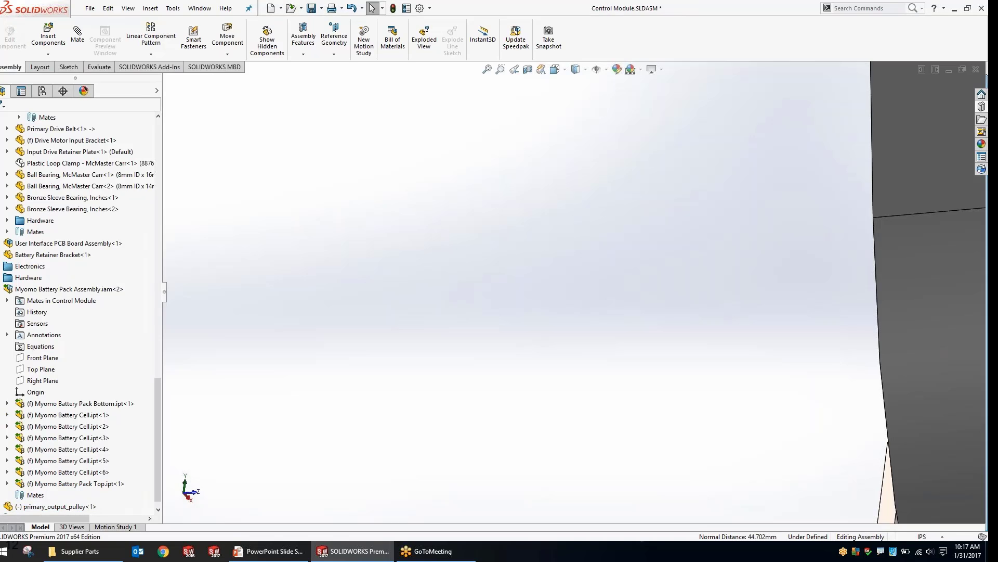
key("f")
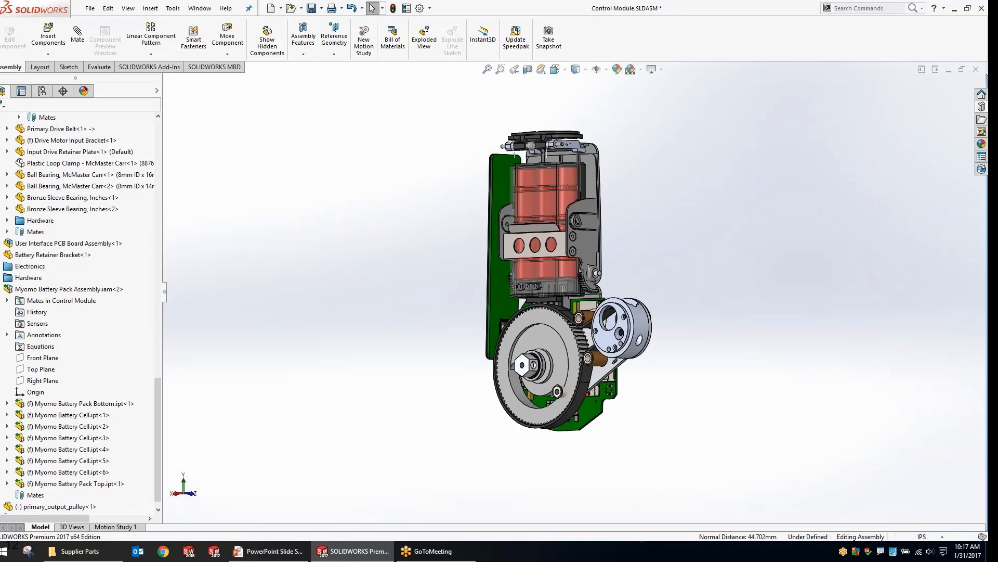
- Rotate the output pulley about its shaft and examine the curved slot's fit around the hex standoff
scroll(572, 366, "down", 3)
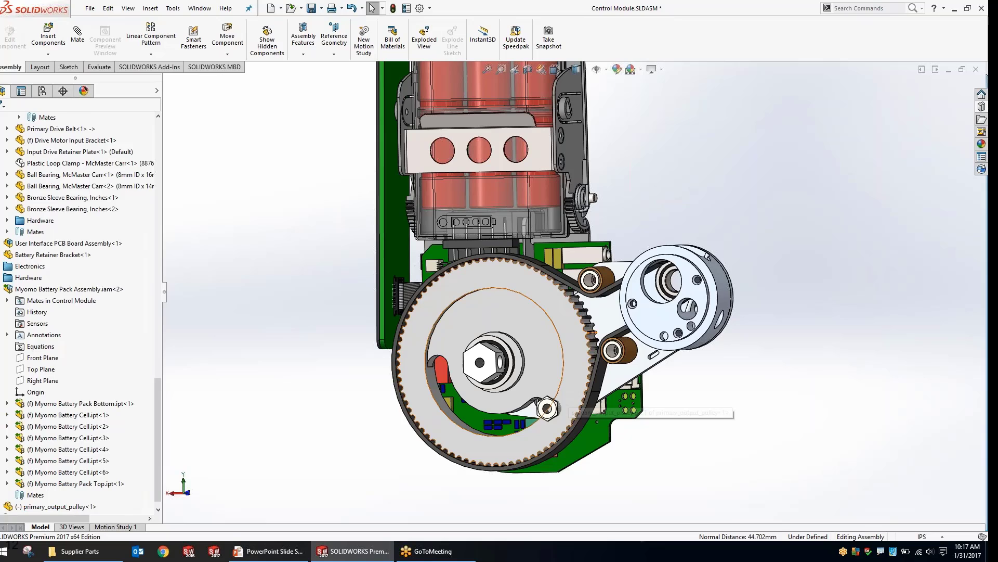
left_click_drag(567, 405, 569, 391)
scroll(572, 364, "down", 4)
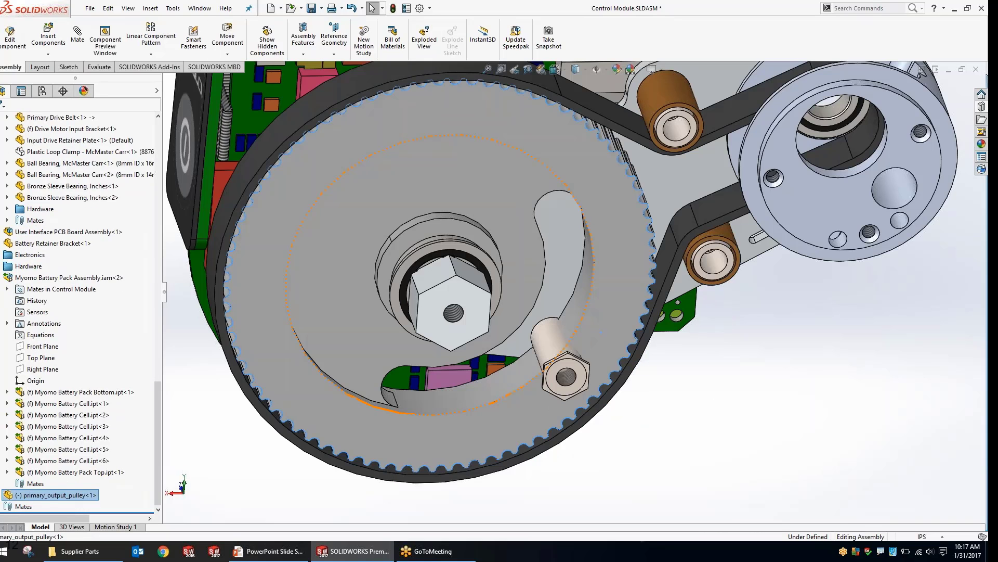
right_click(581, 159)
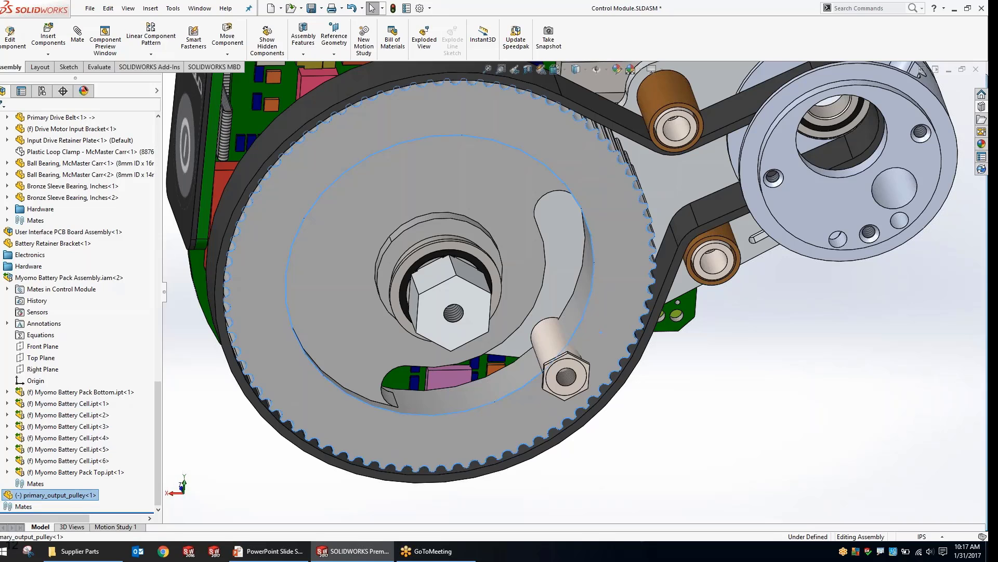
middle_click_drag(601, 332, 552, 275)
middle_click_drag(605, 327, 605, 326)
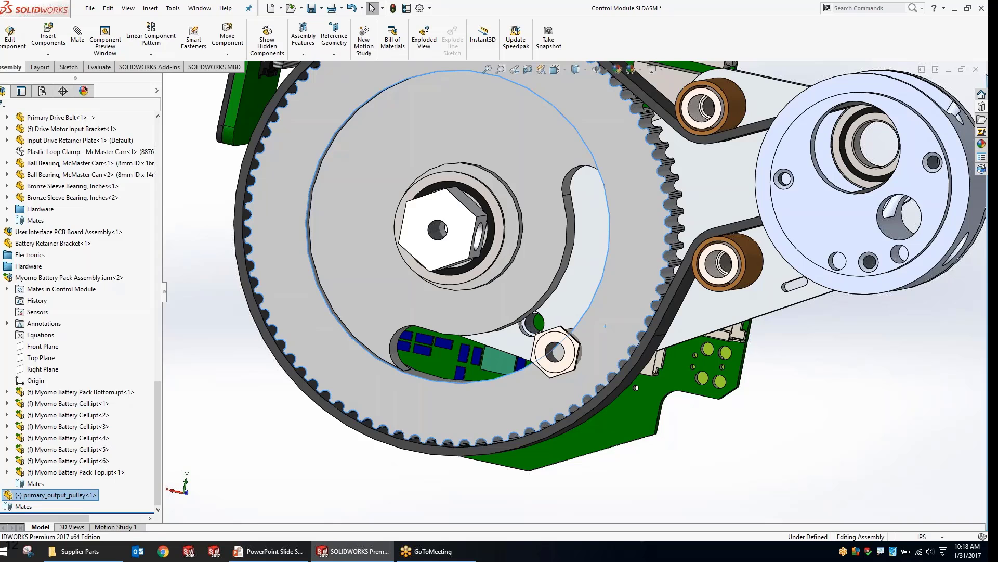
- Switch to the Supplier Parts window in File Explorer and copy primary_output_pulley.prt.2 from the Alternate Versions folder into Supplier Parts
key("alt+Tab")
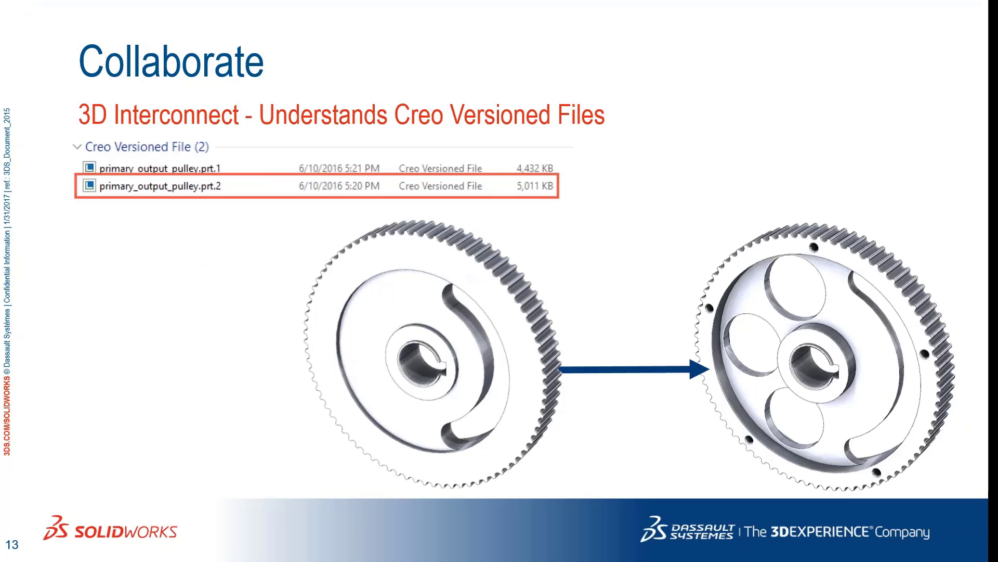
key("alt+Tab")
key("Tab")
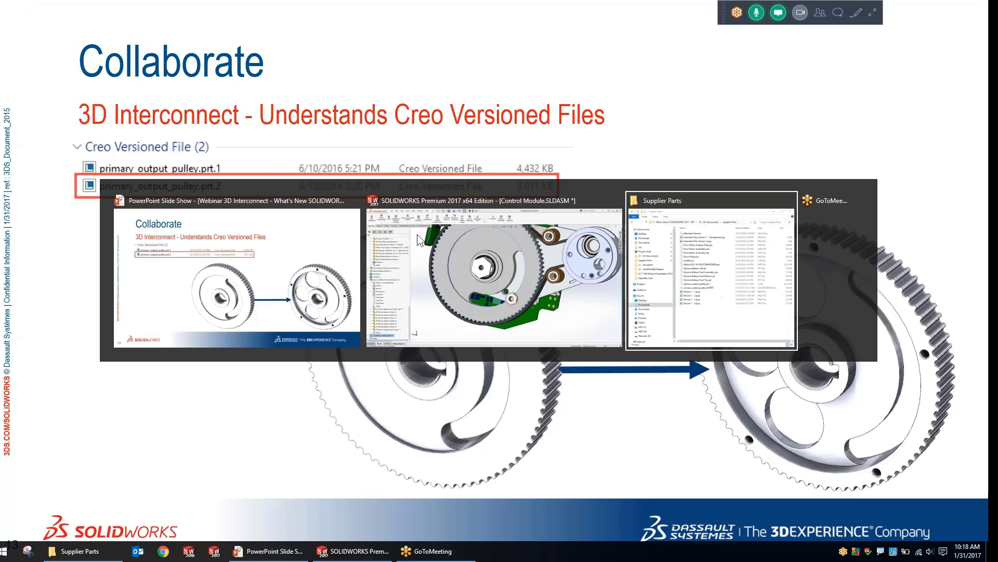
double_click(312, 156)
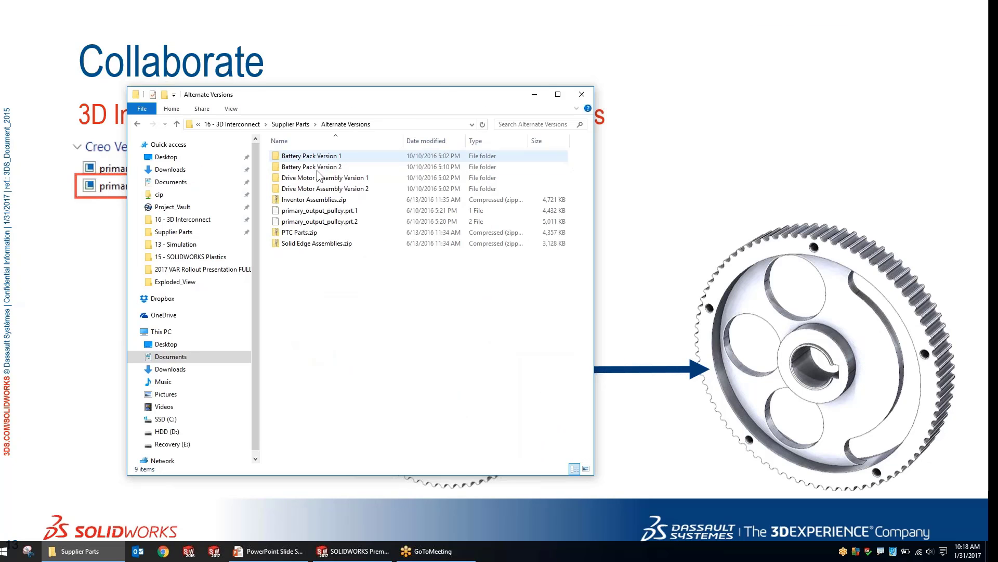
left_click(316, 223)
left_click(138, 124)
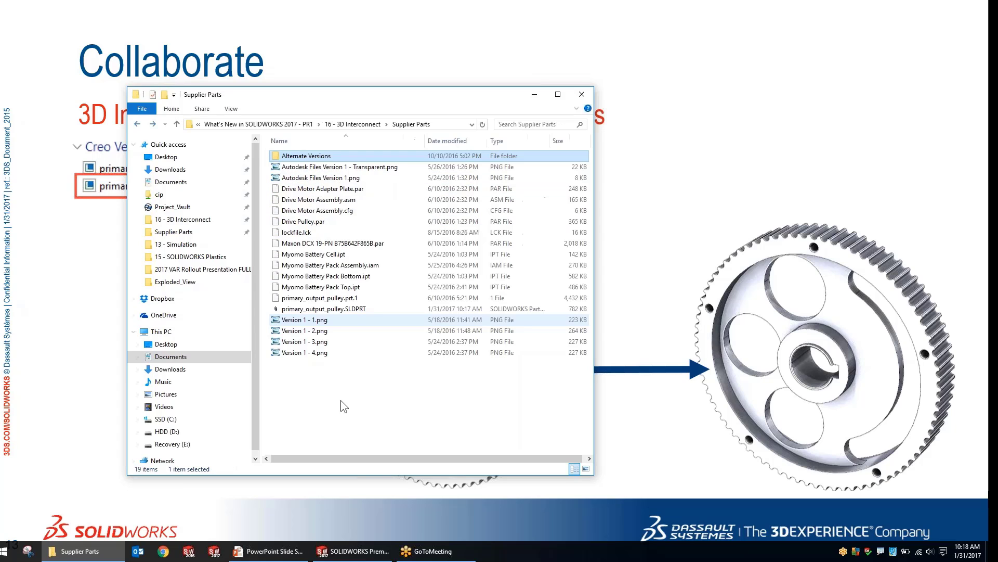
left_click(329, 309)
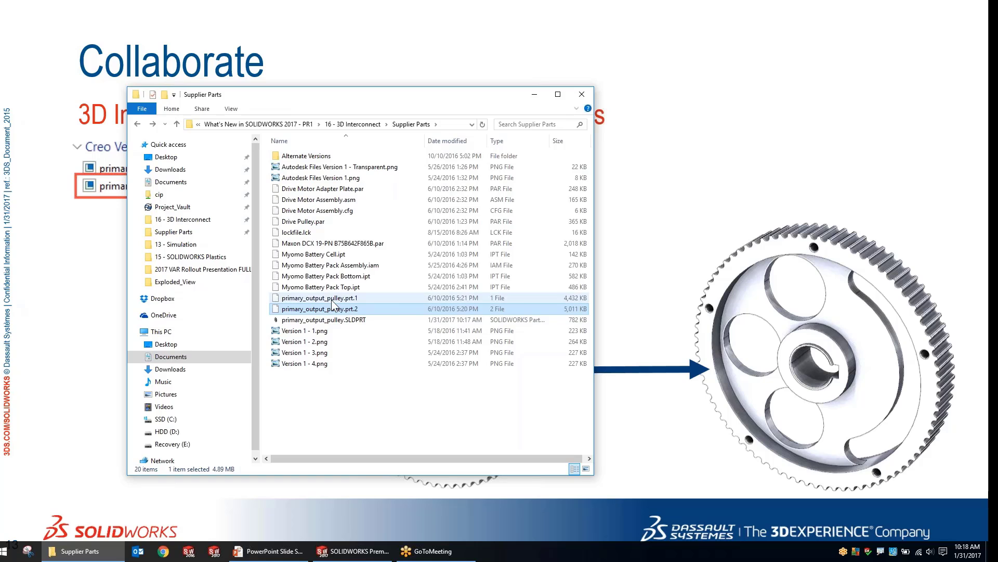
left_click(332, 298)
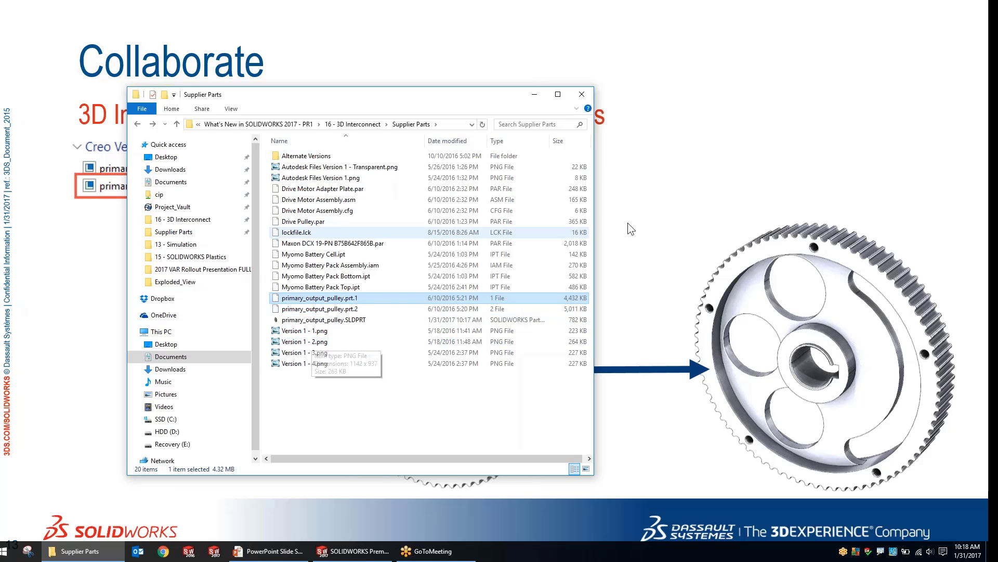
- Switch to SOLIDWORKS and update the linked primary_output_pulley.prt.1 feature in the pulley part to the newer Creo version
left_click(354, 549)
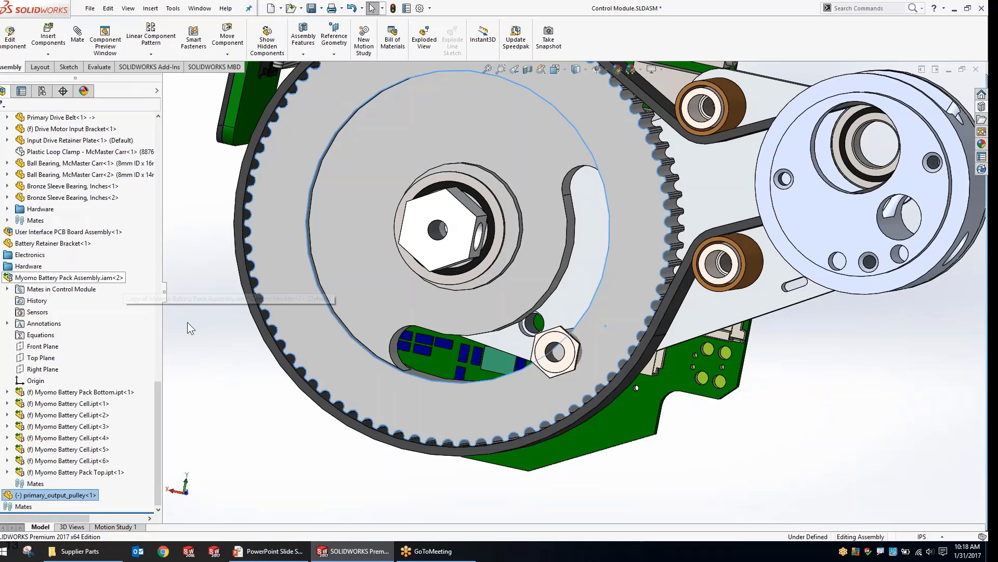
key("ctrl+Tab")
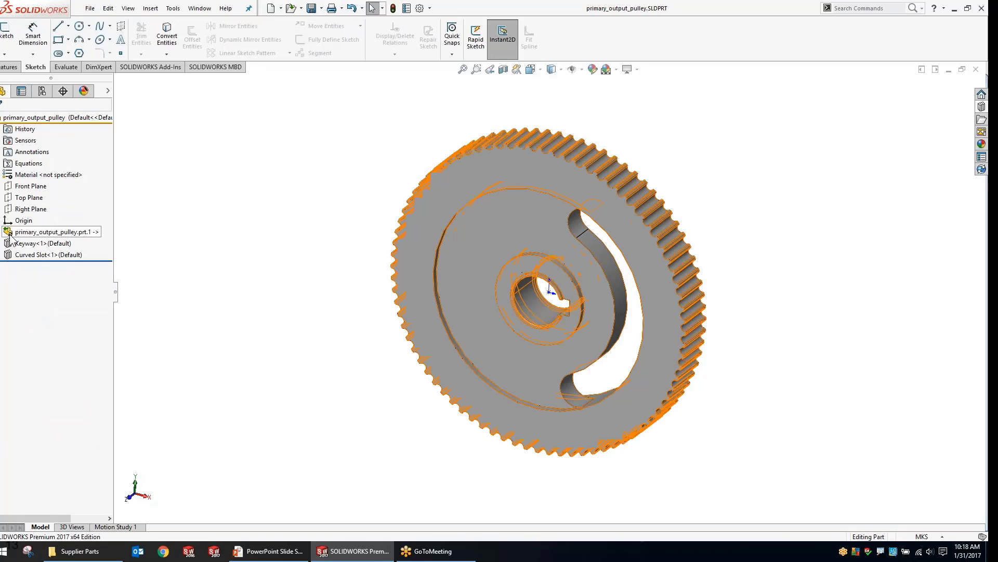
left_click(28, 233)
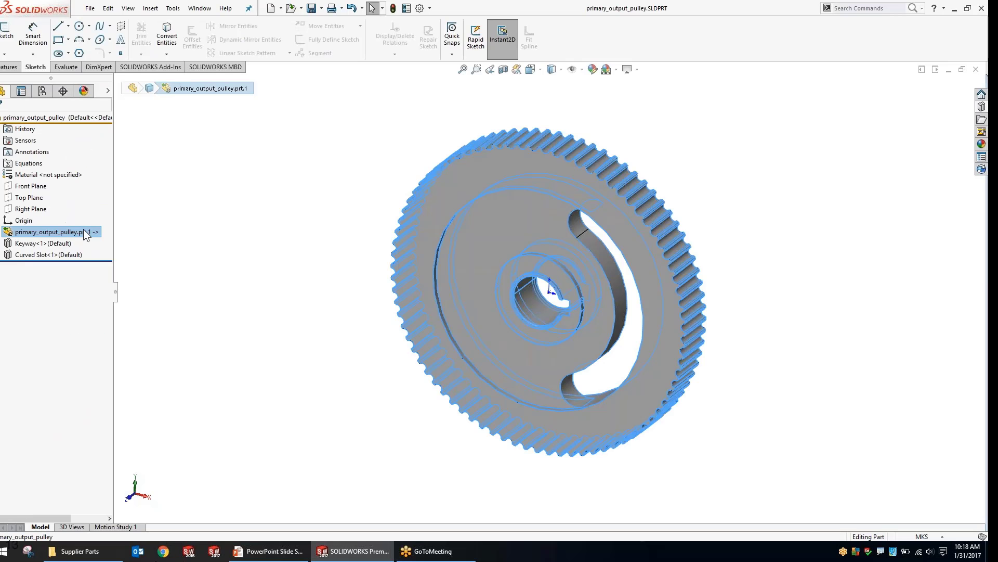
right_click(85, 231)
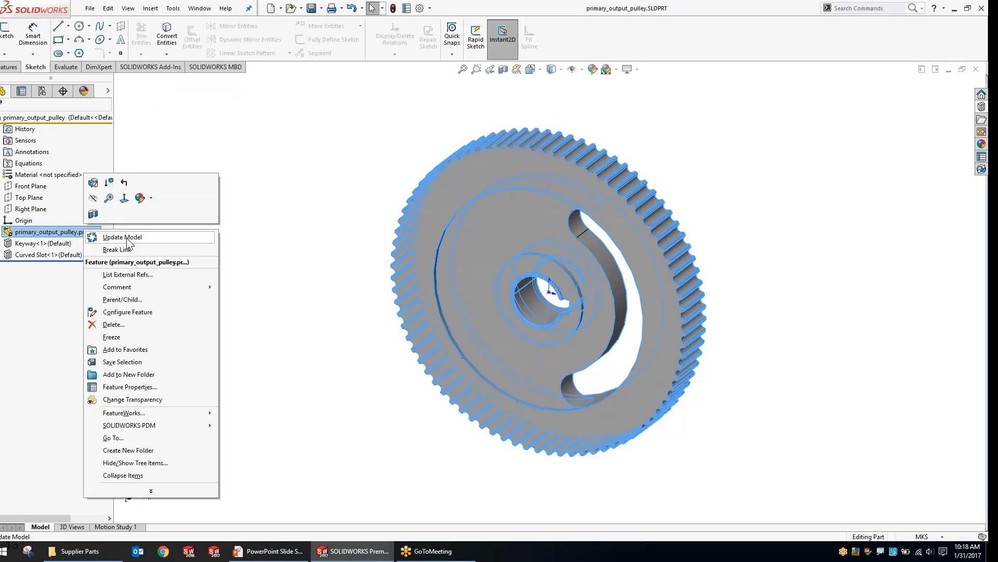
left_click(136, 232)
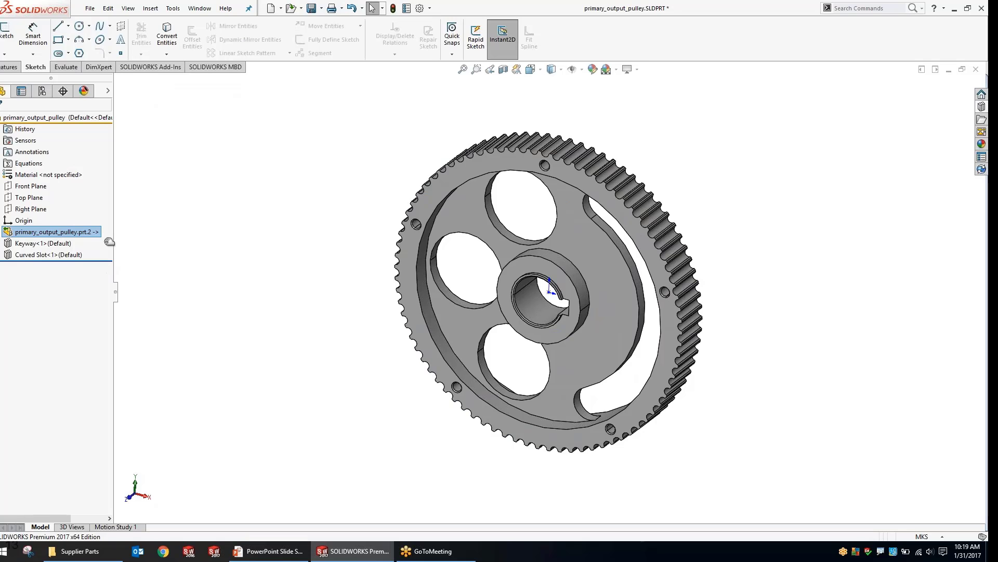
- Roll the pulley part back before the Keyway and Curved Slot features, inspect the imported geometry, and roll forward to the end
left_click_drag(109, 242, 109, 238)
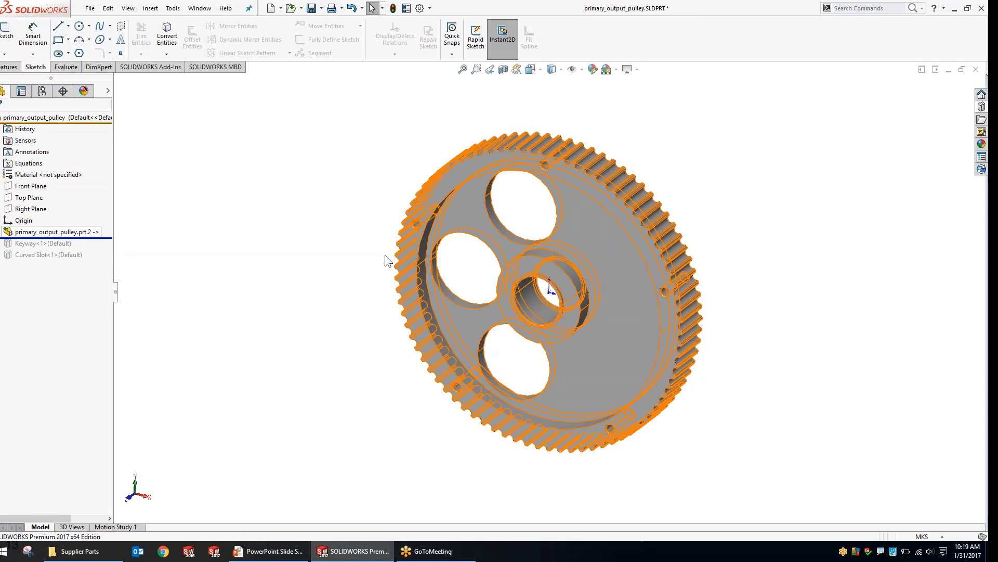
scroll(635, 279, "down", 2)
middle_click_drag(551, 319, 597, 475)
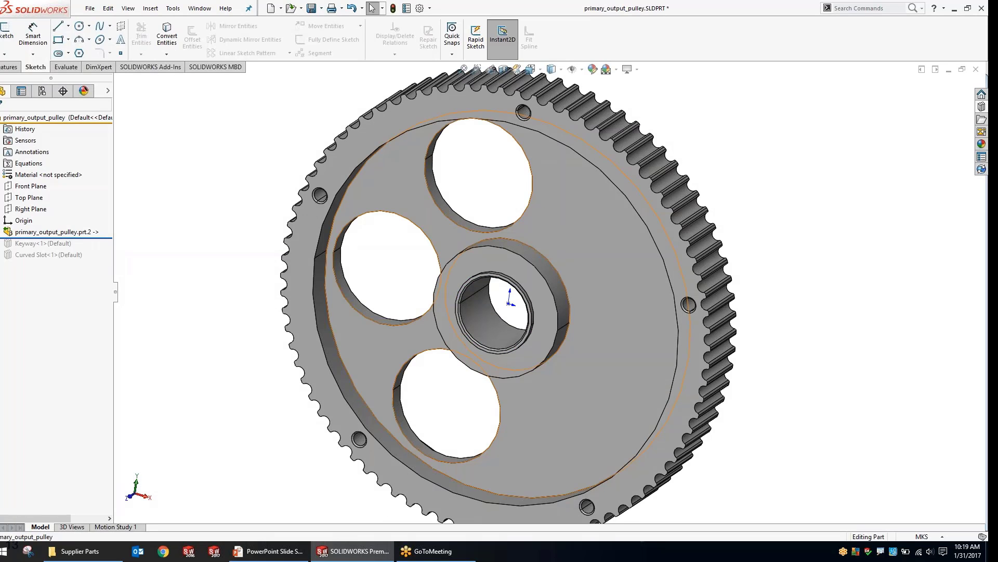
scroll(547, 292, "up", 1)
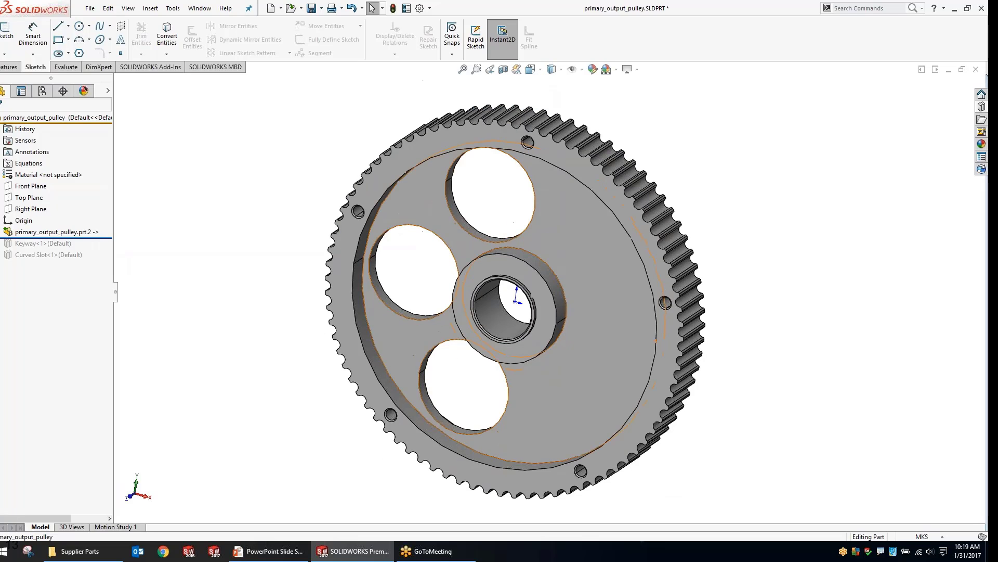
mouse_move(624, 364)
middle_mouse_down()
mouse_move(636, 355)
mouse_move(618, 347)
middle_mouse_up()
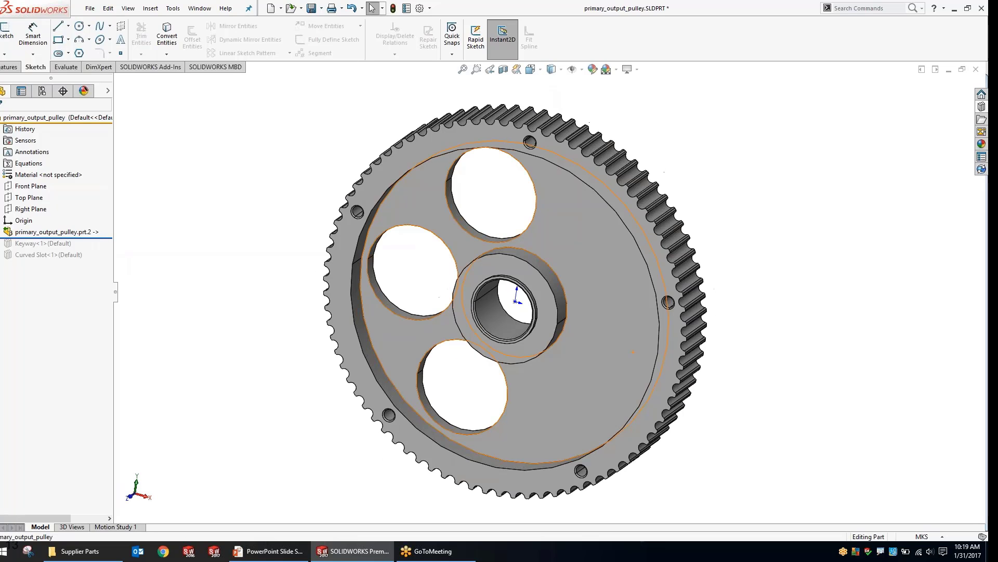
mouse_move(98, 252)
left_mouse_down()
mouse_move(105, 246)
mouse_move(104, 260)
left_mouse_up()
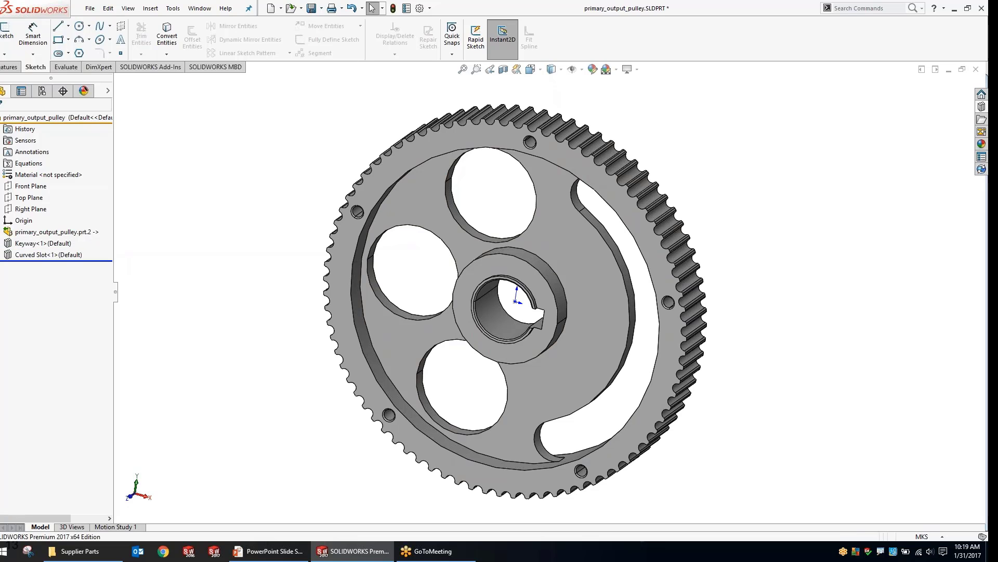
middle_click_drag(237, 193, 207, 195)
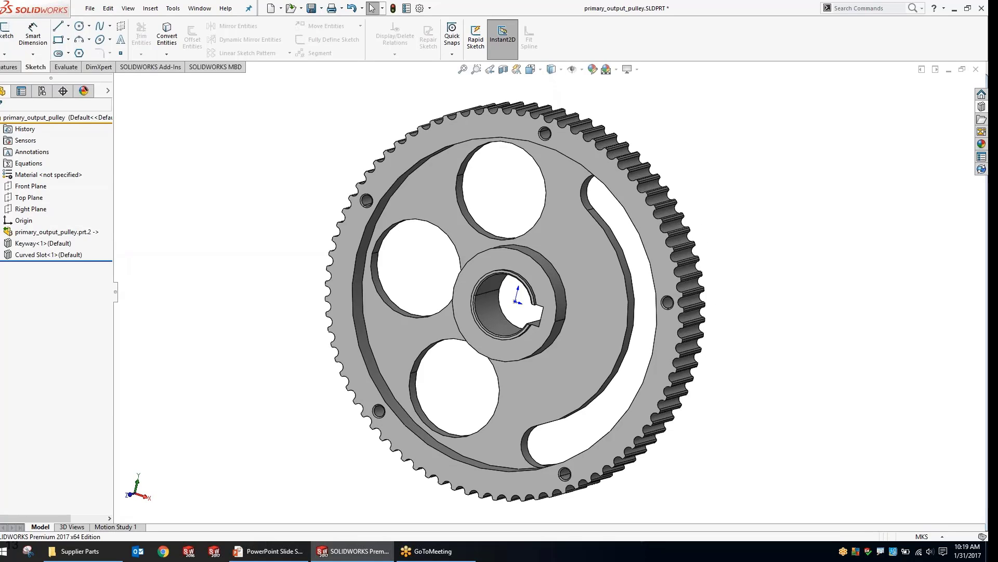
- Return to the Control Module assembly and examine the updated output pulley around the shaft, belt and standoff
key("ctrl+Tab")
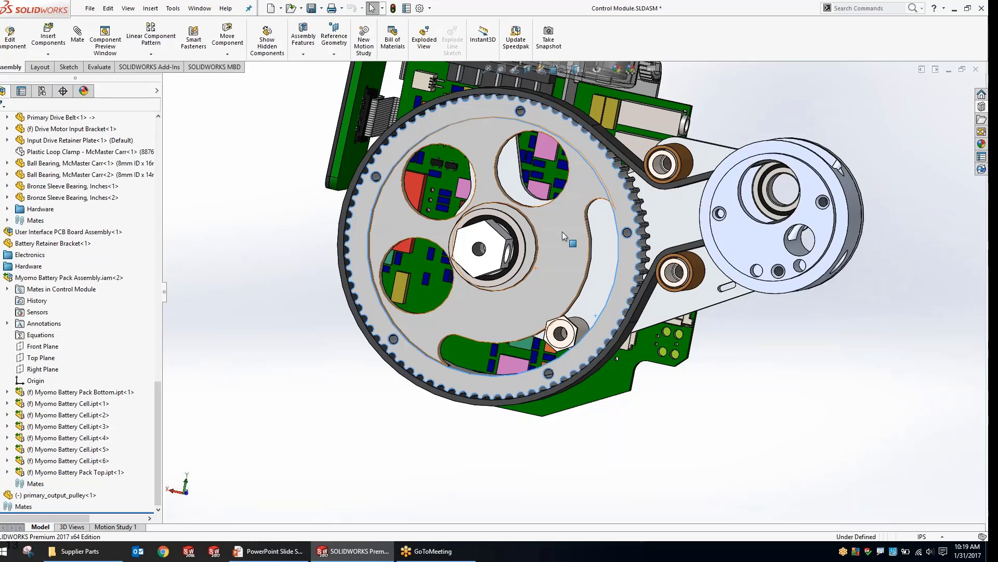
scroll(562, 232, "up", 2)
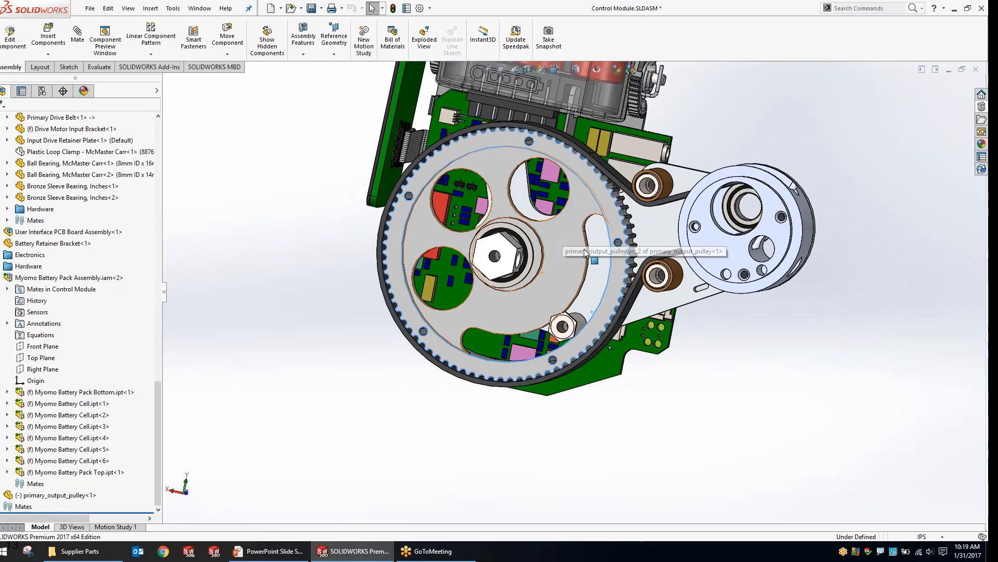
mouse_move(585, 251)
left_mouse_down()
mouse_move(574, 248)
mouse_move(571, 265)
left_mouse_up()
key("Down")
key("Down")
scroll(605, 241, "up", 4)
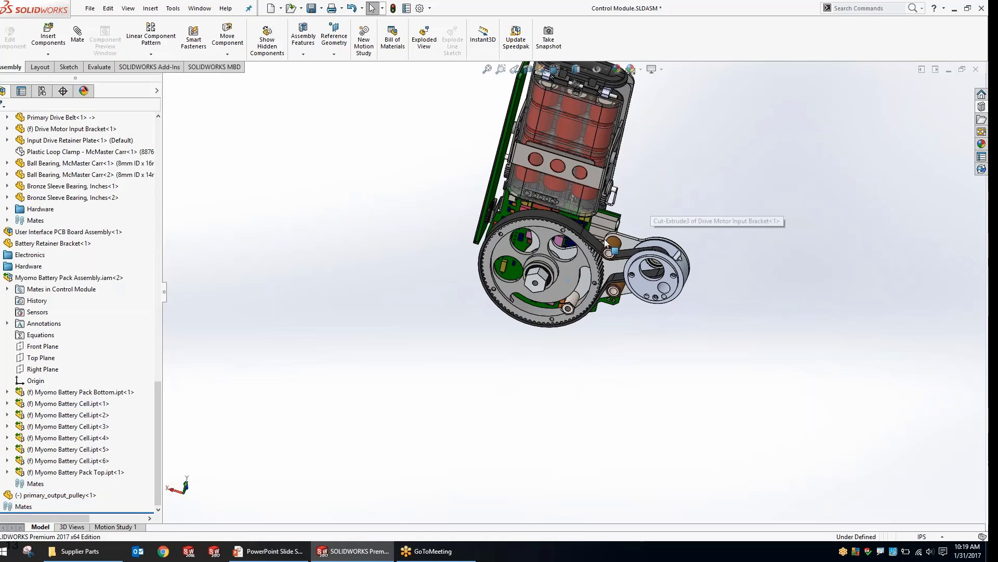
scroll(606, 242, "down", 3)
middle_click_drag(668, 300, 726, 203)
- Switch to the PowerPoint slide show and advance to the 3D Interconnect Workflows slide
key("alt+Tab")
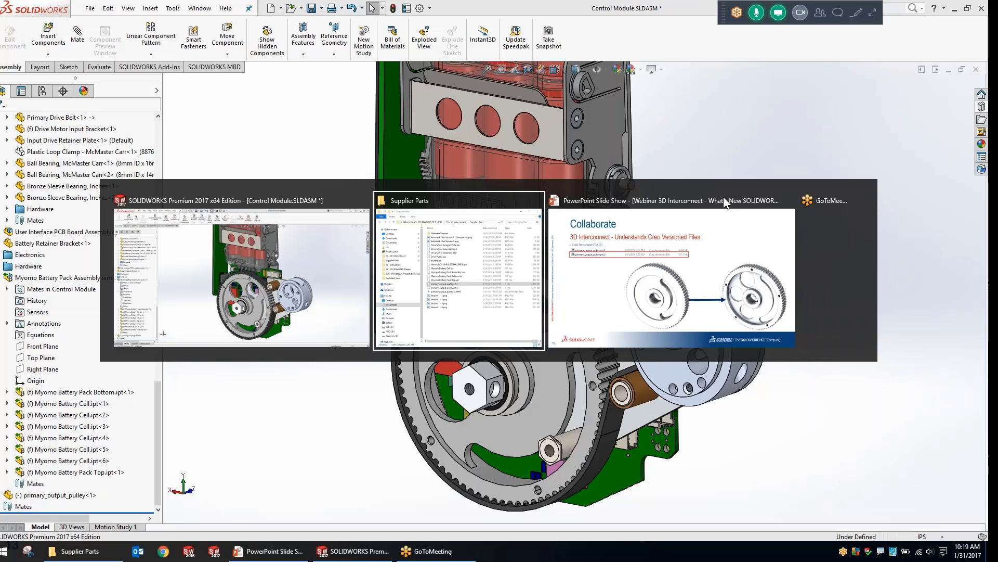
key("Right")
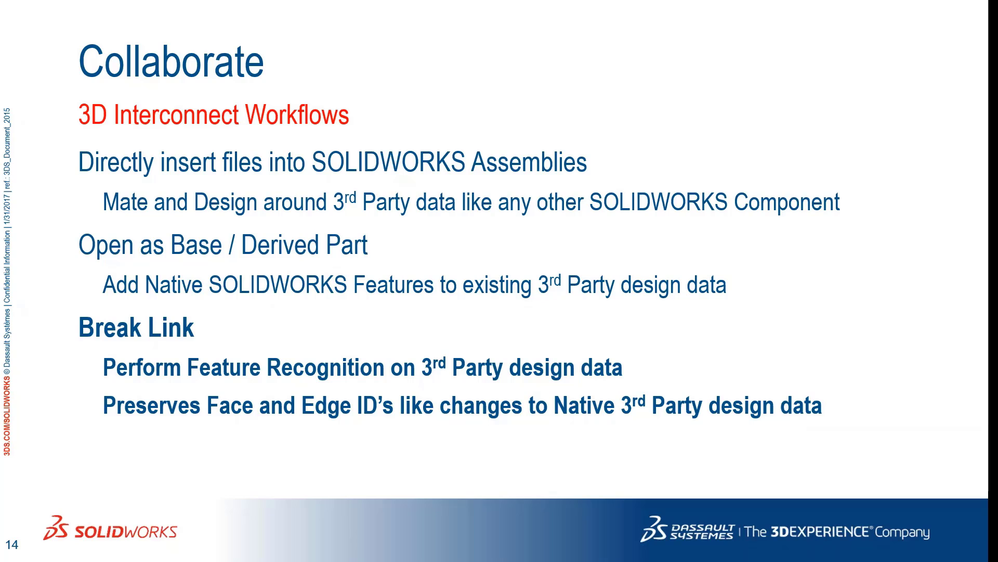
- Back in SOLIDWORKS, insert the Solid Edge assembly Drive Motor Assembly.asm from Supplier Parts, placing it in free space above the motor bracket
key("alt+Tab")
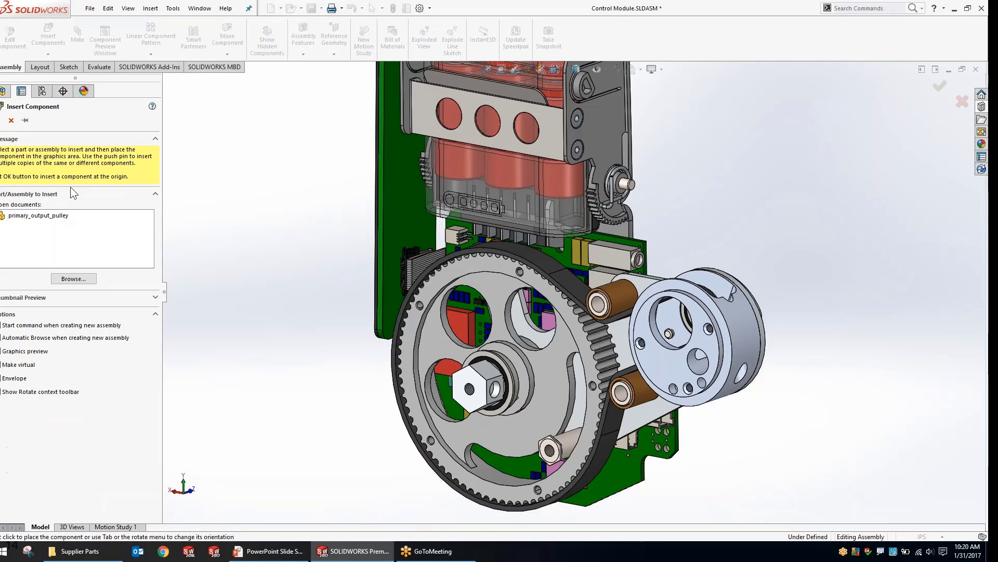
left_click(74, 279)
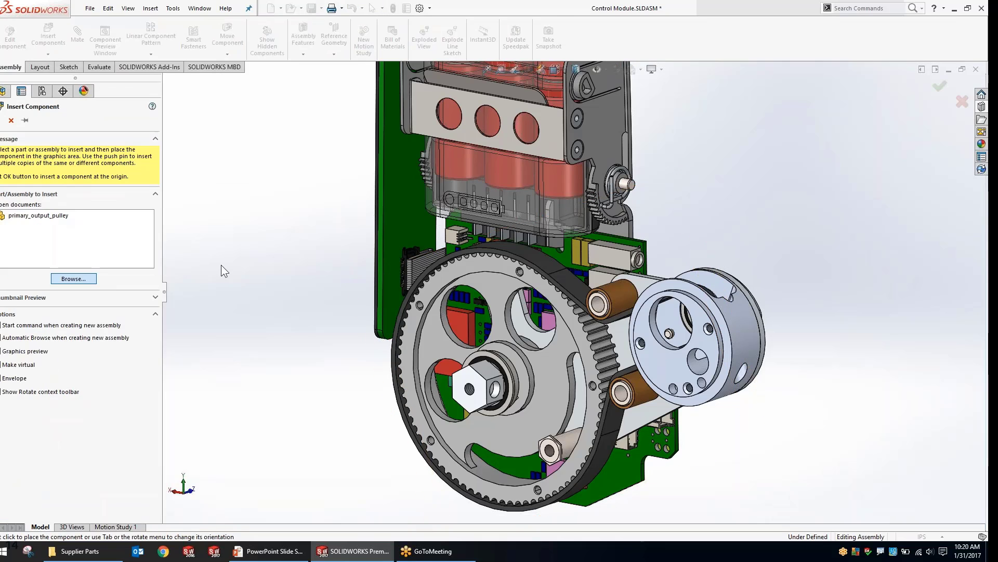
left_click(639, 400)
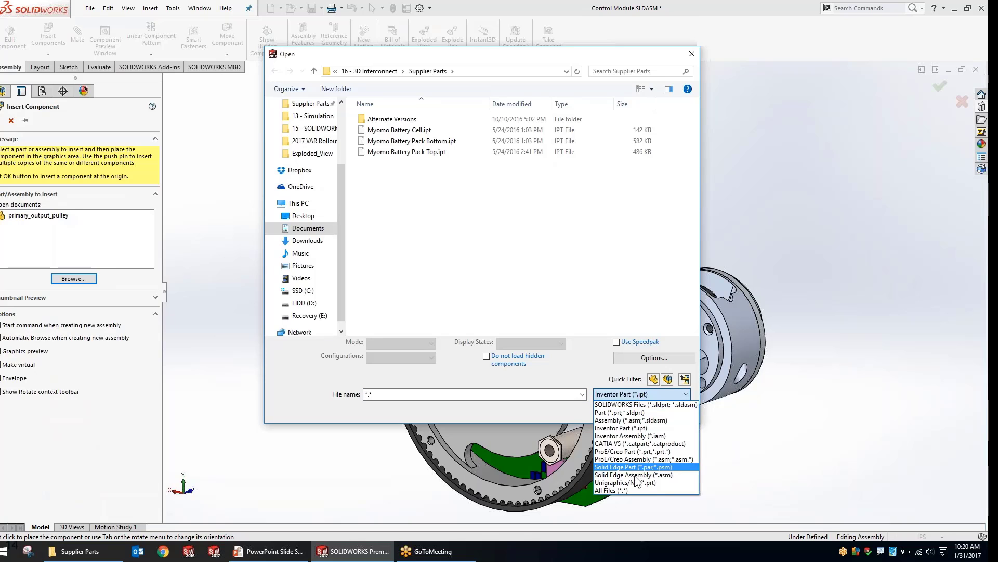
left_click(639, 470)
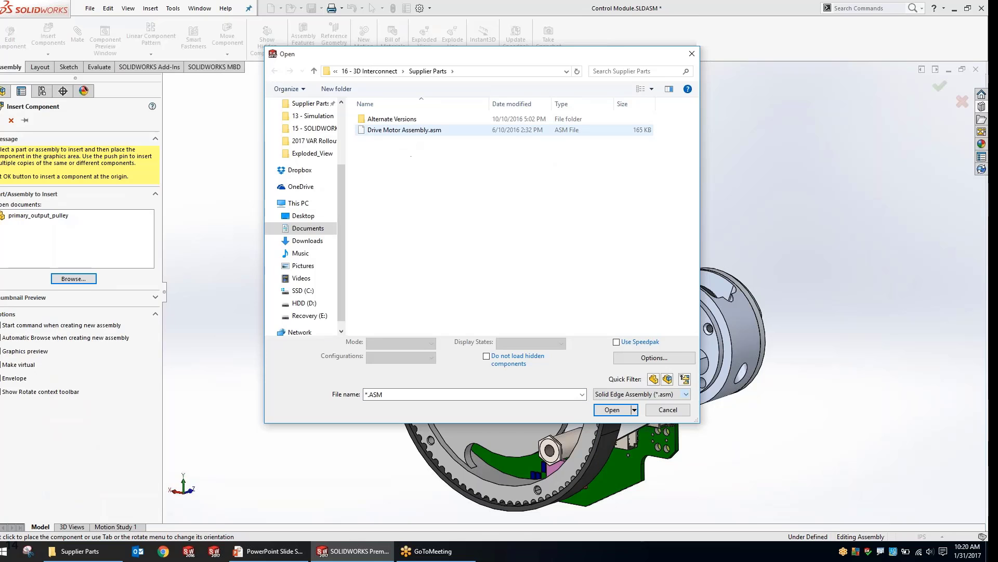
double_click(404, 130)
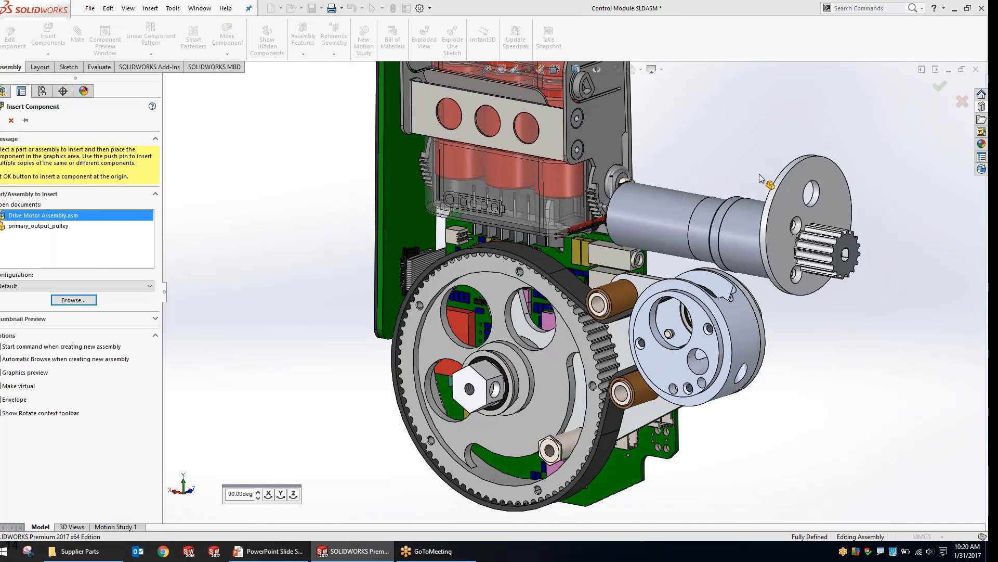
left_click(639, 237)
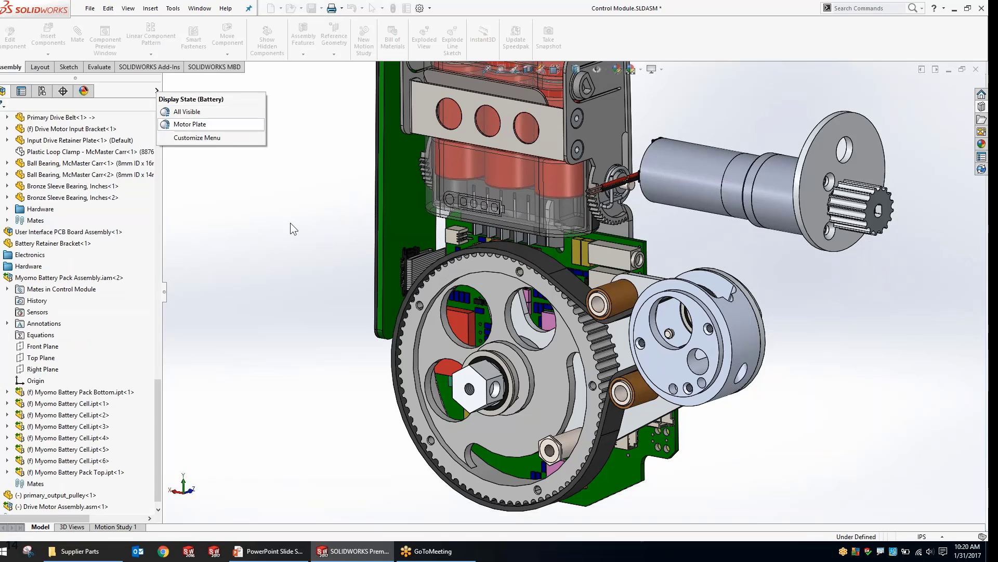
- Apply the Motor Plate display state and mate the Drive Motor Adapter Plate's outer cylindrical face concentric with the Drive Motor Input Bracket's outer face
left_click(775, 193)
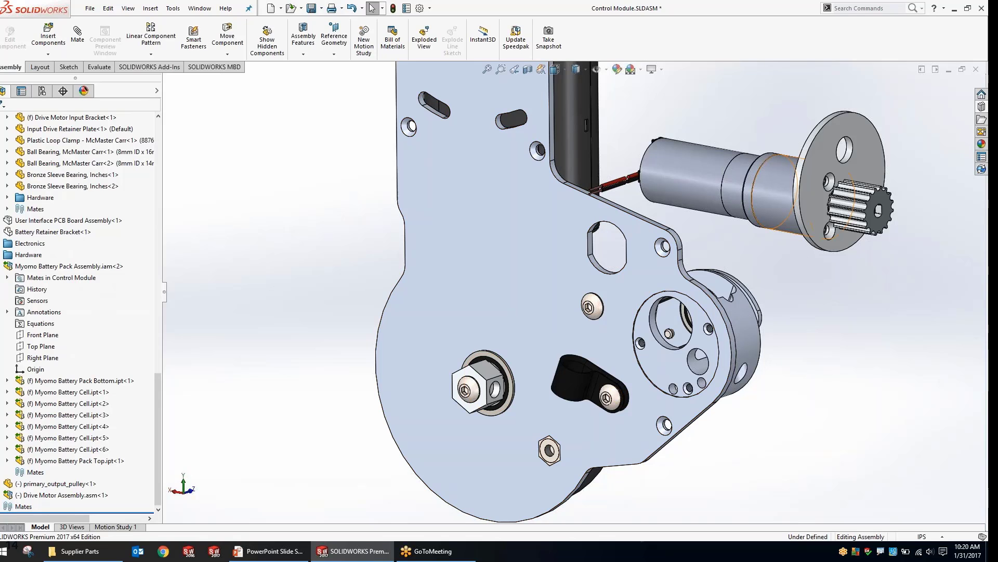
left_click(795, 190)
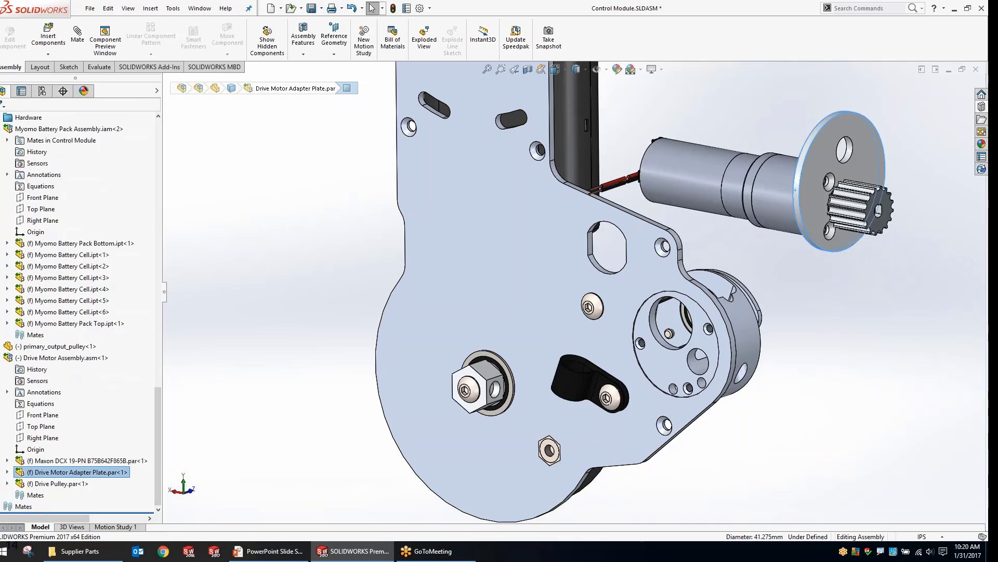
left_click(747, 341, "ctrl")
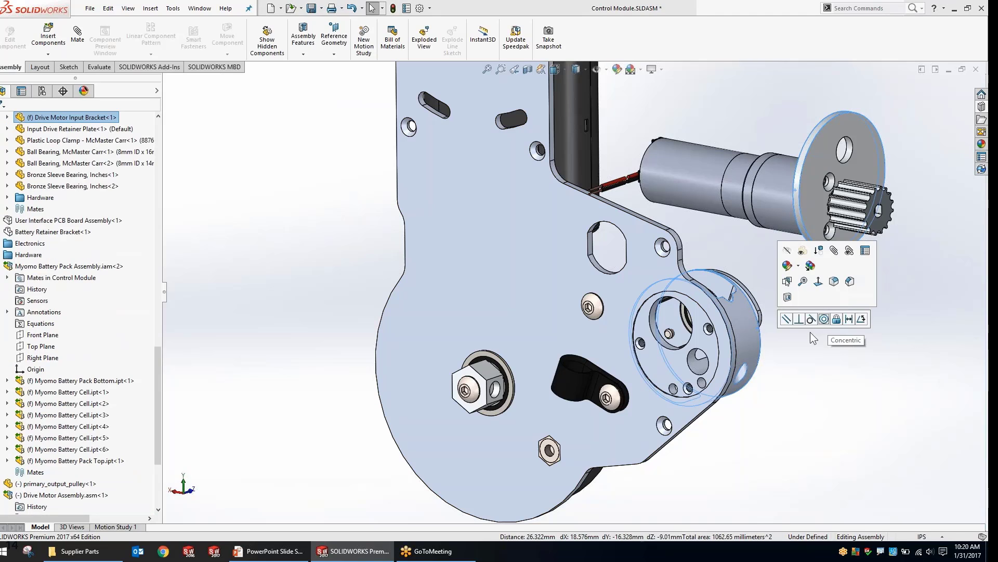
left_click(811, 327)
- Flip the alignment of the concentric mate between the drive motor assembly and the Drive Motor Input Bracket
left_click(835, 300)
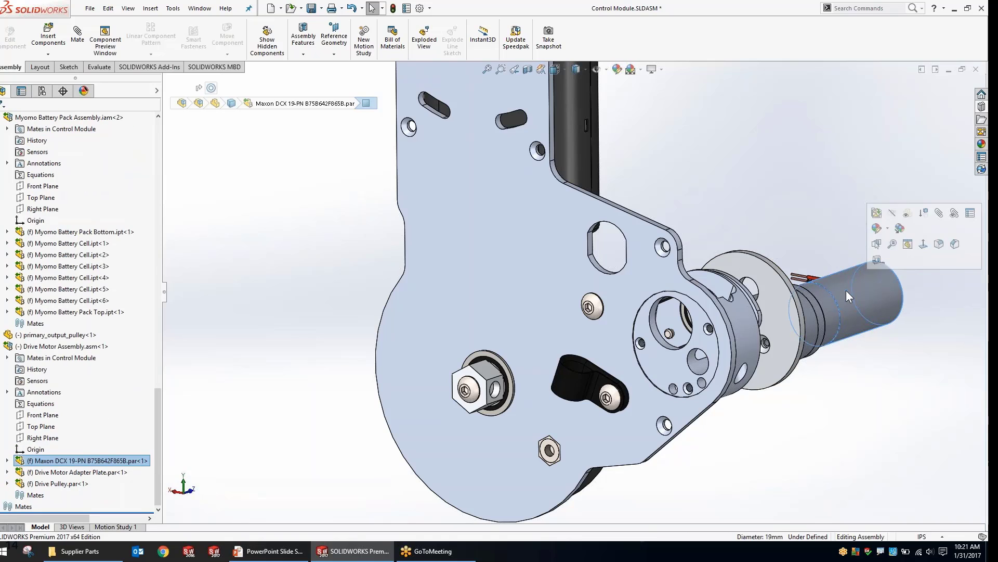
key("d")
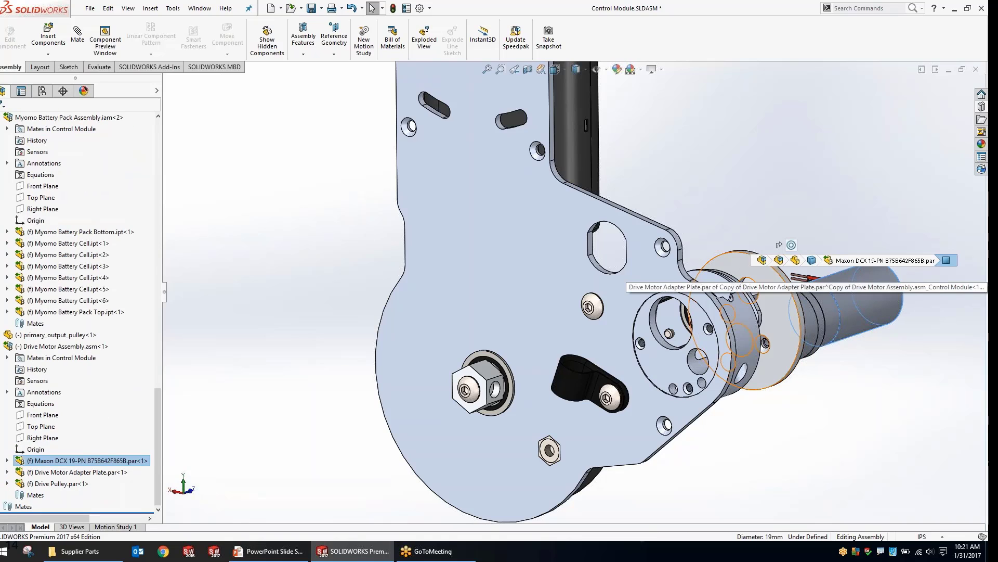
right_click(790, 245)
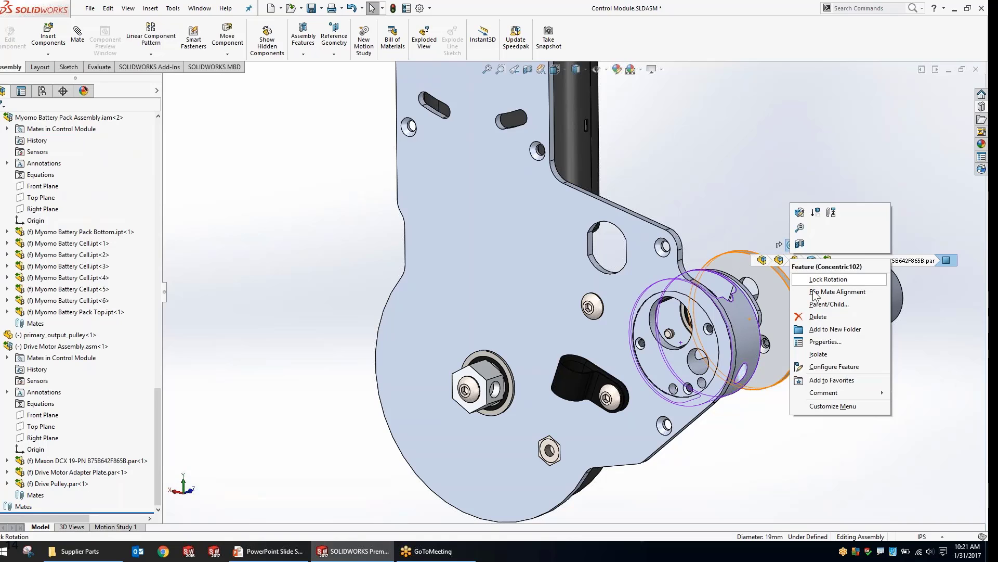
left_click(814, 292)
left_click(370, 460)
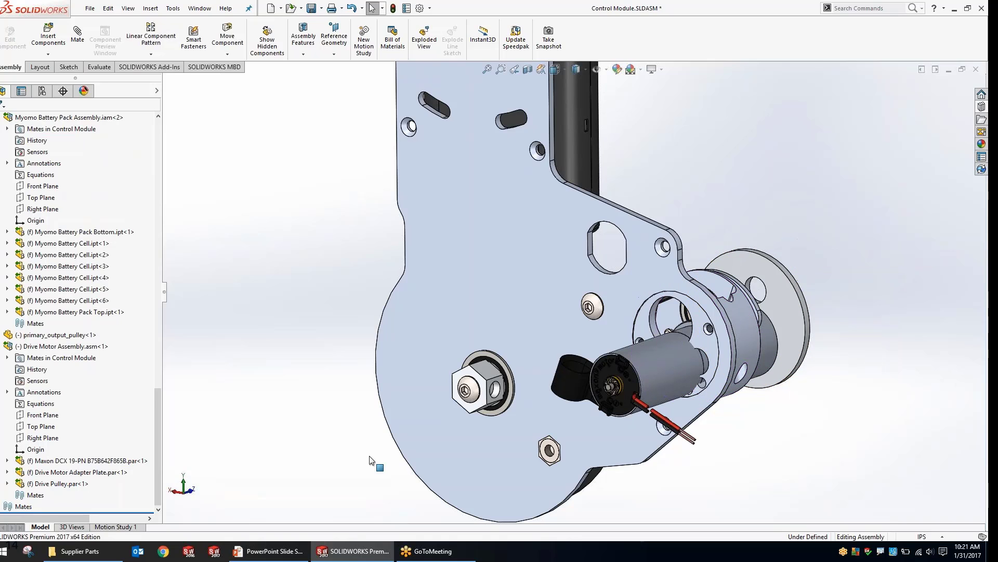
- Pull the drive motor assembly clear of the bracket and mate the motor's 22 mm cylindrical face concentric with the Drive Motor Input Bracket's round opening
left_click_drag(680, 366, 483, 408)
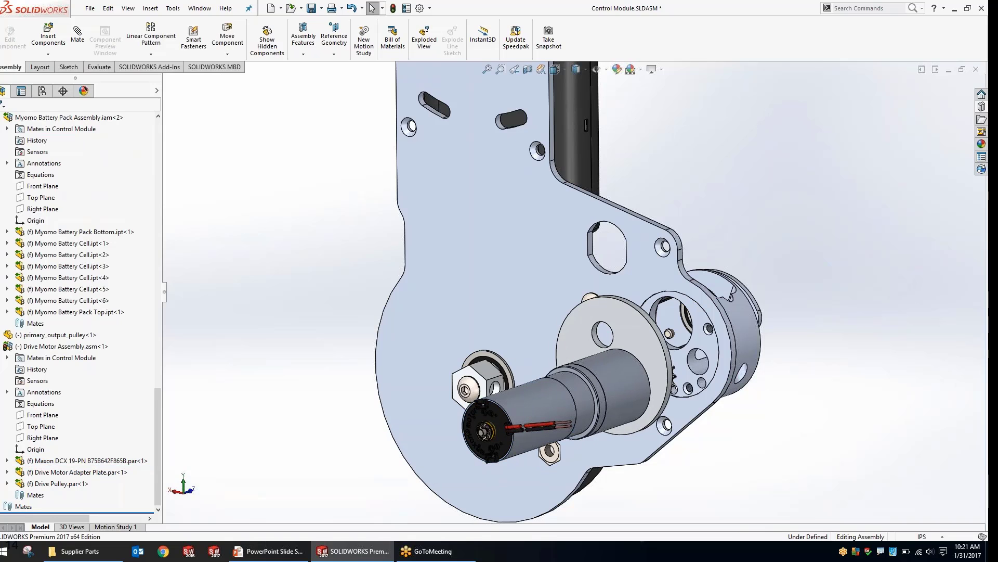
middle_click_drag(613, 376, 594, 387)
left_click(591, 391)
left_click(649, 350)
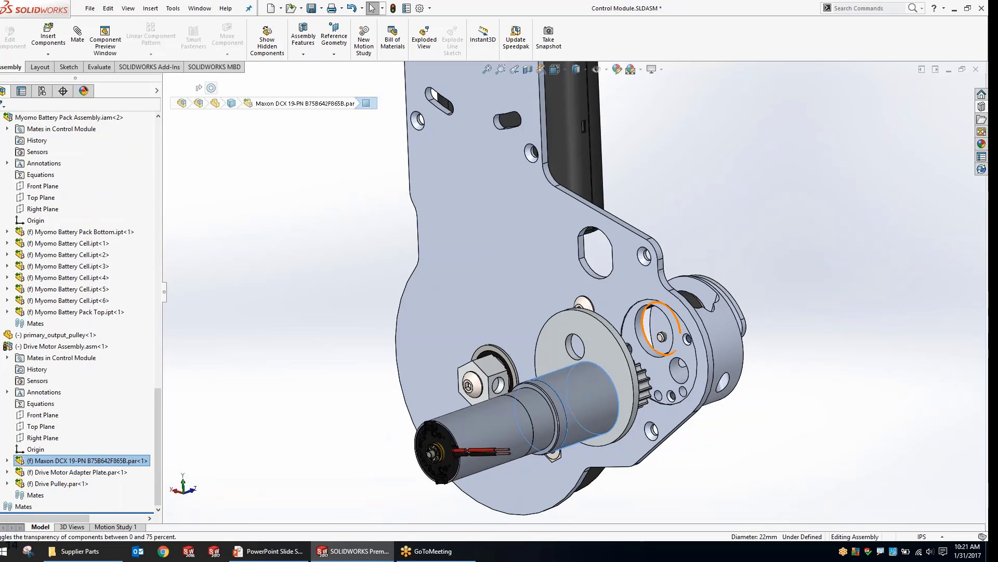
left_click(676, 326)
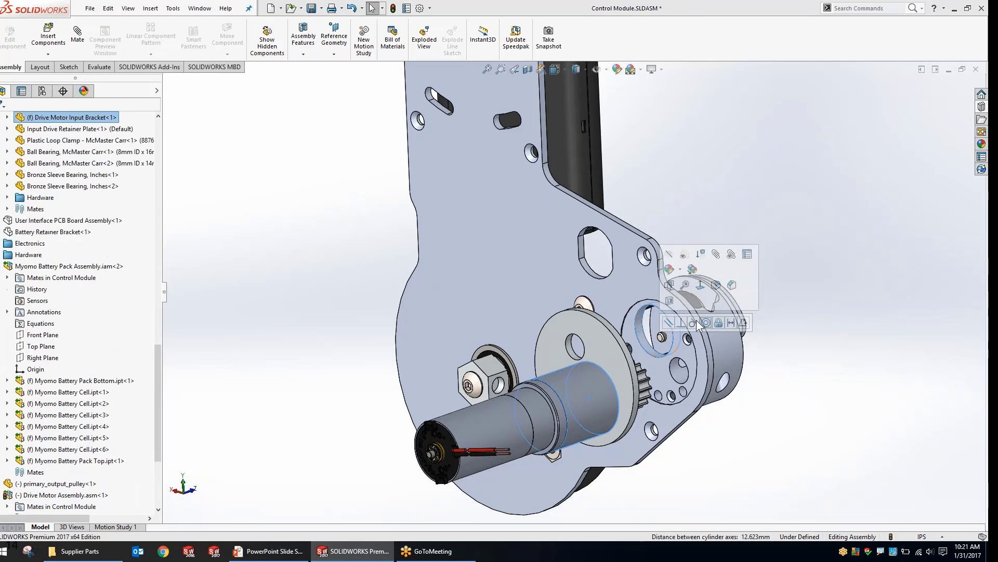
left_click(702, 323)
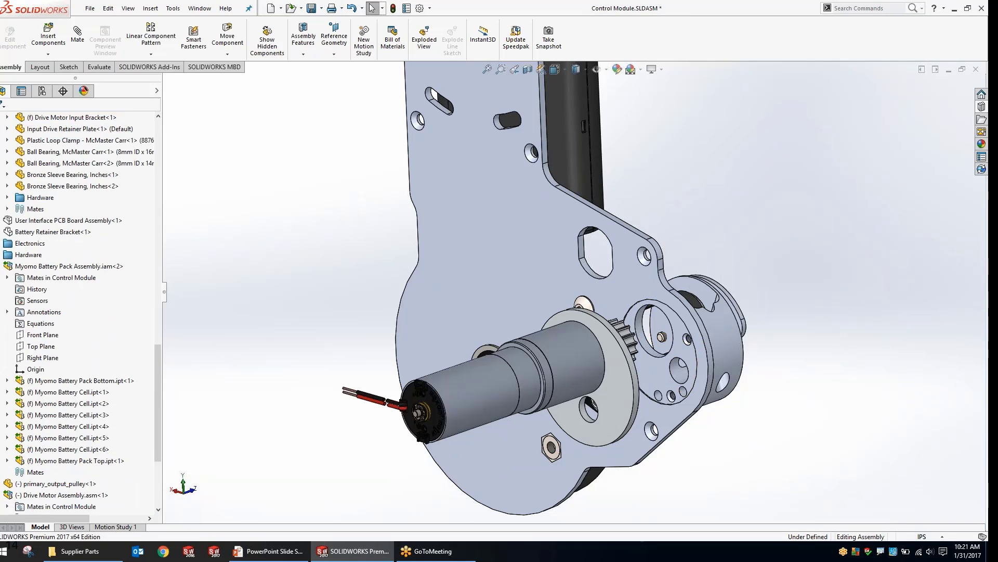
left_click_drag(619, 387, 668, 370)
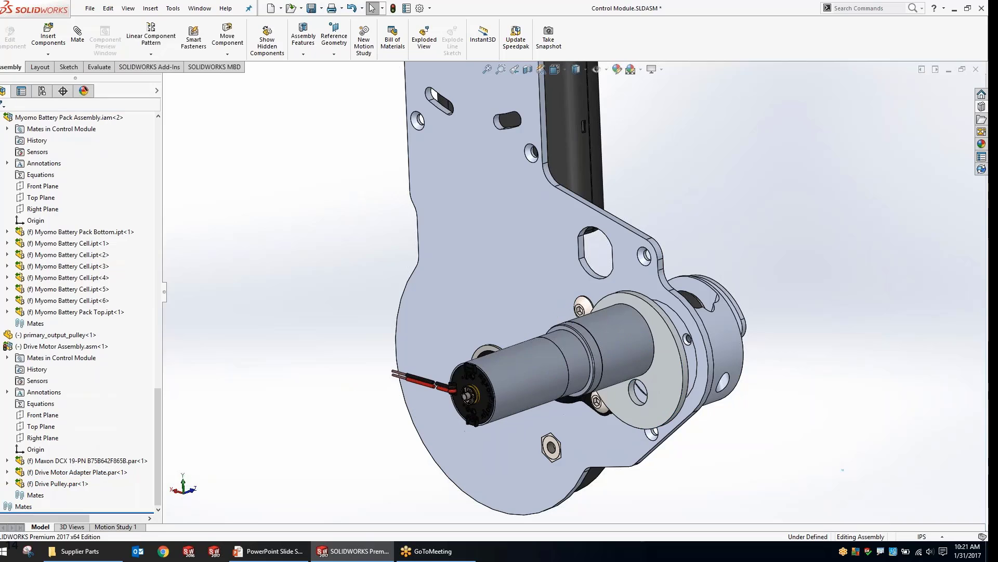
- Examine from several angles how the drive motor assembly and its adapter plate sit over the bracket's holes
middle_click_drag(843, 469, 930, 437)
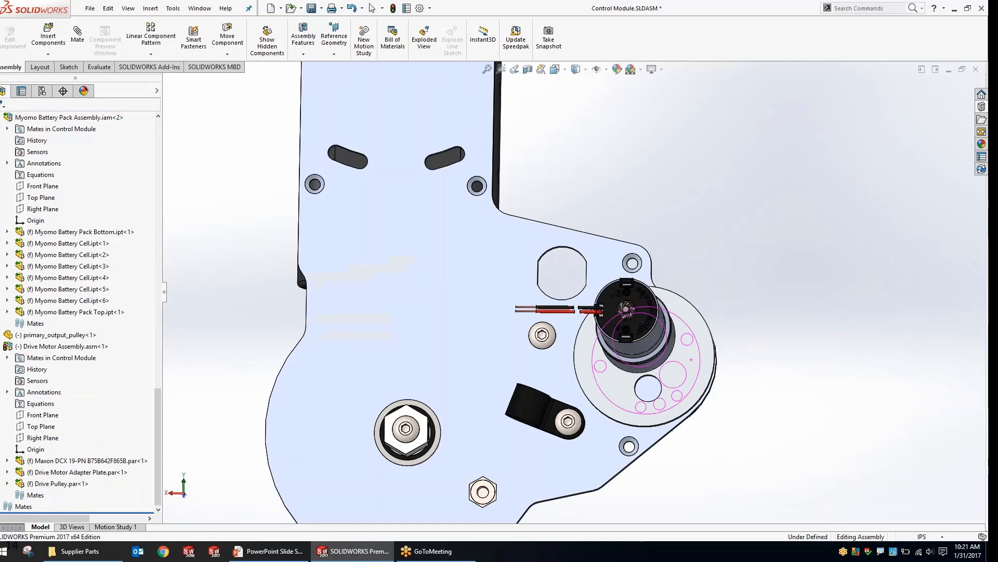
mouse_move(691, 359)
middle_mouse_down()
mouse_move(701, 353)
mouse_move(683, 401)
middle_mouse_up()
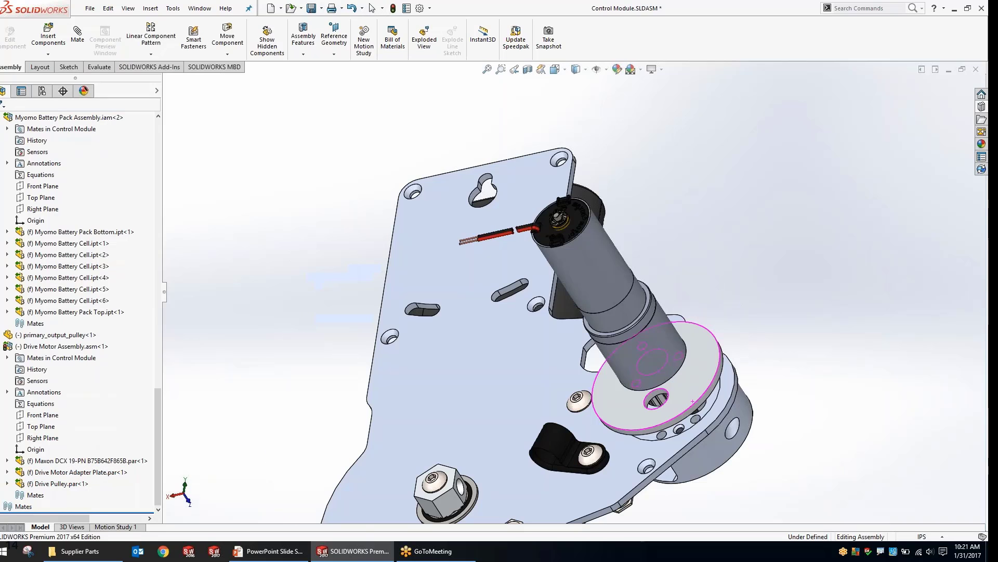
left_click(683, 400)
key("Escape")
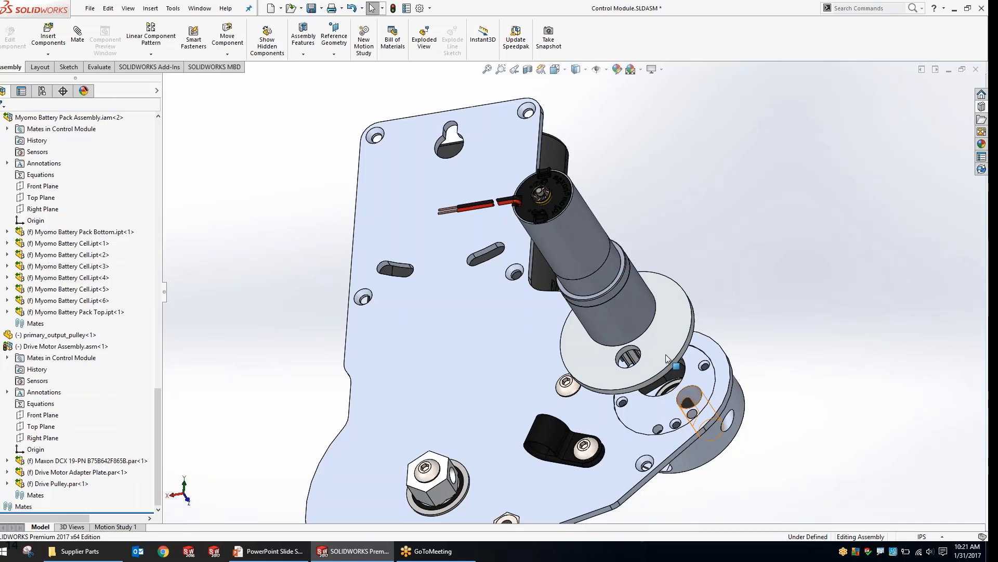
scroll(664, 359, "down", 5)
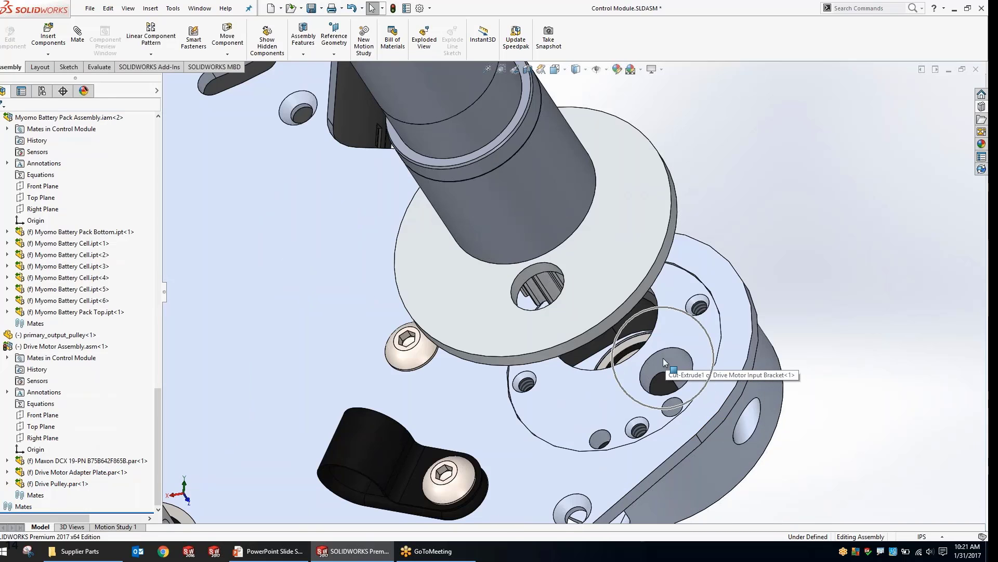
key("f")
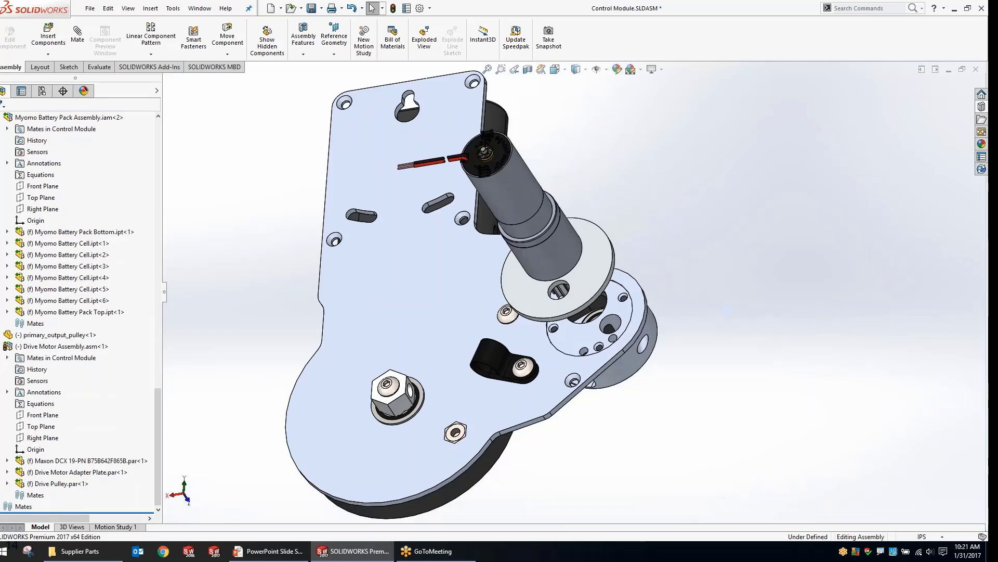
middle_click_drag(554, 196, 487, 68)
middle_click_drag(676, 187, 666, 194)
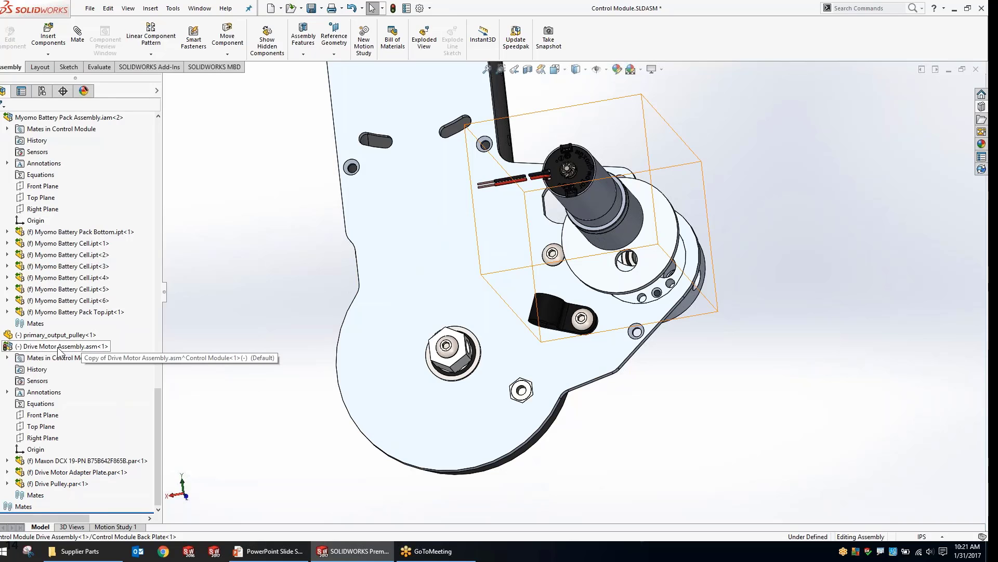
- Break the link between Drive Motor Assembly.asm and its original CAD model
right_click(60, 352)
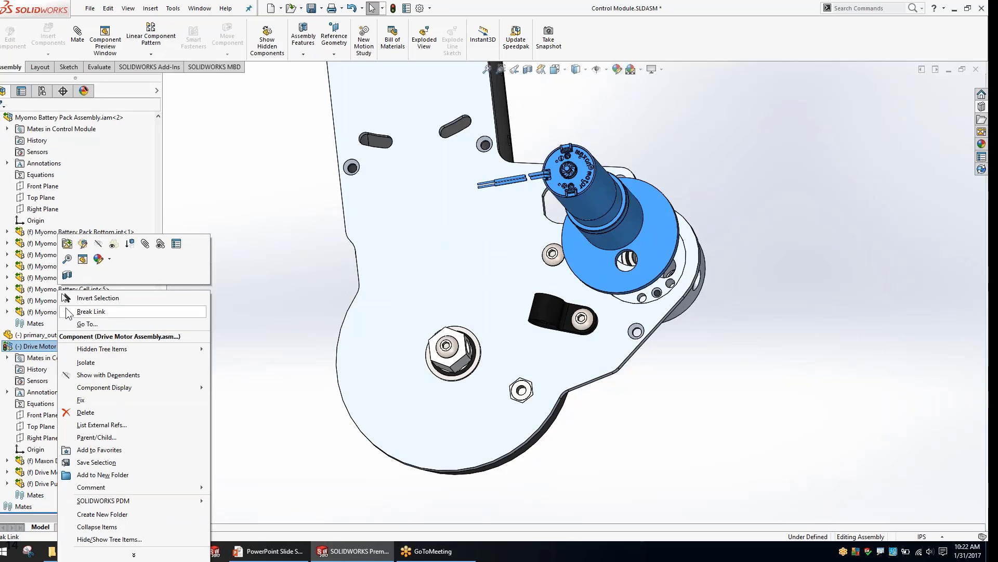
left_click(108, 312)
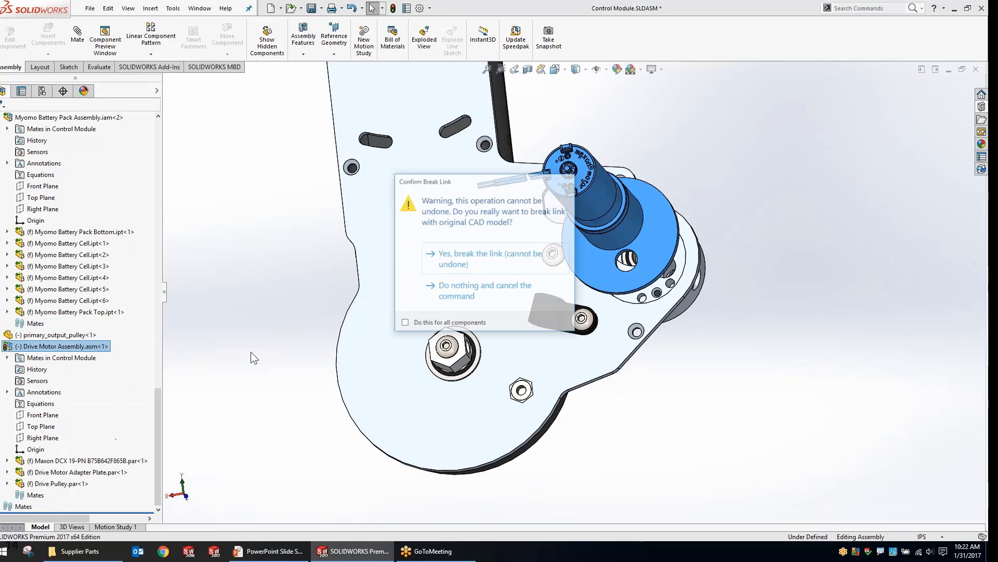
left_click(479, 257)
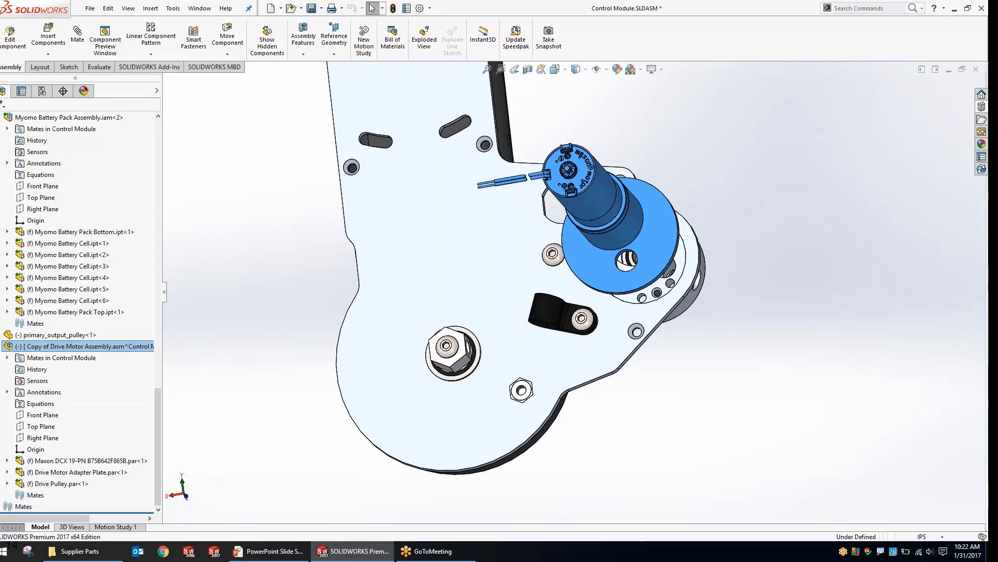
- Open the copied drive motor assembly in its own window and highlight its Maxon motor and Drive Pulley components
right_click(49, 347)
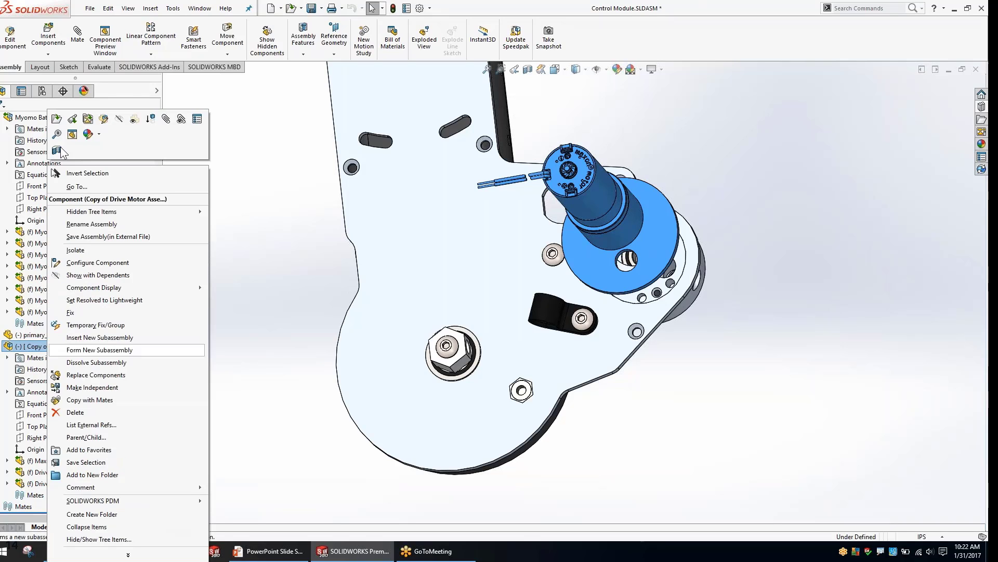
left_click(60, 149)
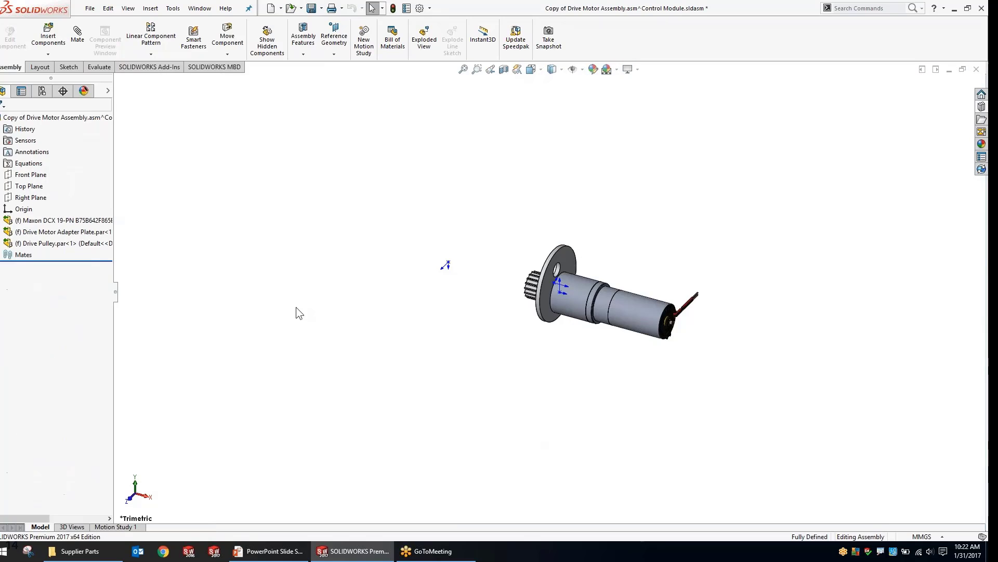
scroll(616, 298, "down", 4)
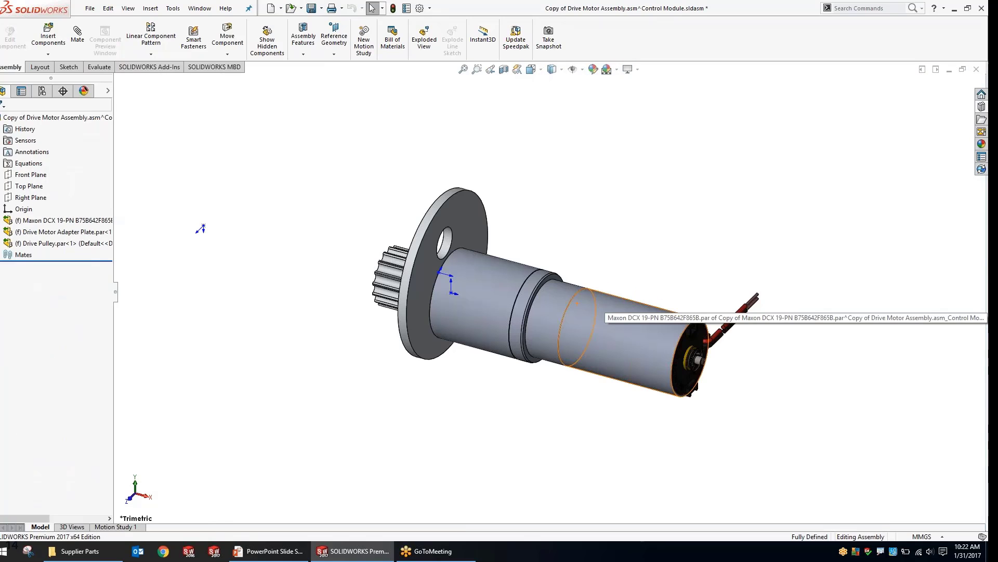
middle_click_drag(617, 297, 468, 333)
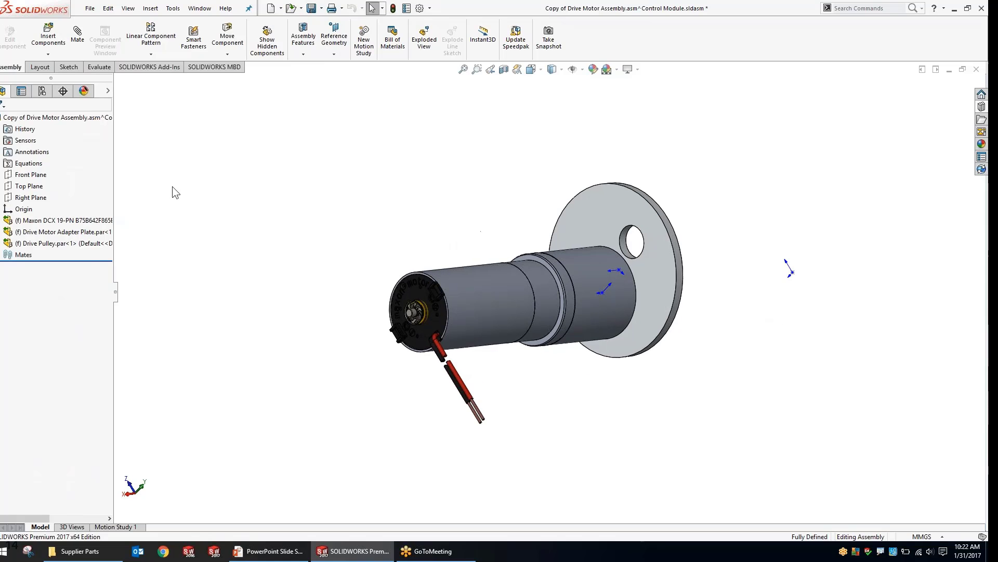
left_click(77, 221)
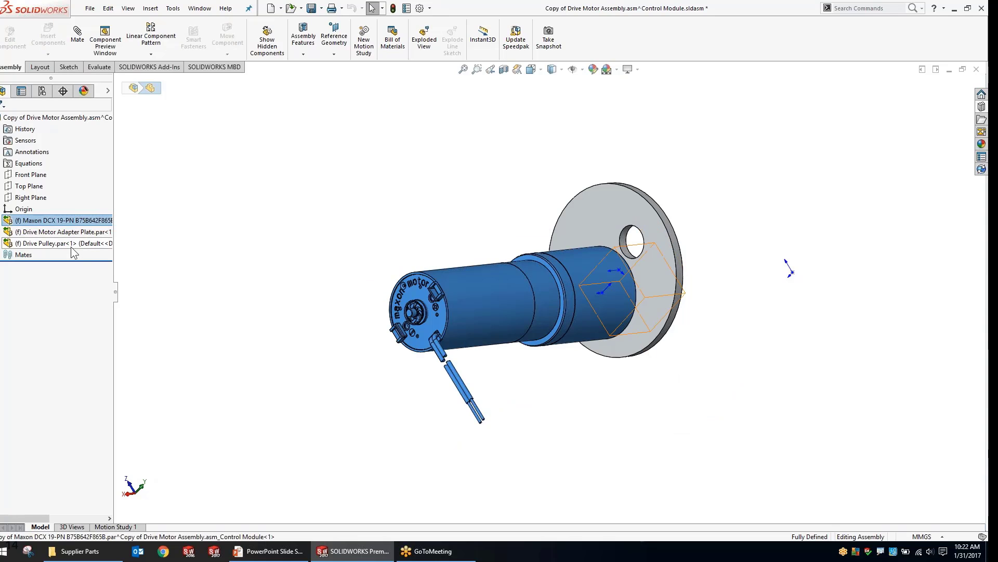
left_click(72, 244)
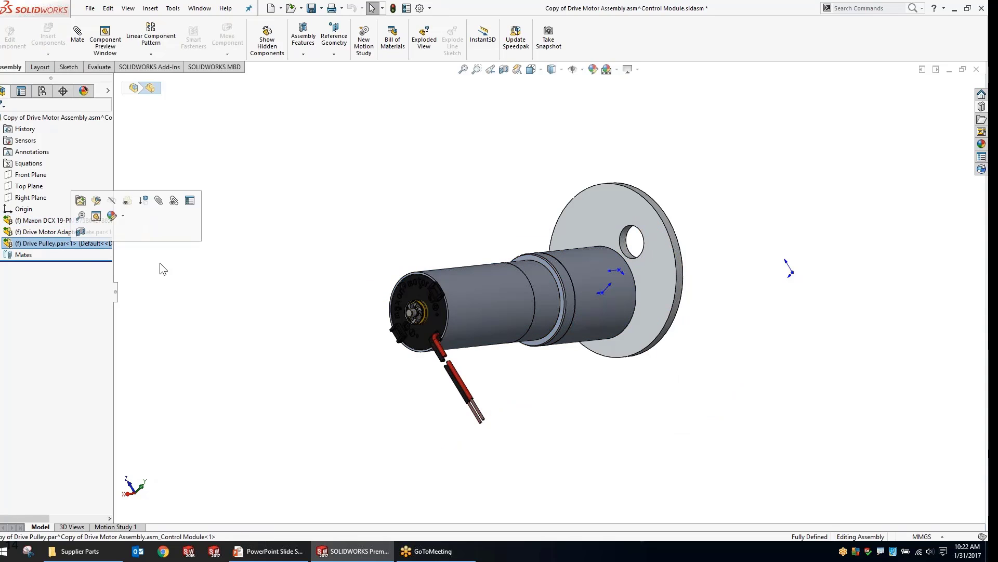
- Break the link between the Drive Motor Adapter Plate and its original CAD model
left_click(59, 232)
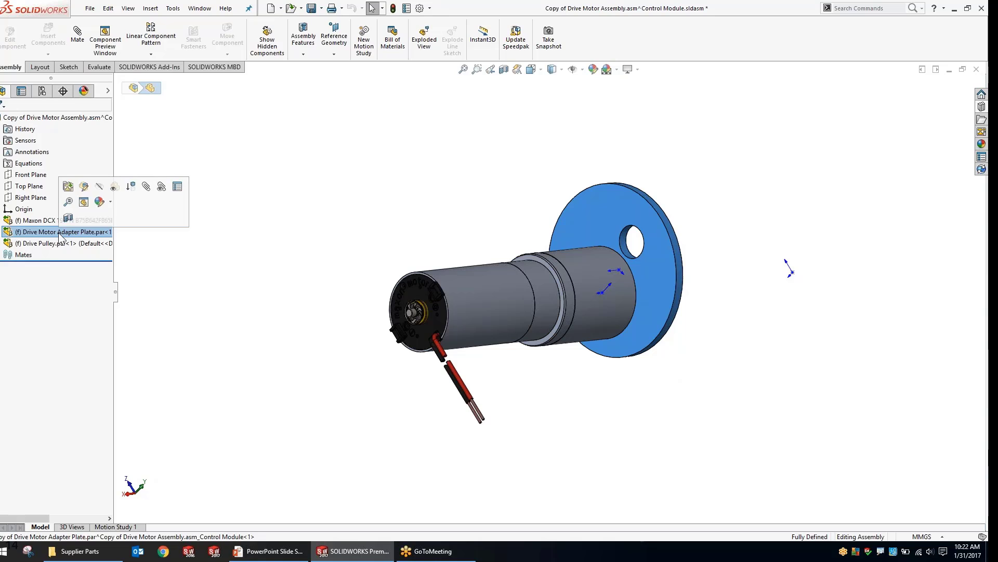
right_click(59, 233)
left_click(99, 256)
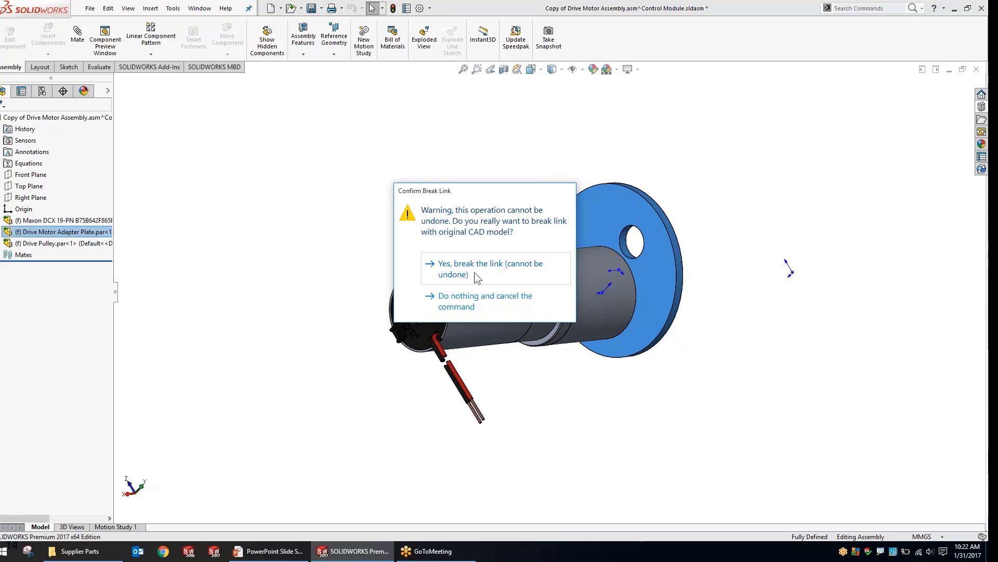
left_click(474, 273)
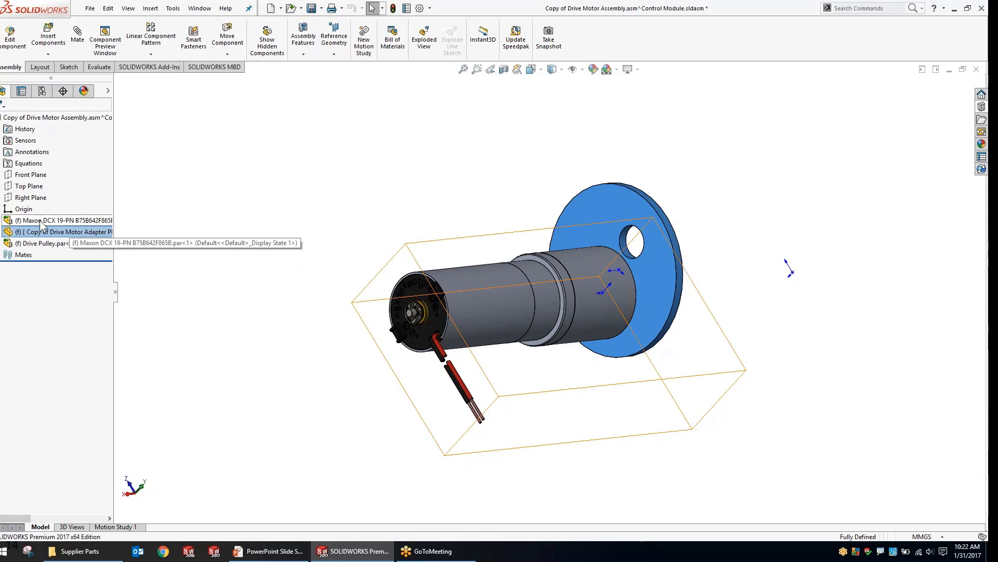
- Open the copied Drive Motor Adapter Plate in its own window and examine its imported geometry
left_click(51, 245)
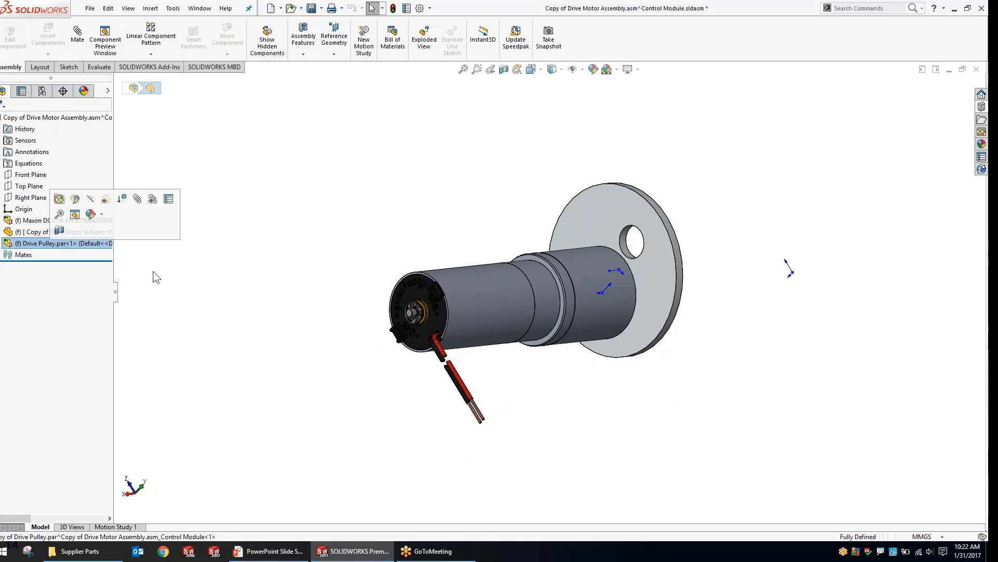
right_click(65, 233)
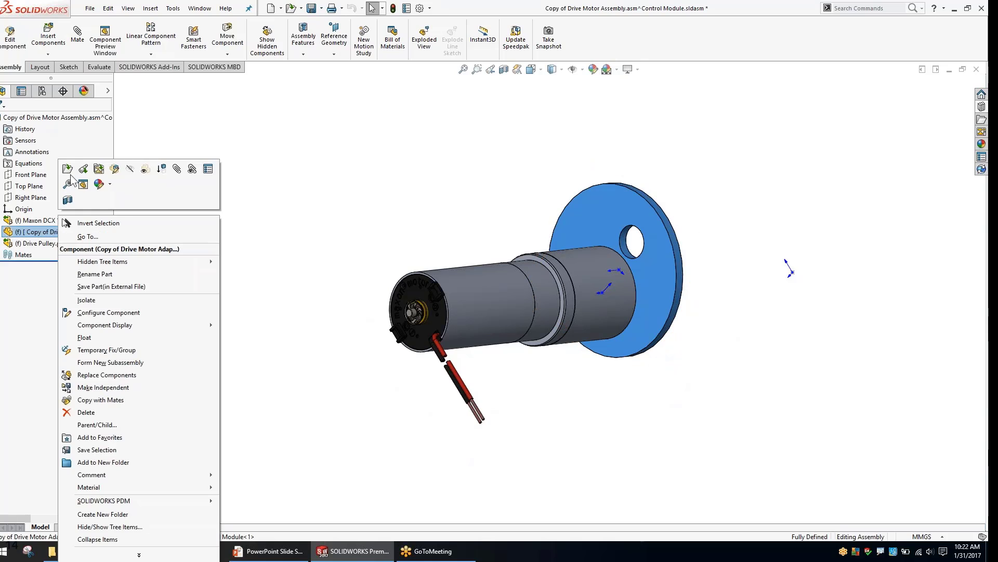
left_click(67, 169)
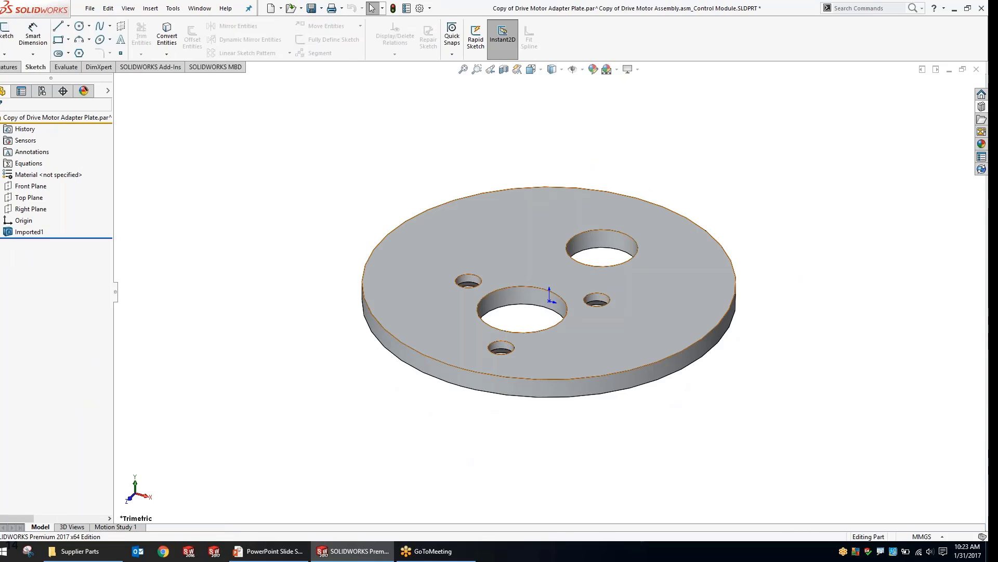
middle_click_drag(562, 278, 580, 271)
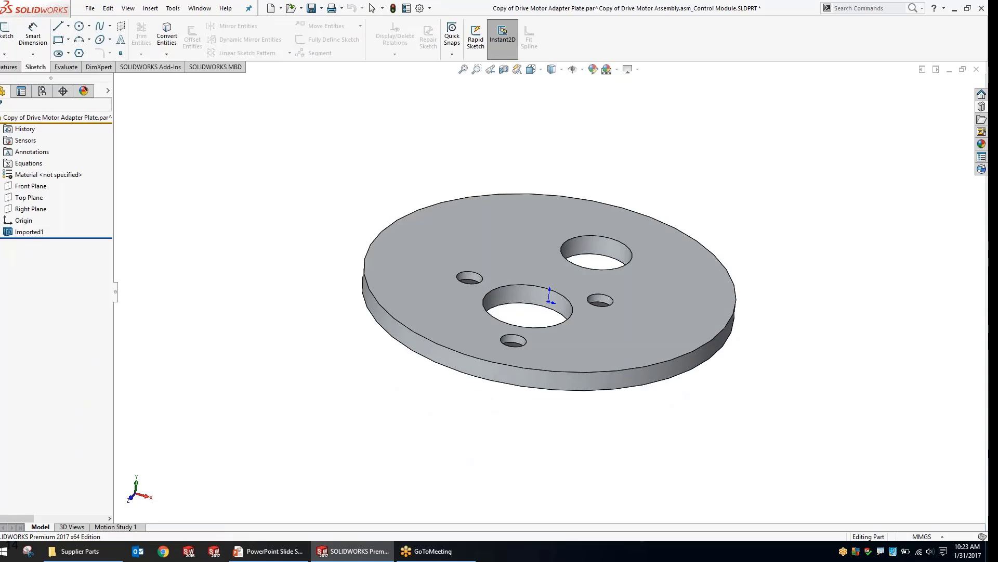
middle_click_drag(600, 195, 580, 219)
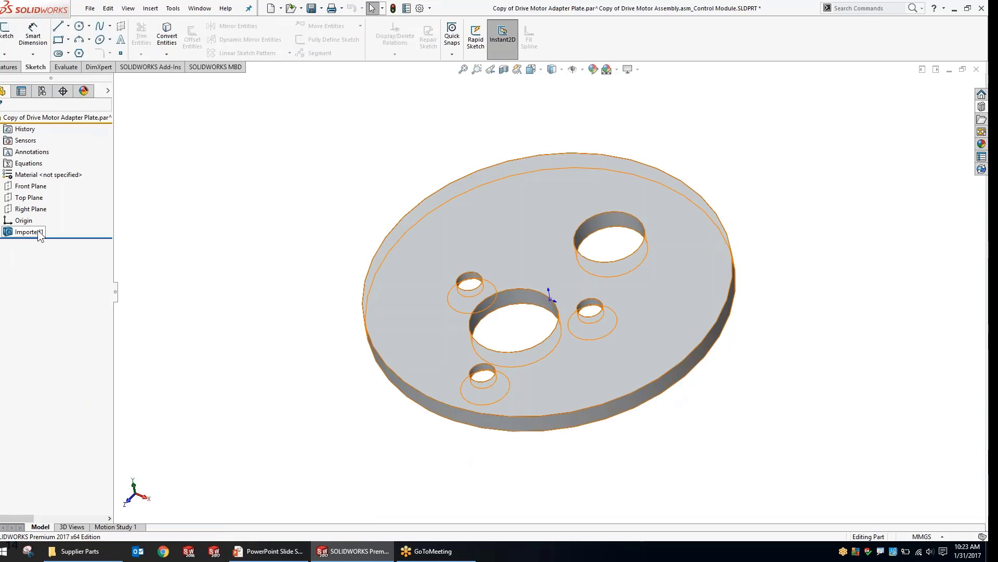
- Return to the drive motor assembly and check the link references inside the Maxon motor and Drive Pulley components
key("ctrl+Tab")
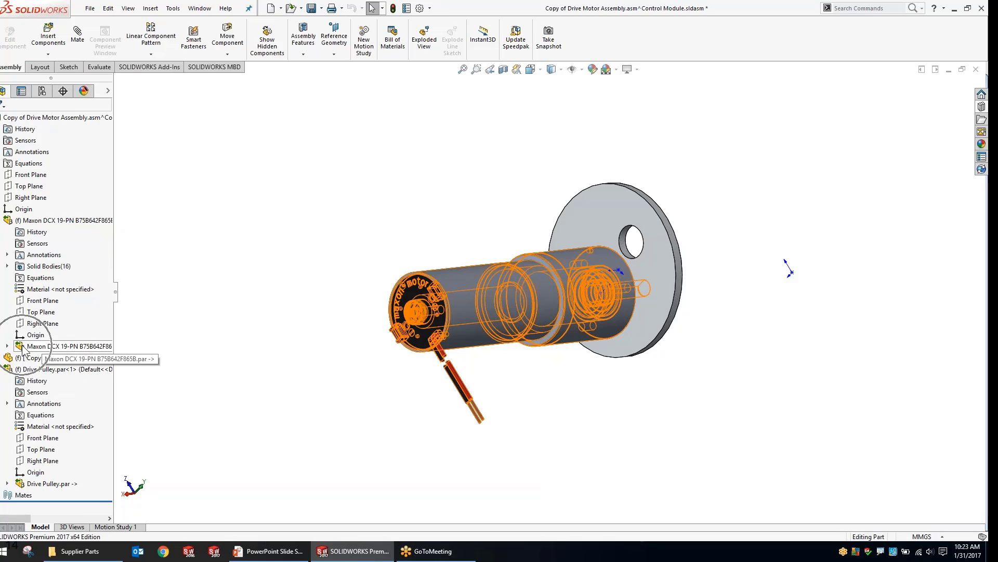
left_click(0, 370)
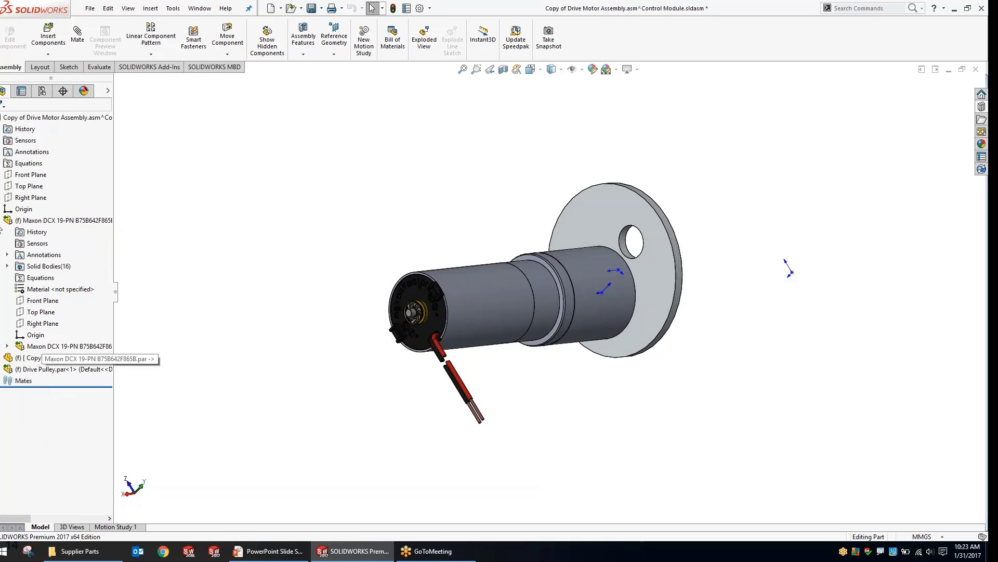
left_click(0, 221)
left_click(0, 232)
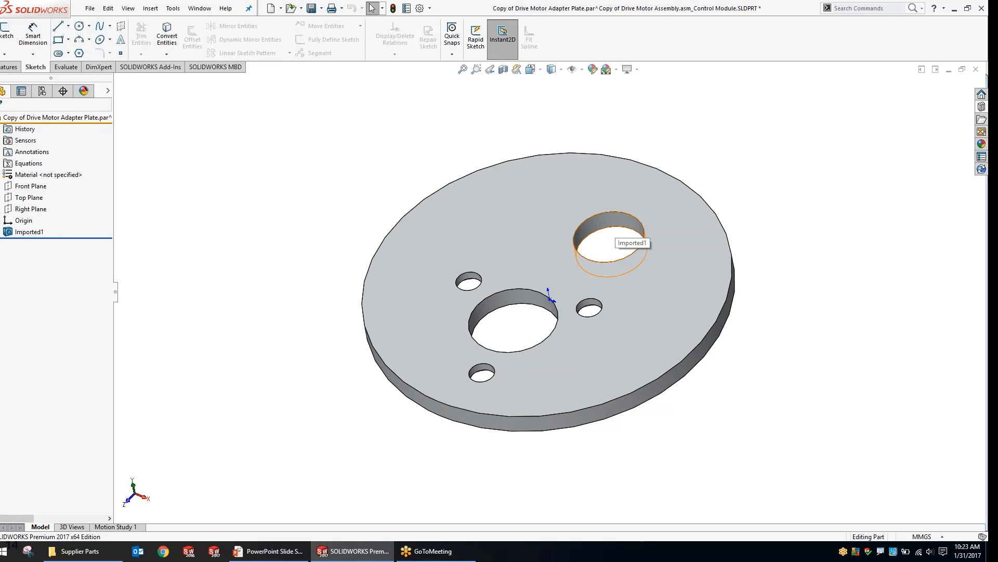
- In the adapter plate part, recognize the large off-center hole near the rim as an editable hole feature
right_click(596, 223)
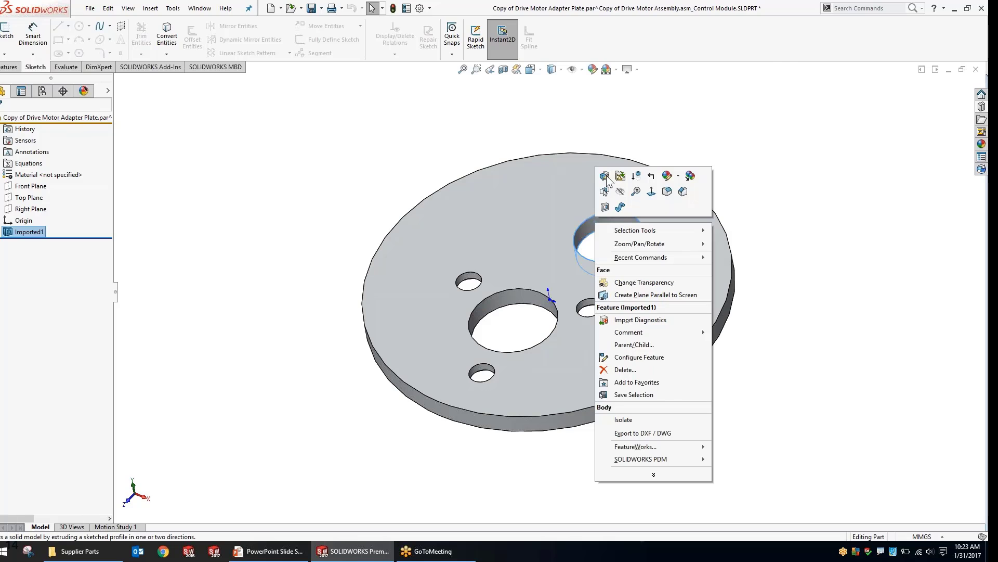
left_click(606, 175)
key("Escape")
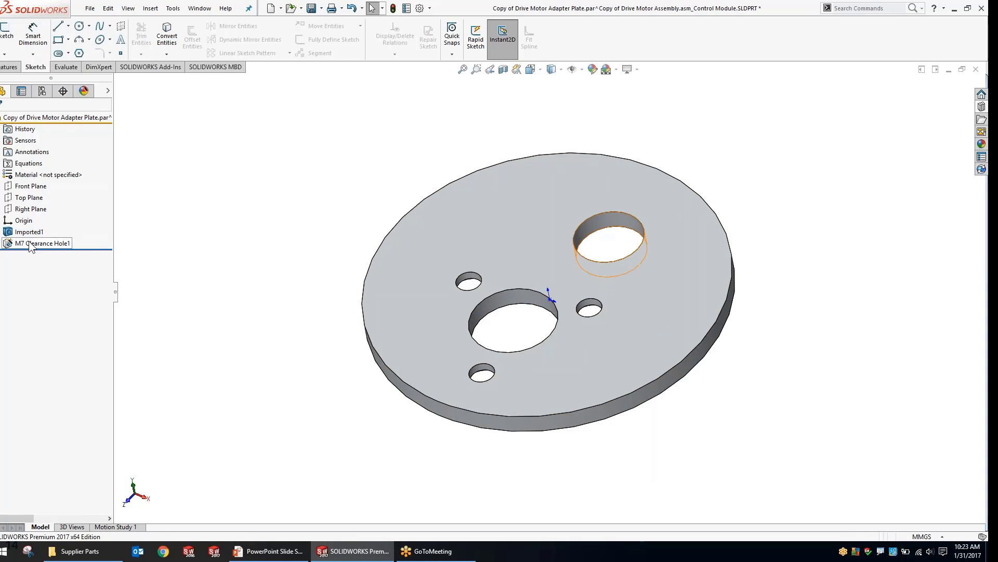
- Expand the M7 Clearance Hole1 feature and highlight its position sketch and profile sketch
left_click(8, 243)
left_click(1, 243)
left_click(42, 254)
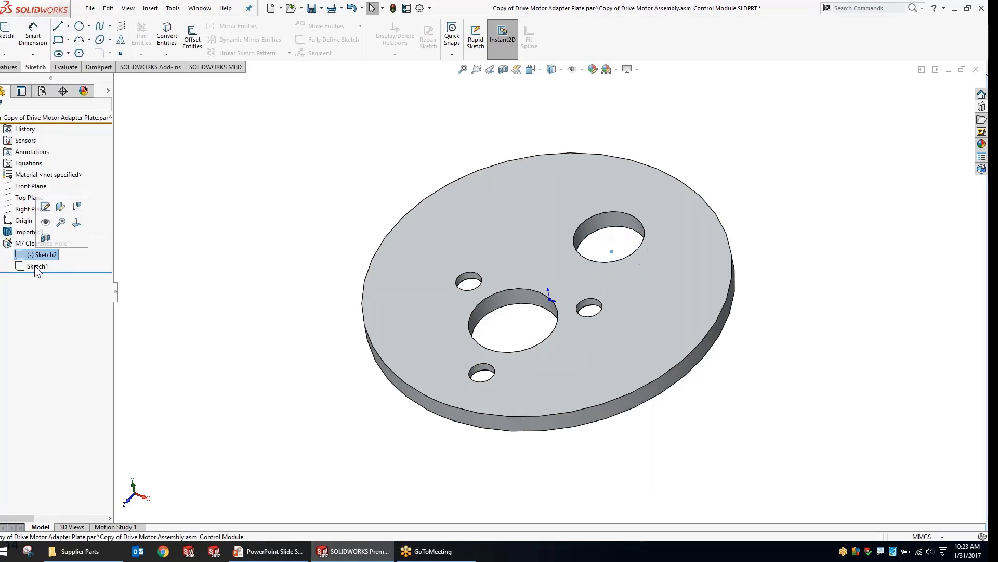
left_click(36, 266)
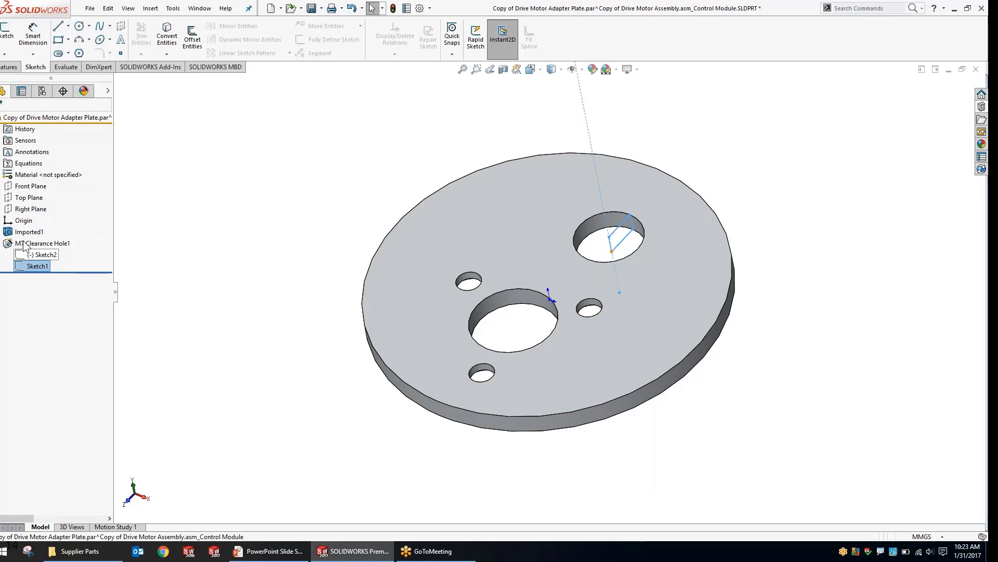
- Open the M7 Clearance Hole1 definition, review its hole type and size settings, and close it without changes
left_click(24, 243)
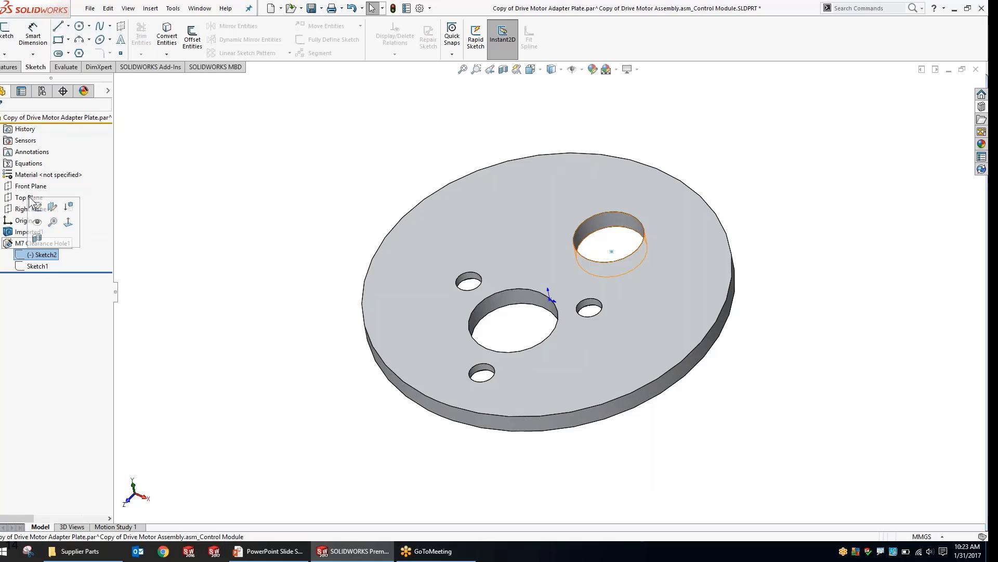
right_click(21, 242)
left_click(29, 194)
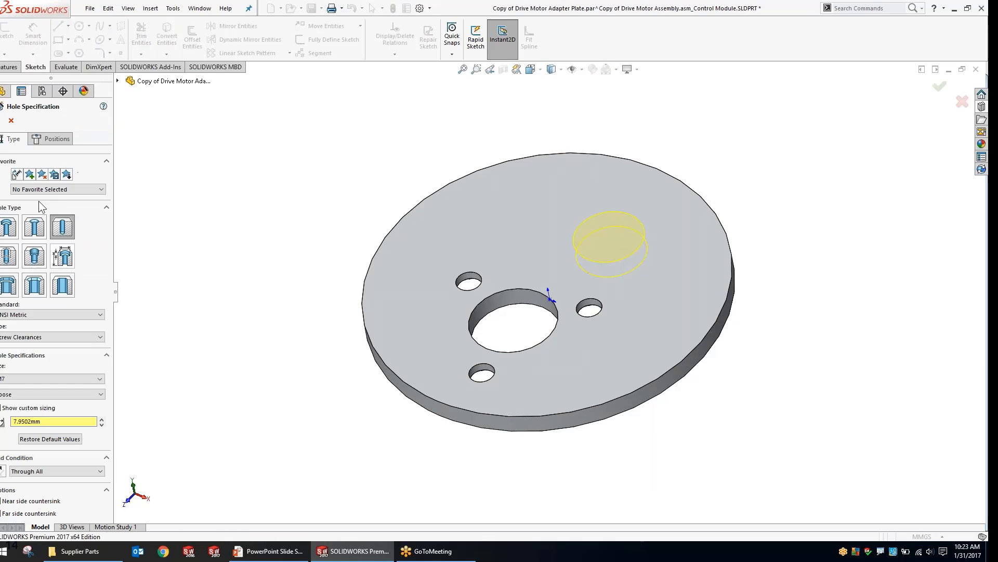
left_click(11, 121)
- Return to the Control Module assembly and open the adapter plate's M7 Clearance Hole1 position sketch for in-context editing
key("ctrl+Tab")
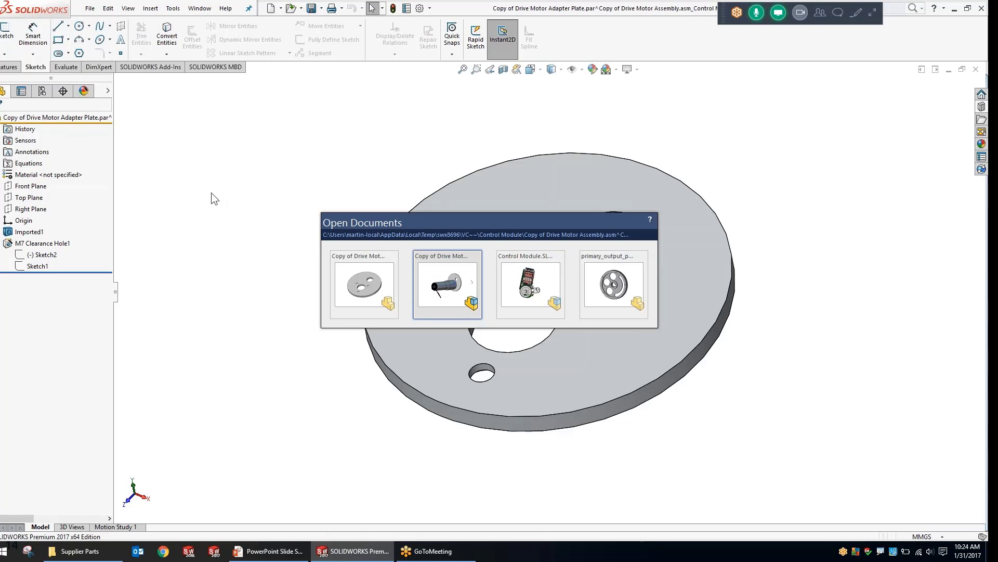
key("ctrl+Tab")
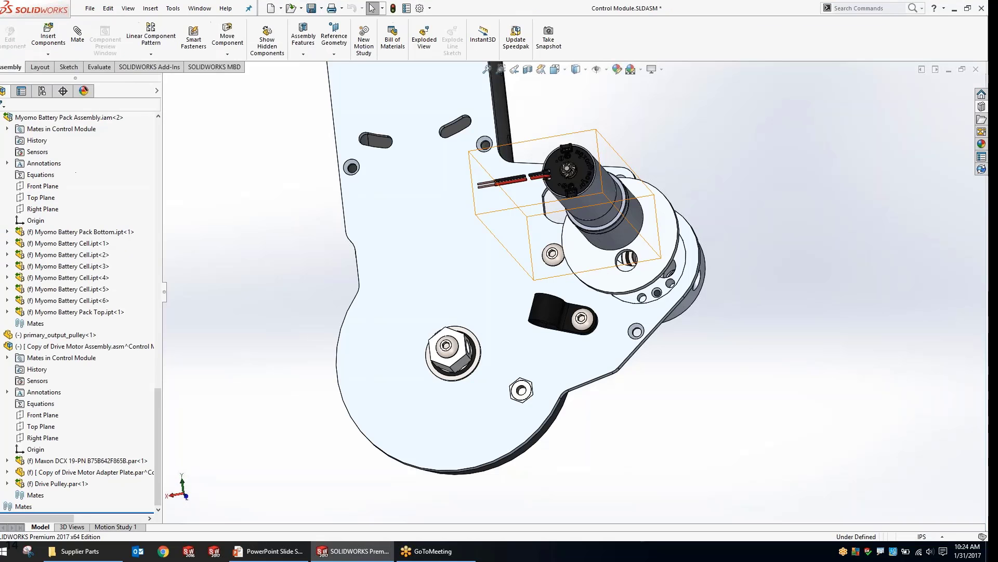
left_click(7, 472)
left_click(19, 506)
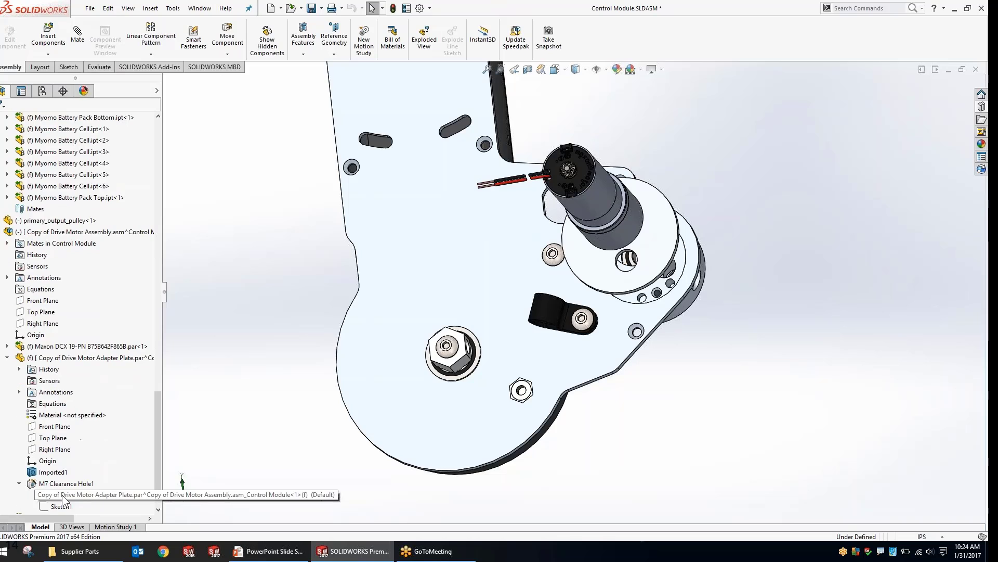
left_click(63, 495)
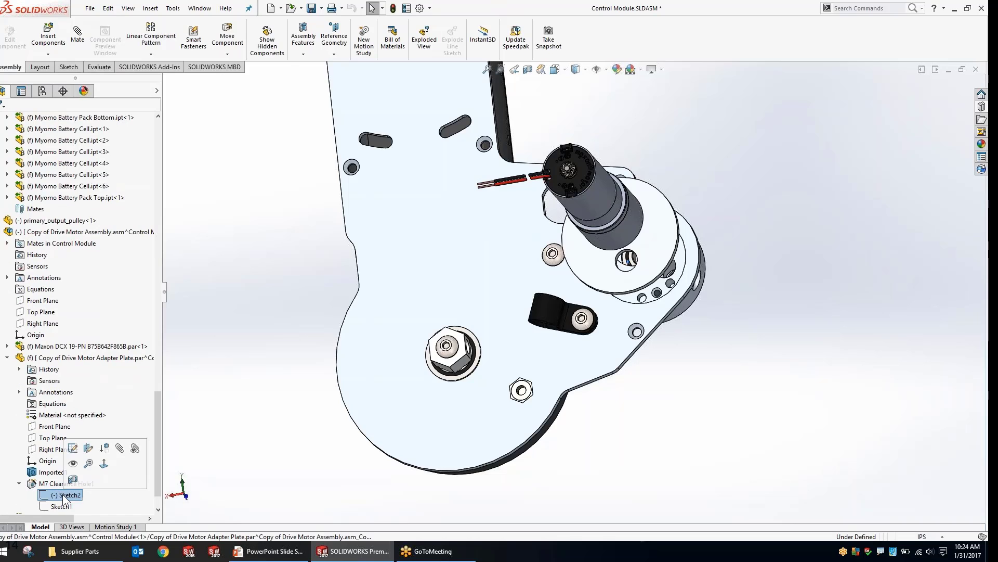
left_click(74, 448)
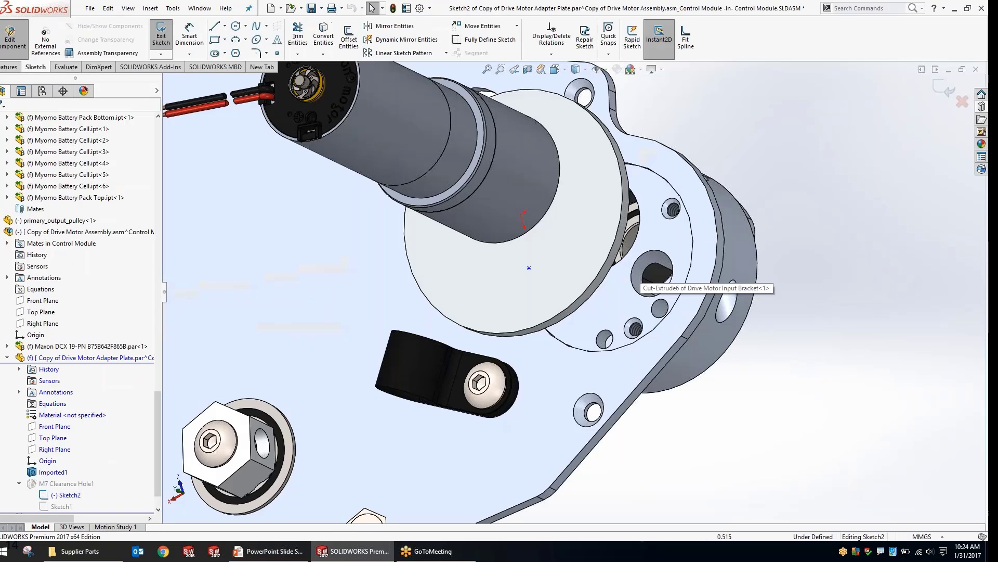
- Make the hole's center point concentric with the circular hole edge on the Drive Motor Input Bracket, and finish editing the sketch and part
left_click(529, 268)
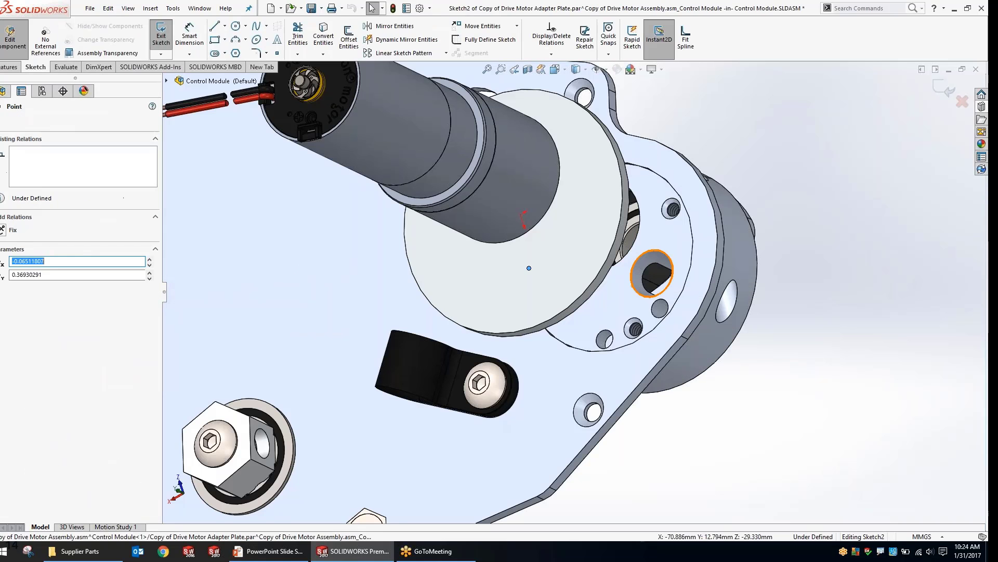
left_click(645, 281, "ctrl")
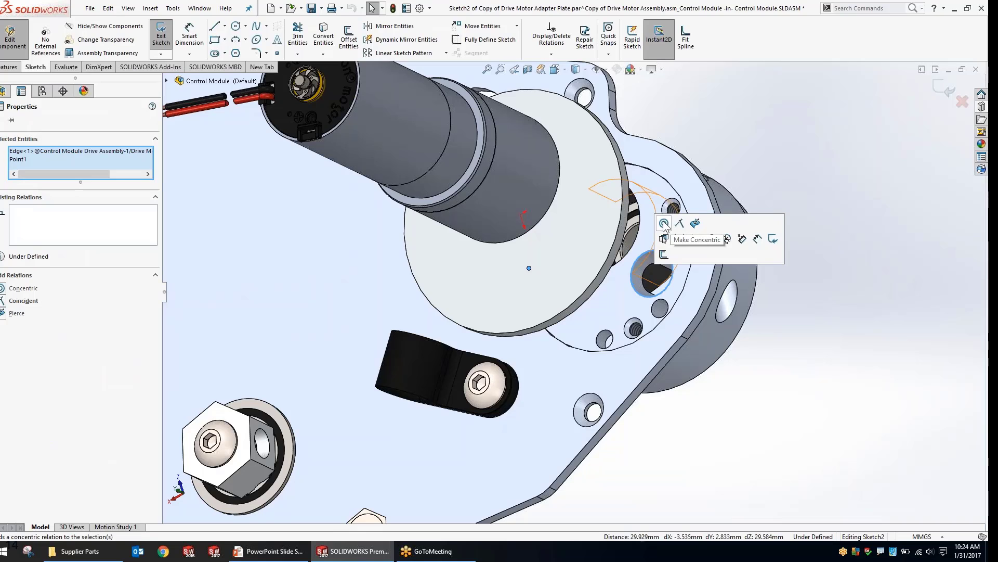
left_click(664, 223)
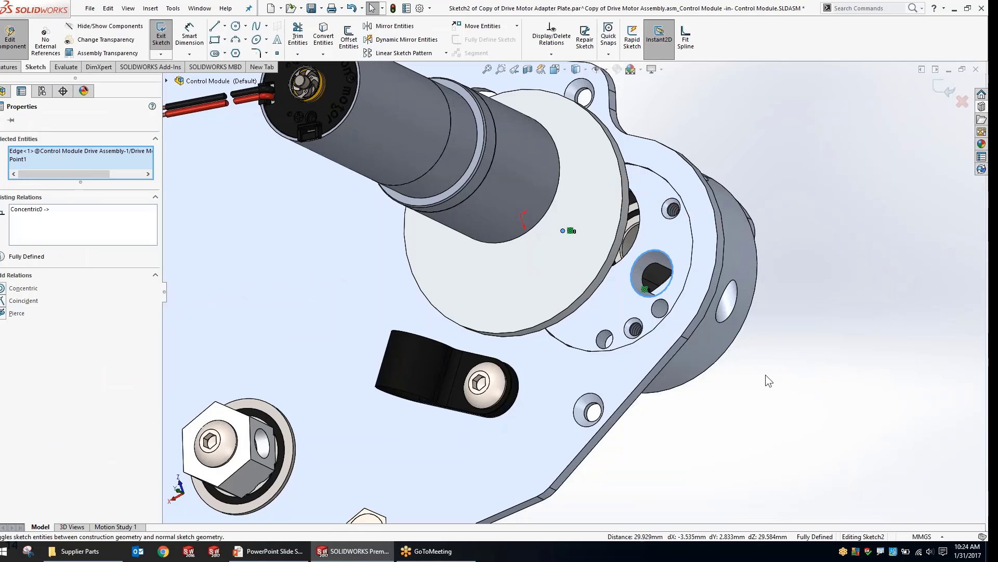
left_click(765, 374)
left_click(943, 85)
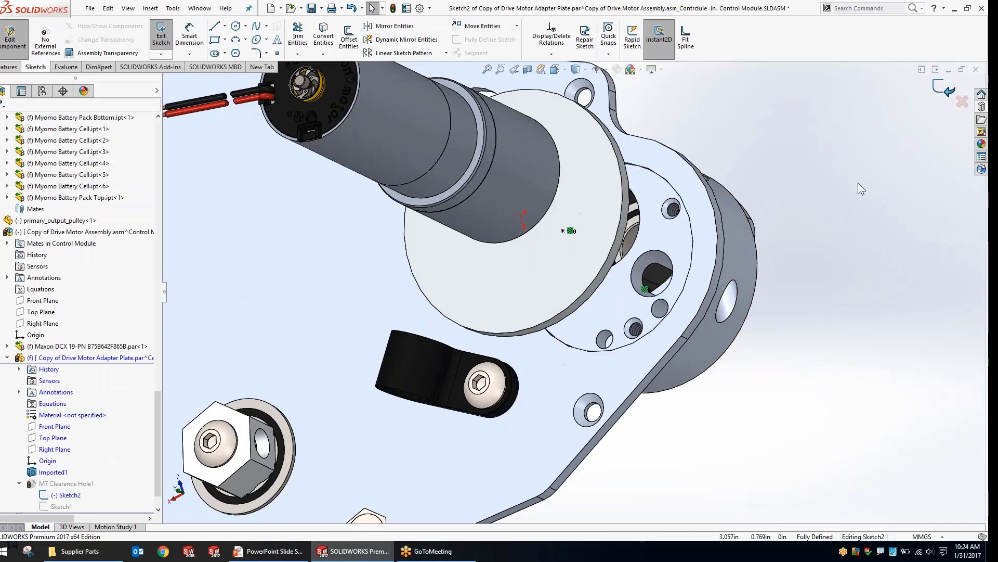
left_click(942, 97)
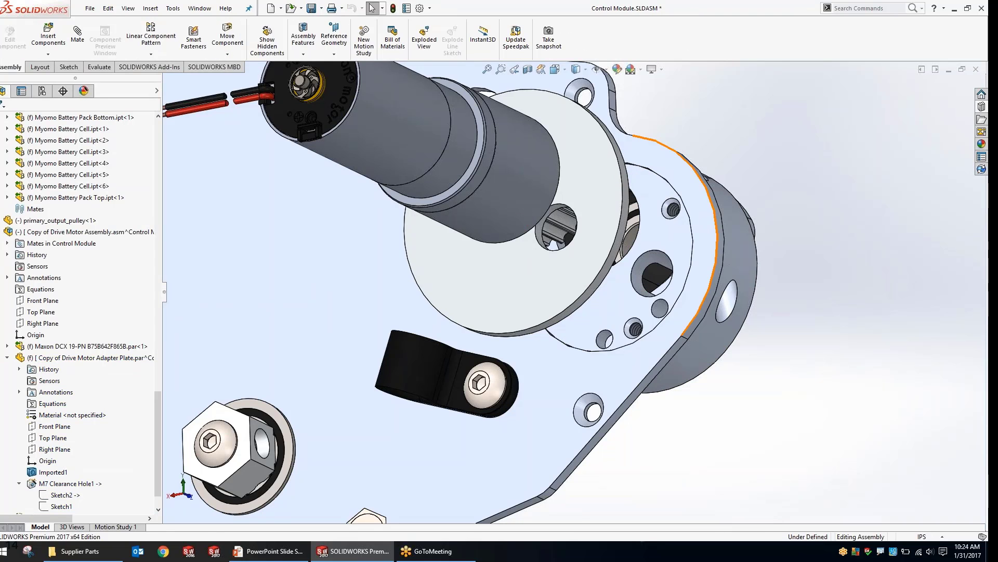
- Examine the relocated plate hole and check the copied drive motor subassembly's command for saving it to an external file
scroll(573, 292, "up", 3)
middle_click_drag(488, 212, 489, 239)
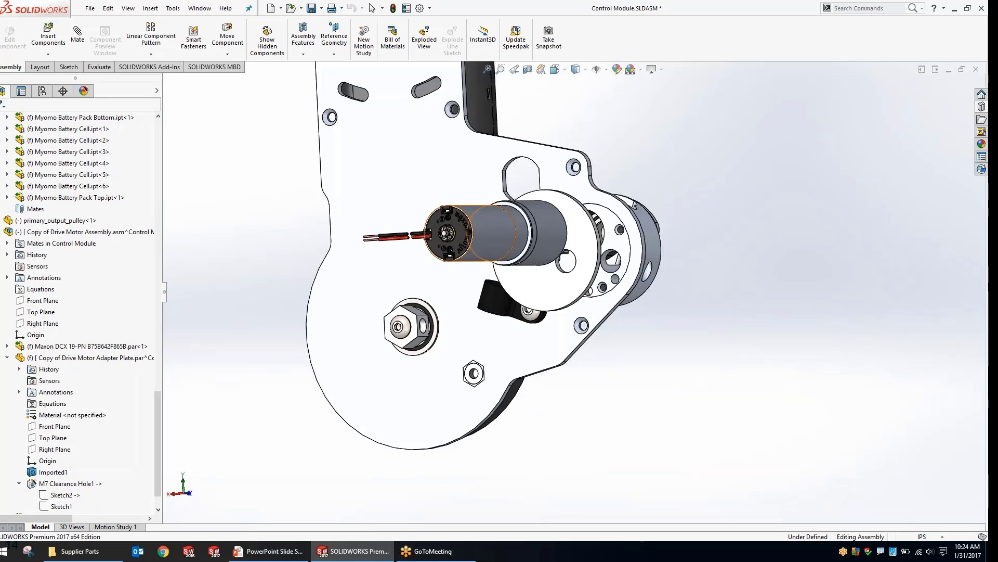
scroll(473, 239, "down", 2)
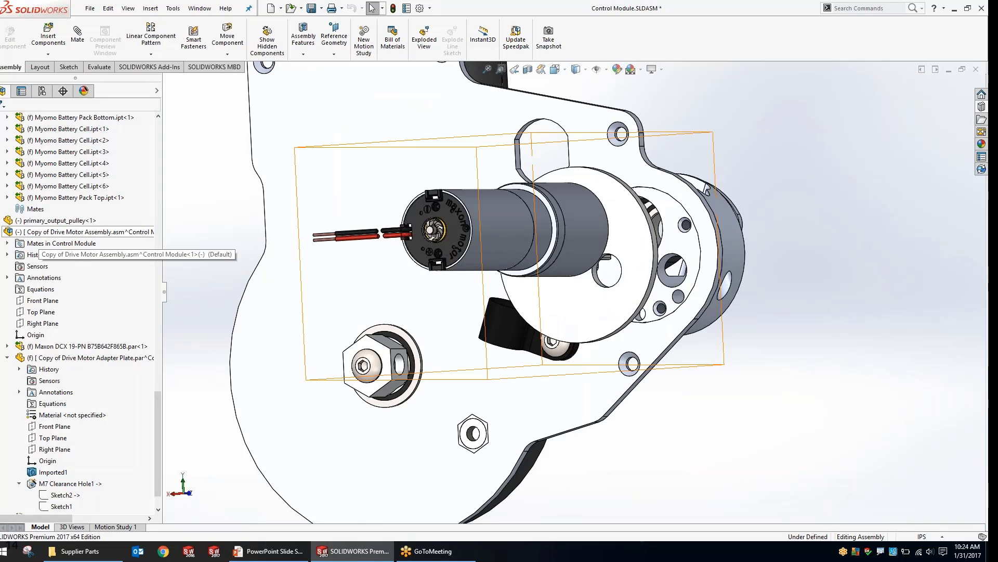
left_click(42, 232)
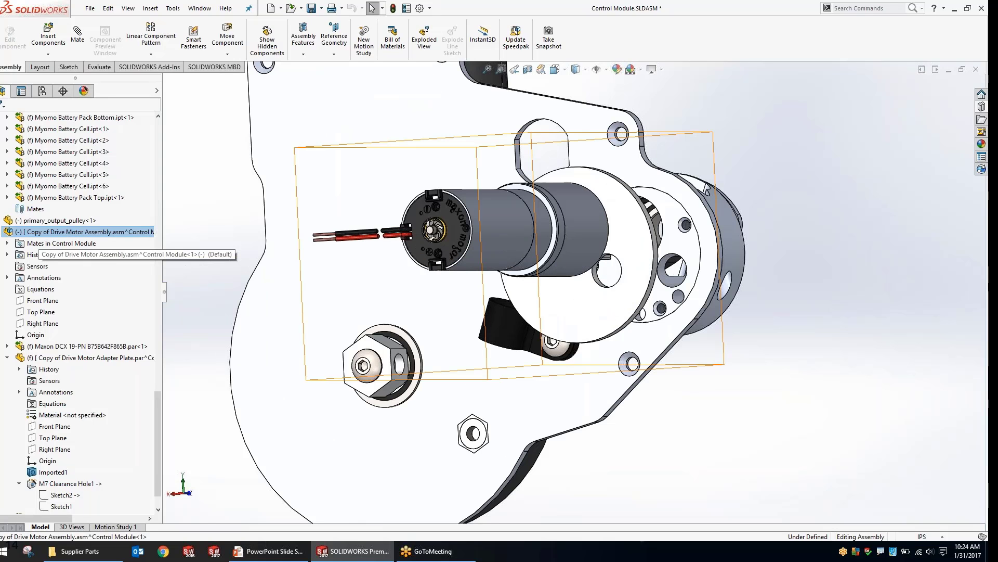
right_click(44, 232)
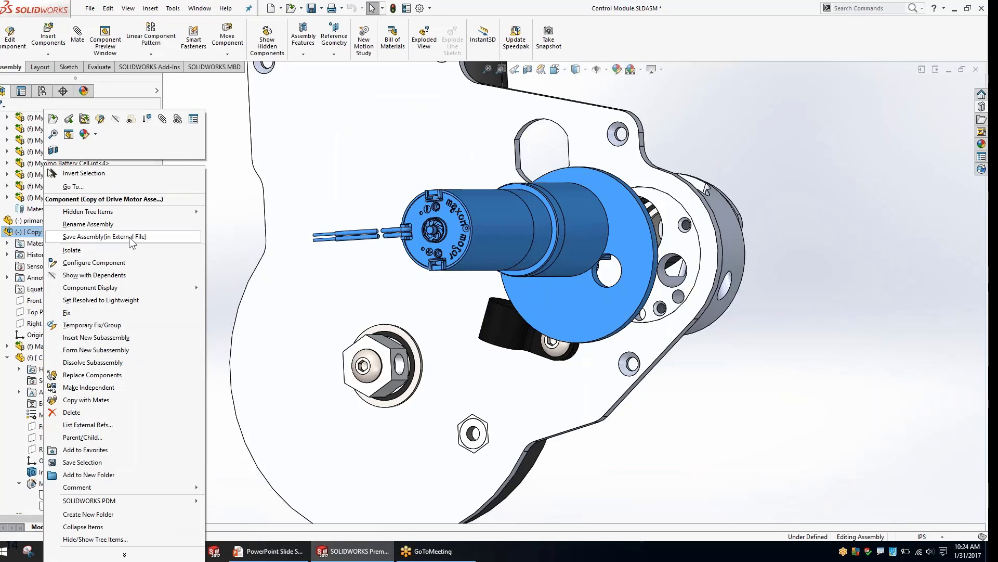
left_click(245, 226)
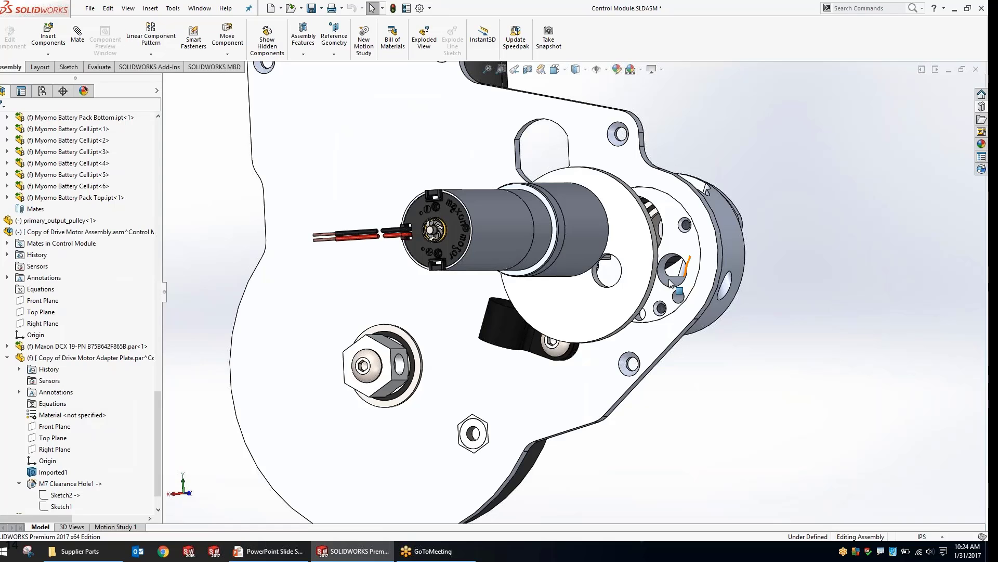
- Inspect the adapter plate hole's alignment with the bracket, review the whole Control Module, and switch to the PowerPoint presentation
scroll(670, 283, "down", 2)
left_click(588, 321)
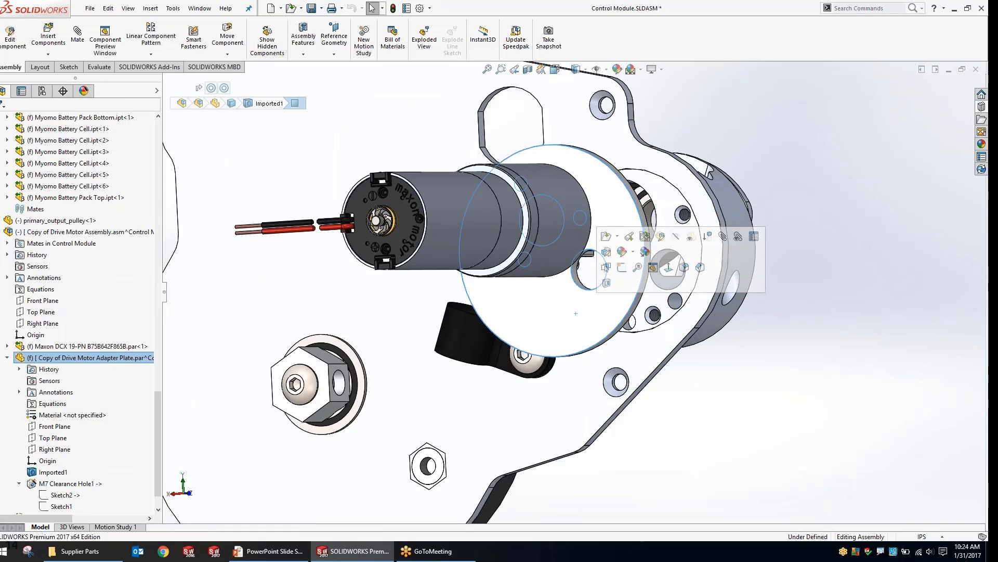
mouse_move(588, 321)
middle_mouse_down()
mouse_move(624, 323)
mouse_move(589, 321)
middle_mouse_up()
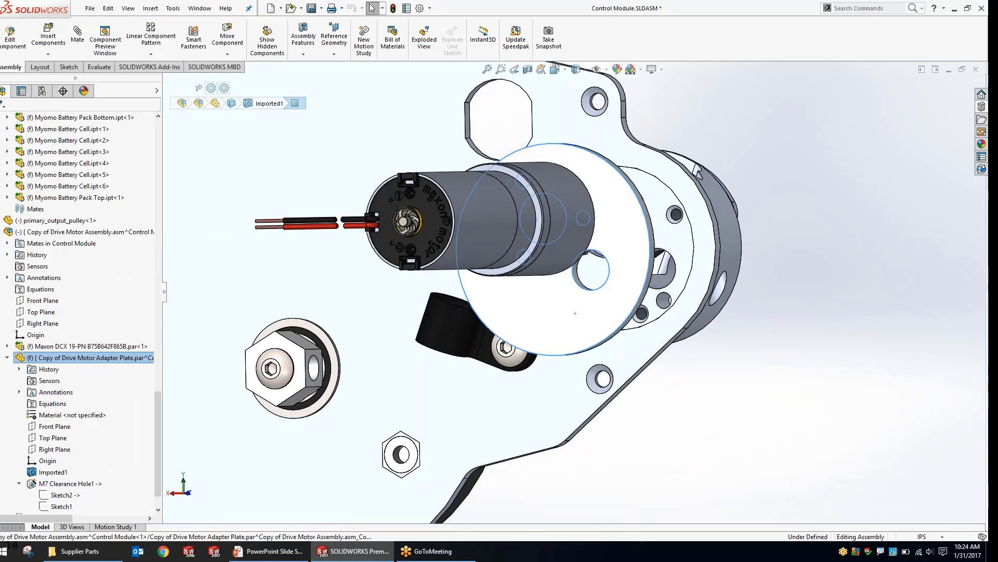
left_click(742, 372)
scroll(741, 371, "up", 5)
middle_click_drag(741, 371, 676, 373)
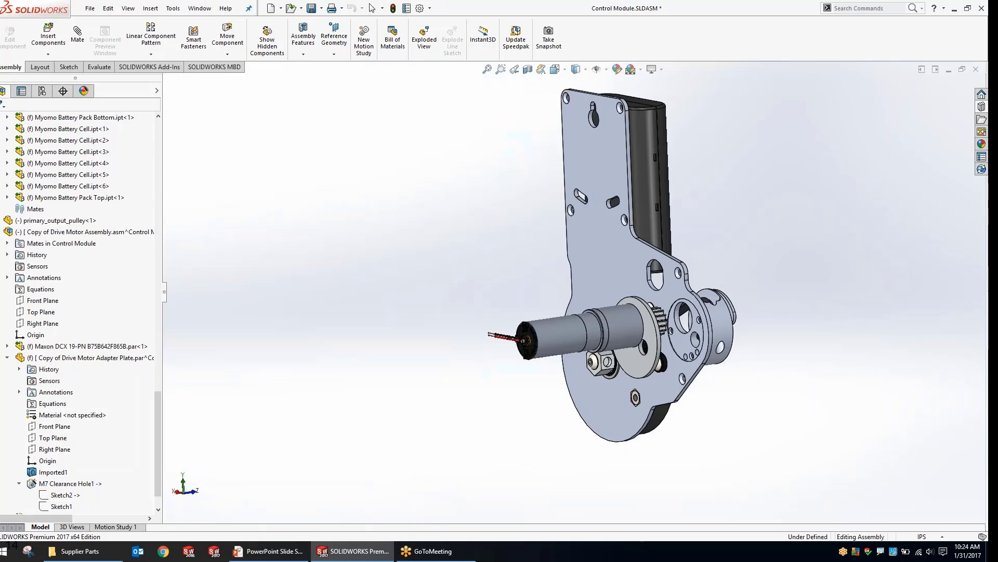
key("alt+Tab")
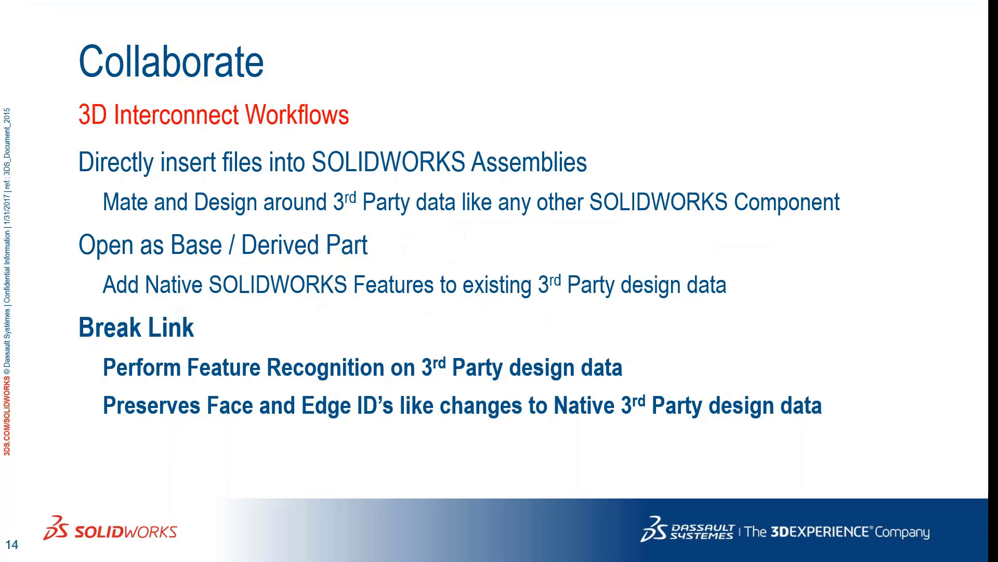